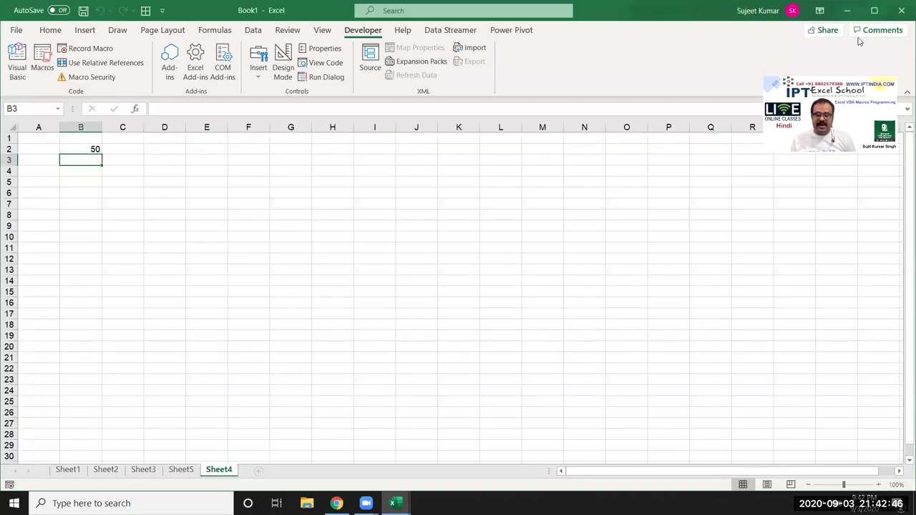
Delete the 50 in B2 by clearing B2:B3, leaving Sheet4 empty.
left_click_drag(69, 145, 78, 160)
key("Delete")
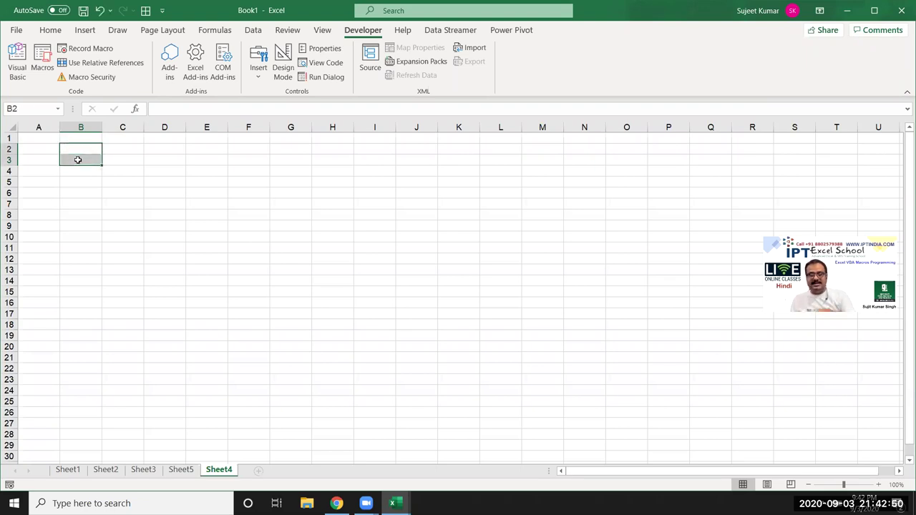
left_click(74, 153)
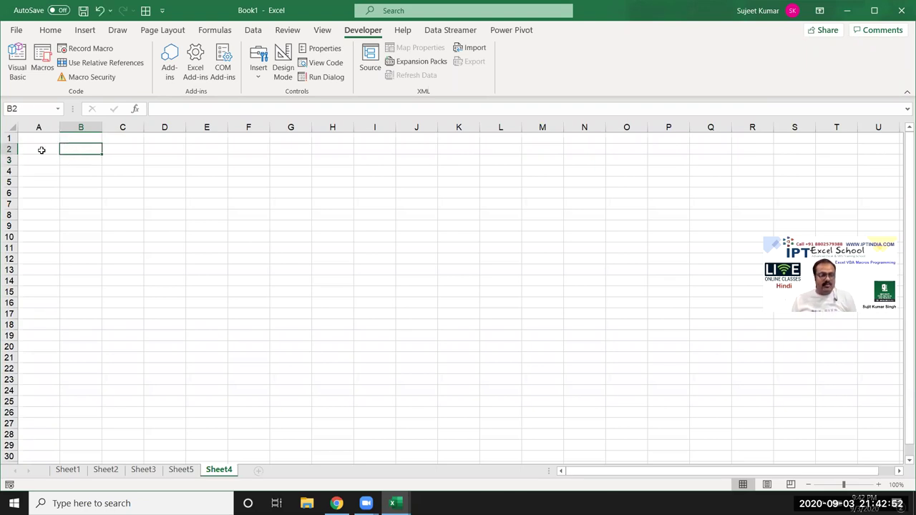
left_click(42, 149)
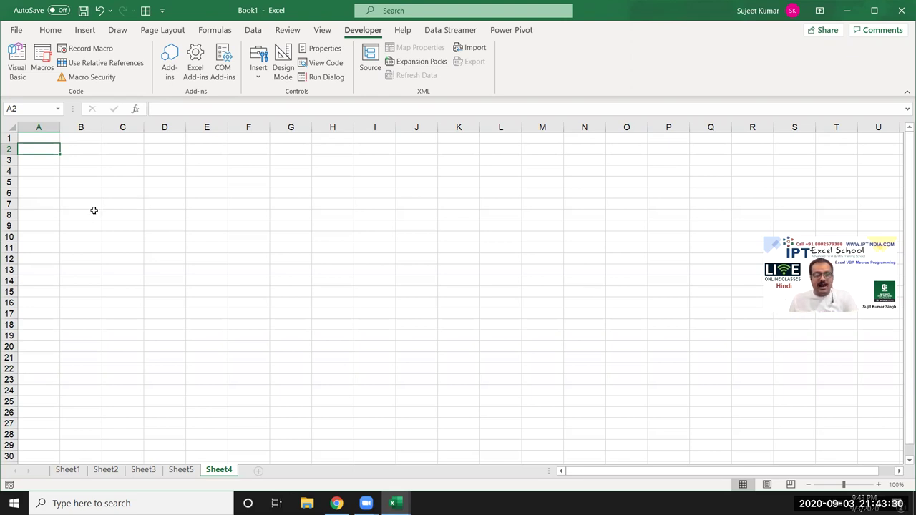
Start recording a new macro named Macro2.
left_click(146, 186)
left_click(280, 223)
left_click(195, 240)
left_click(170, 217)
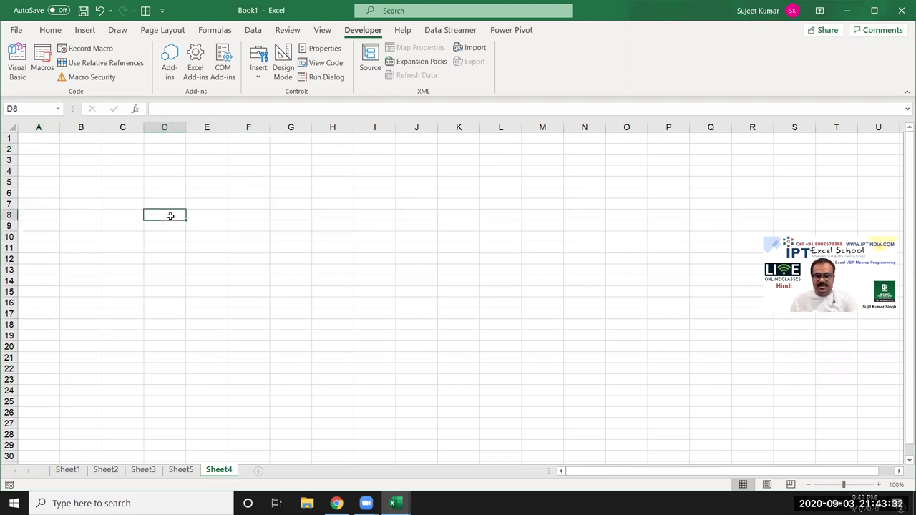
left_click(175, 190)
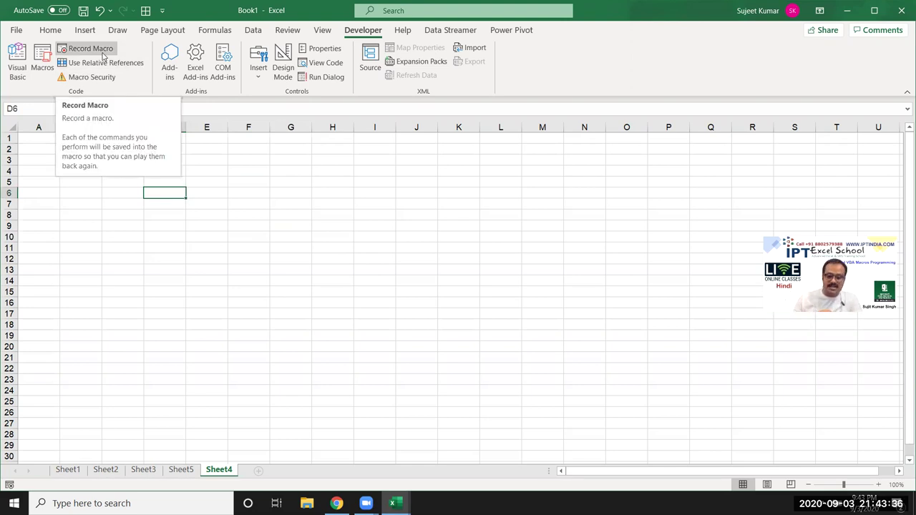
left_click(187, 292)
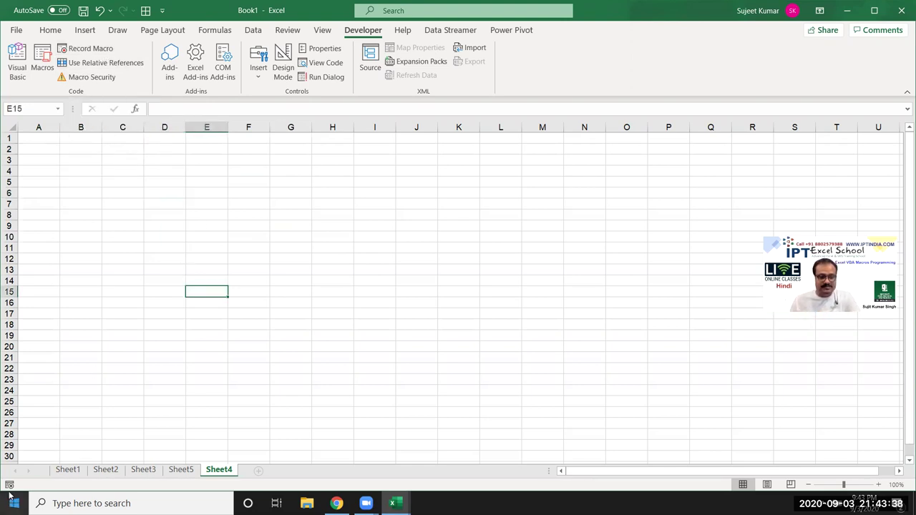
left_click(13, 486)
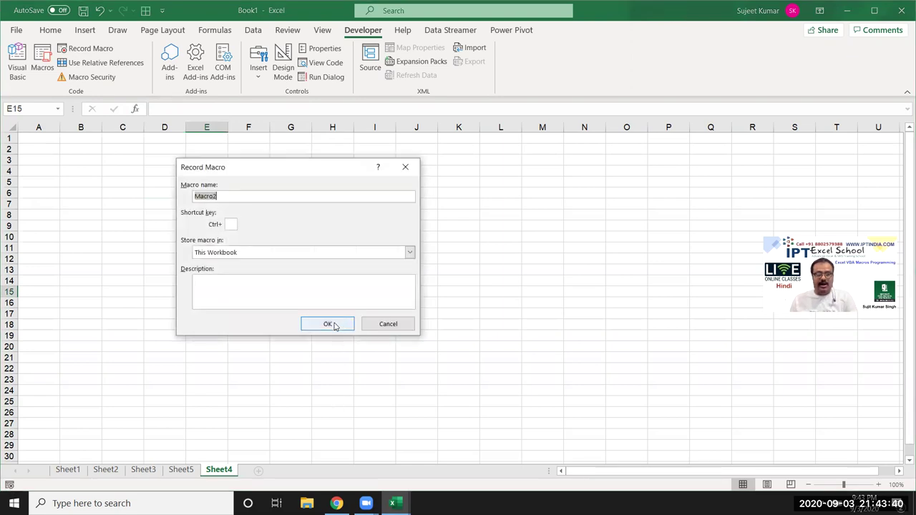
left_click(336, 325)
Enter Name in A1 and Roll in B1, then stop the recording.
left_click(46, 137)
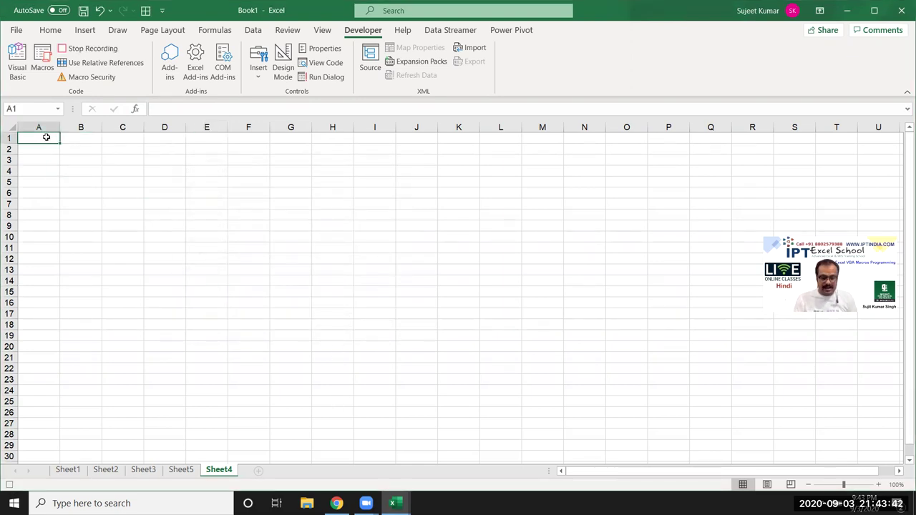
type("Name")
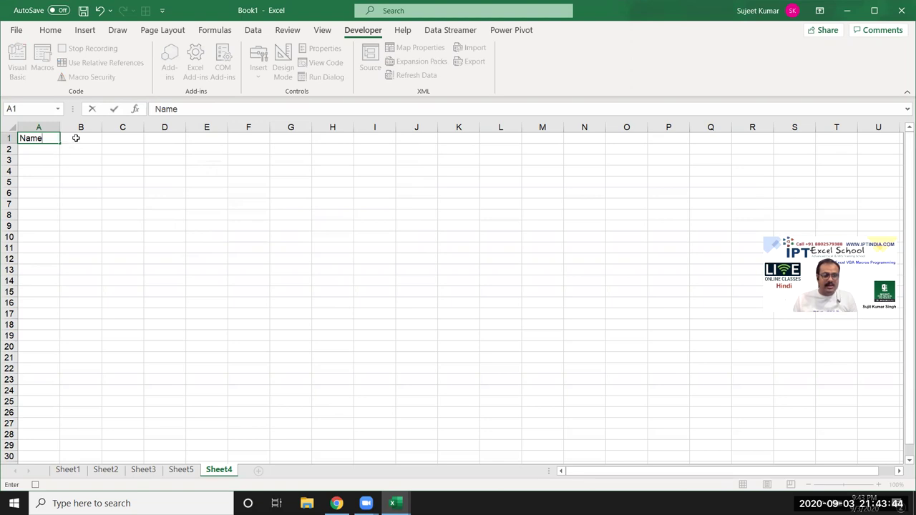
left_click(76, 139)
type("Roll")
left_click(63, 161)
left_click(38, 484)
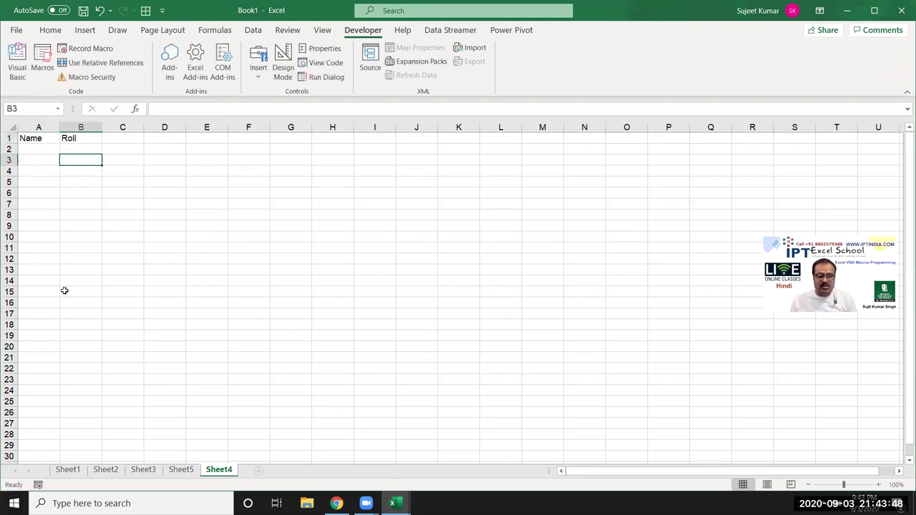
Open Macro1's code in the Visual Basic editor from the Macros list.
left_click(39, 63)
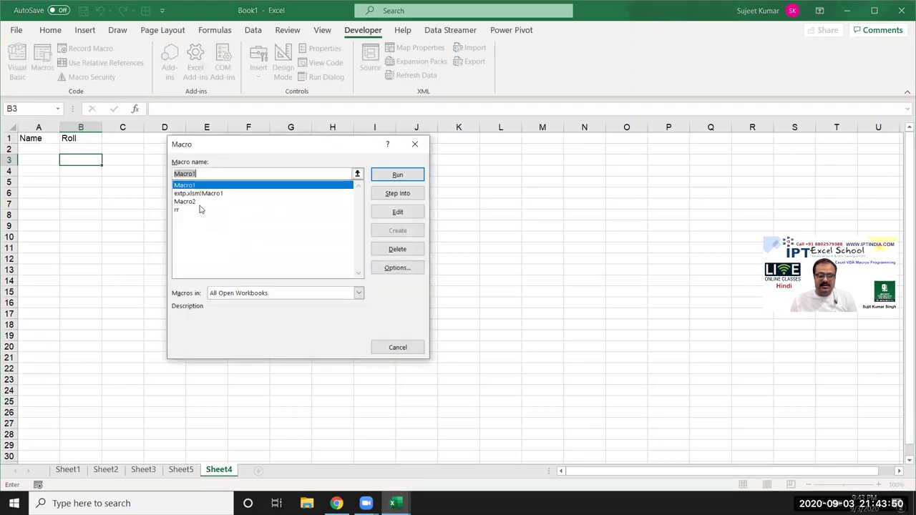
left_click(388, 213)
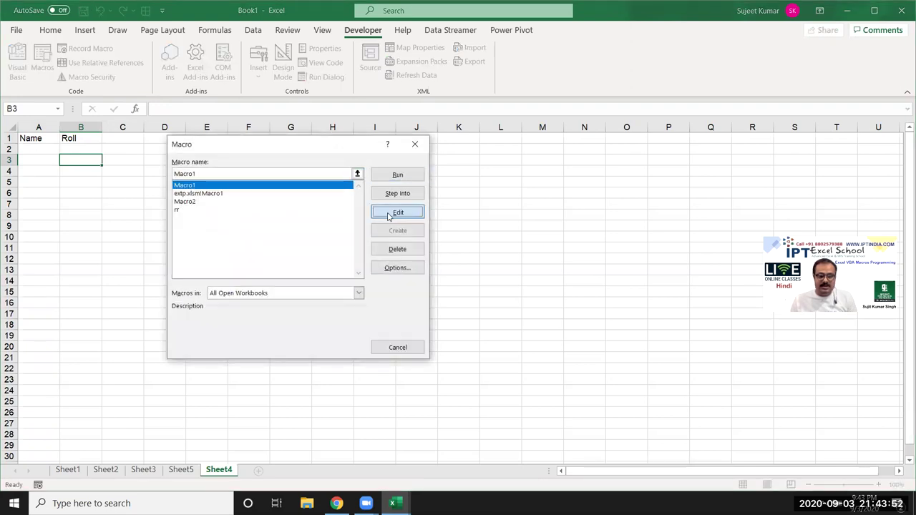
scroll(235, 215, "up", 2)
scroll(236, 214, "down", 2)
Open Module2 and review Macro2's recorded lines writing Name to A1 and Roll to B1.
double_click(58, 165)
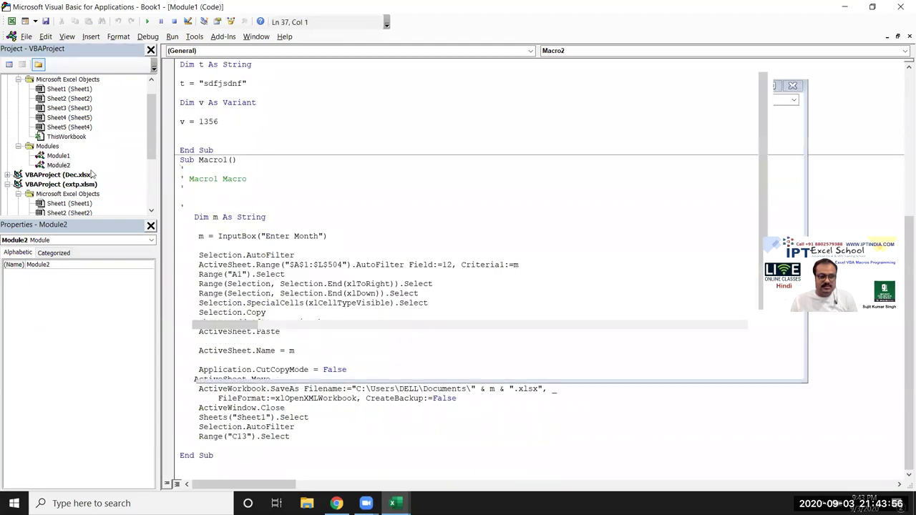
mouse_move(212, 169)
left_mouse_down()
mouse_move(253, 150)
mouse_move(203, 121)
left_mouse_up()
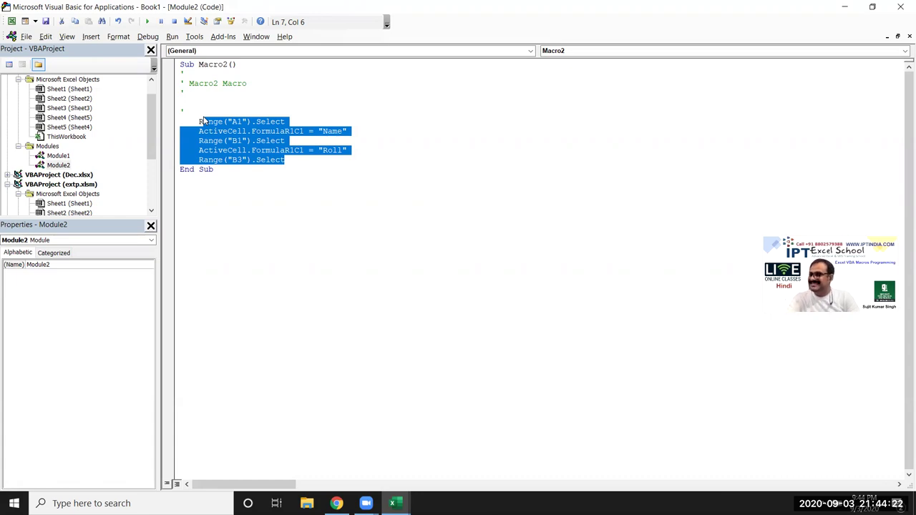
left_click(237, 141)
left_click_drag(229, 178, 177, 63)
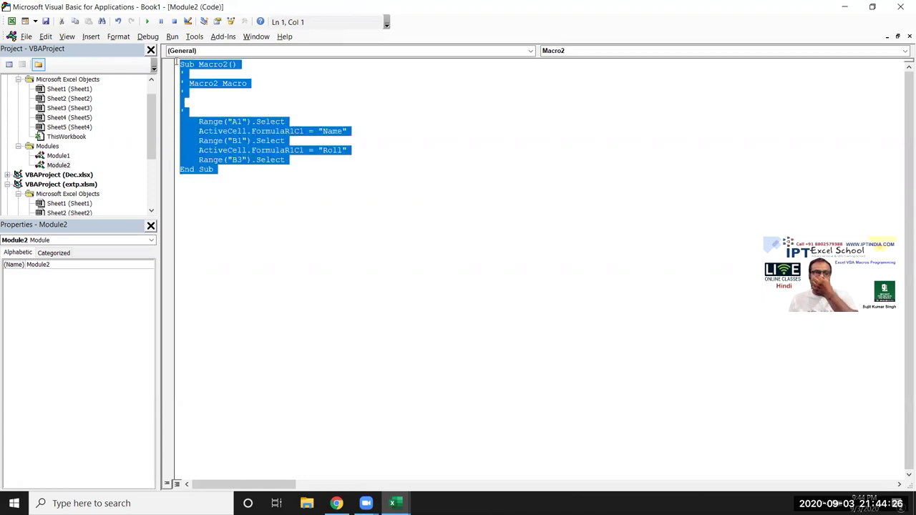
double_click(259, 150)
double_click(268, 170)
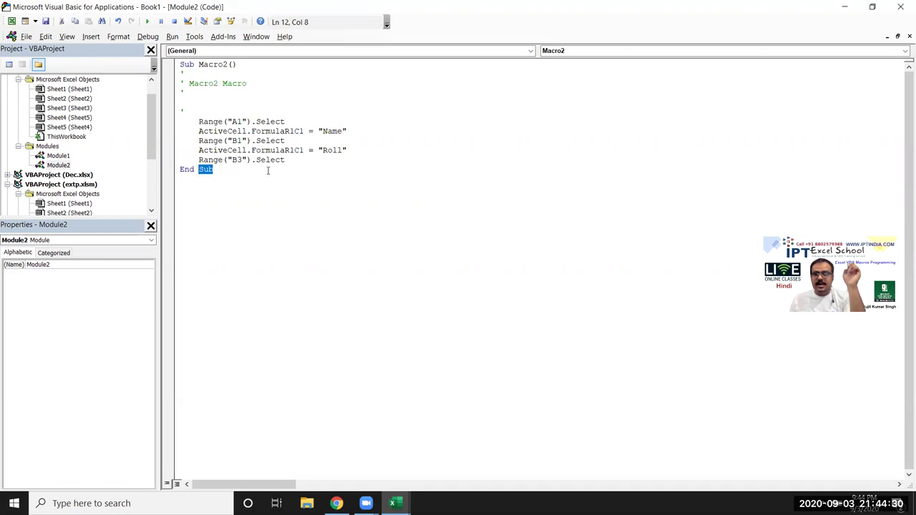
mouse_move(255, 172)
left_mouse_down()
mouse_move(226, 160)
mouse_move(180, 65)
left_mouse_up()
left_click(229, 193)
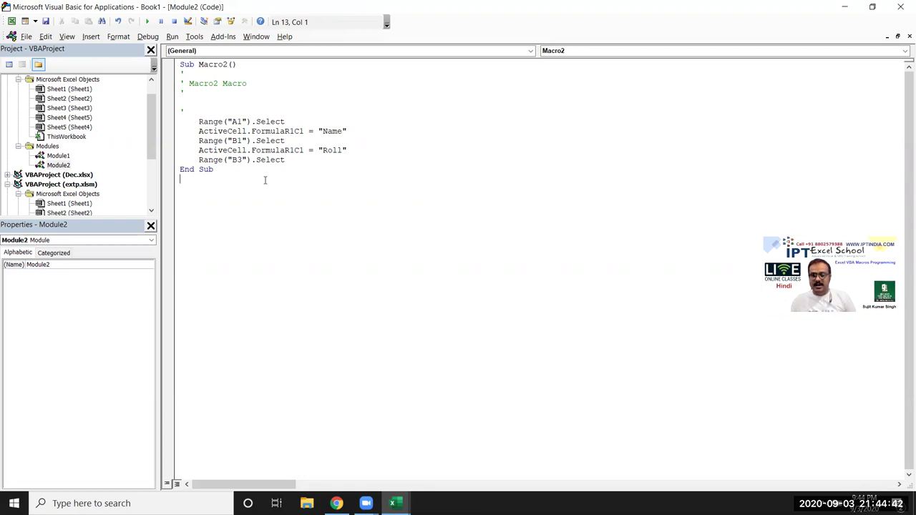
Start a Sub rr() procedure below Macro2 with Range("A1").Value = "Name".
key("Return")
key("Return")
type("sub rr()")
key("Return")
type("range&")
key("BackSpace")
key("BackSpace")
key("BackSpace")
type("ge(\"A1\"")
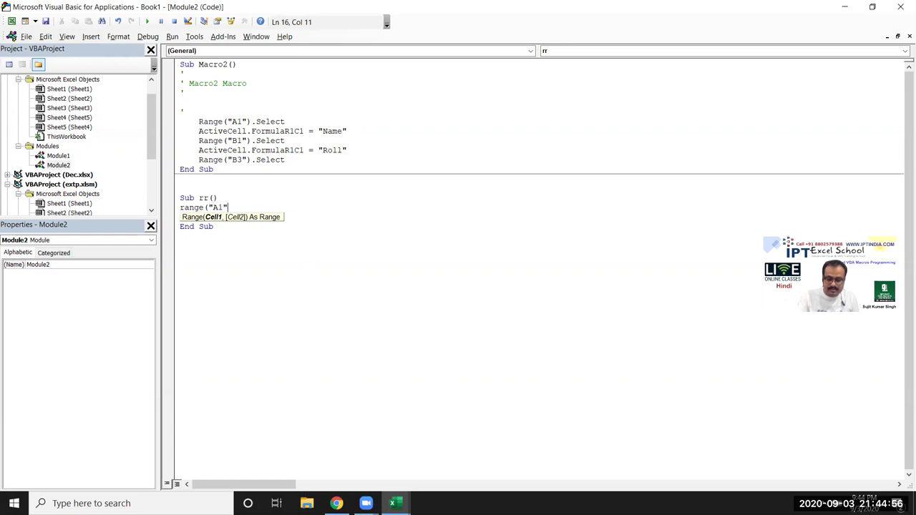
type(").value=")
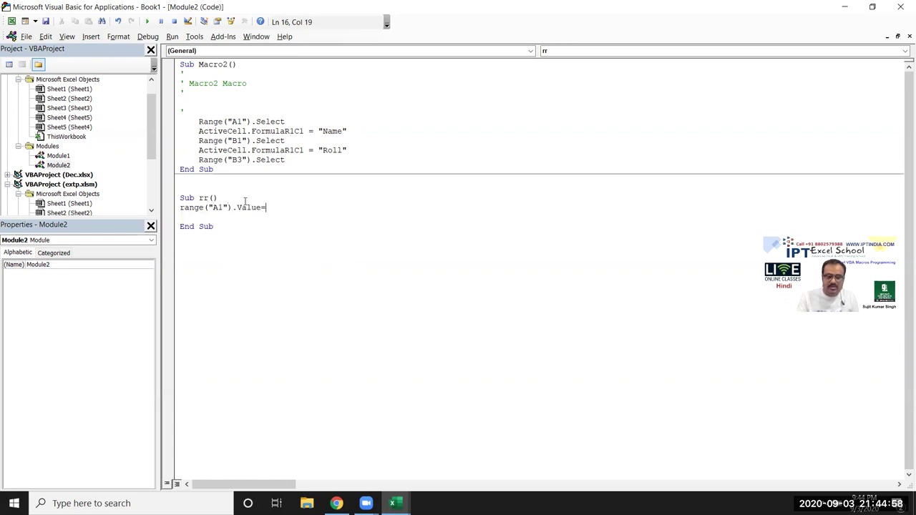
type("\"Name")
key("Return")
Add the line Range("B1").Value = "Roll" to the rr procedure.
type("rang")
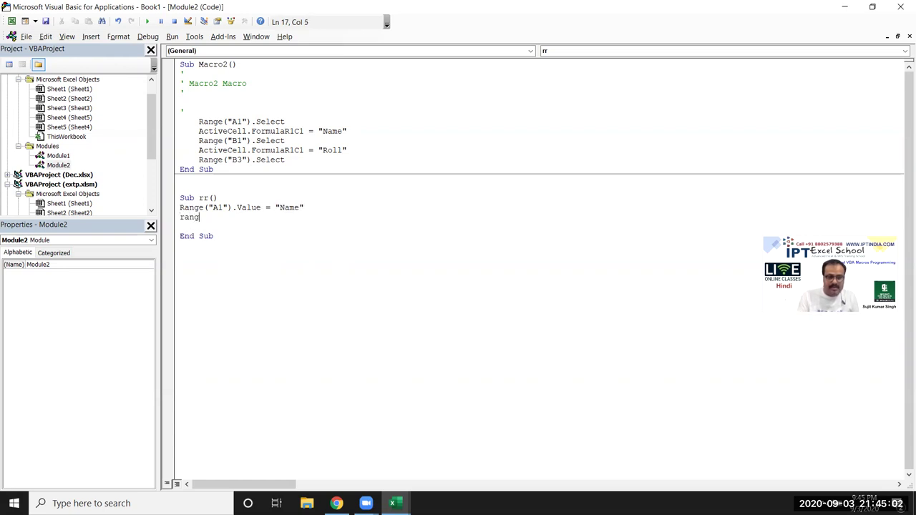
type("e(\"B")
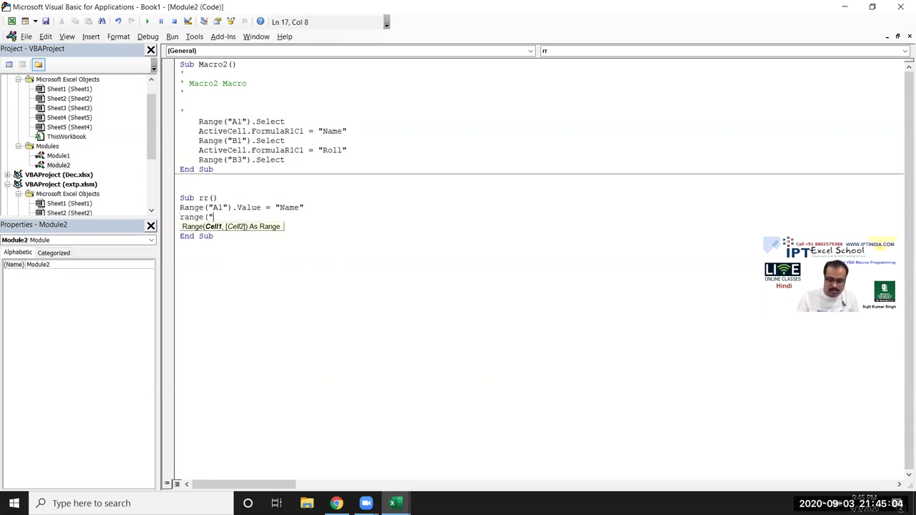
type("1\"")
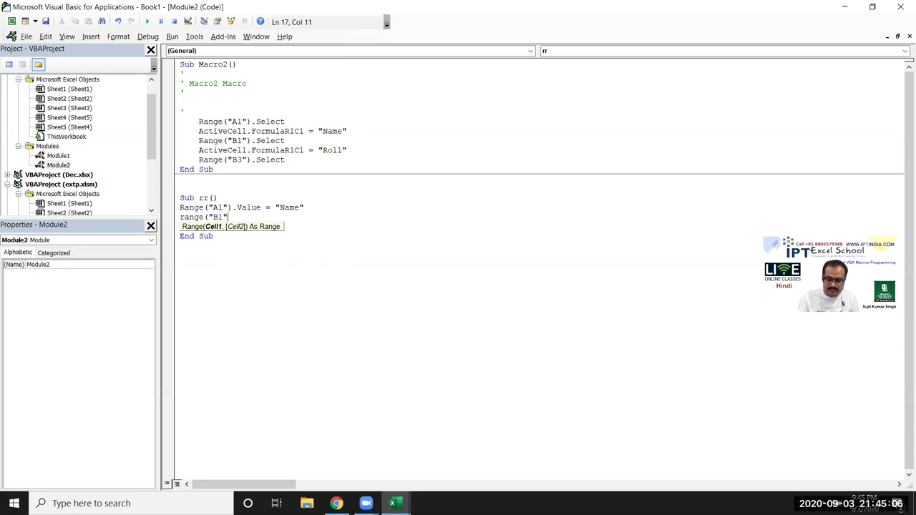
type(").v")
key("Down")
key("Tab")
type("= \"Roll")
key("Return")
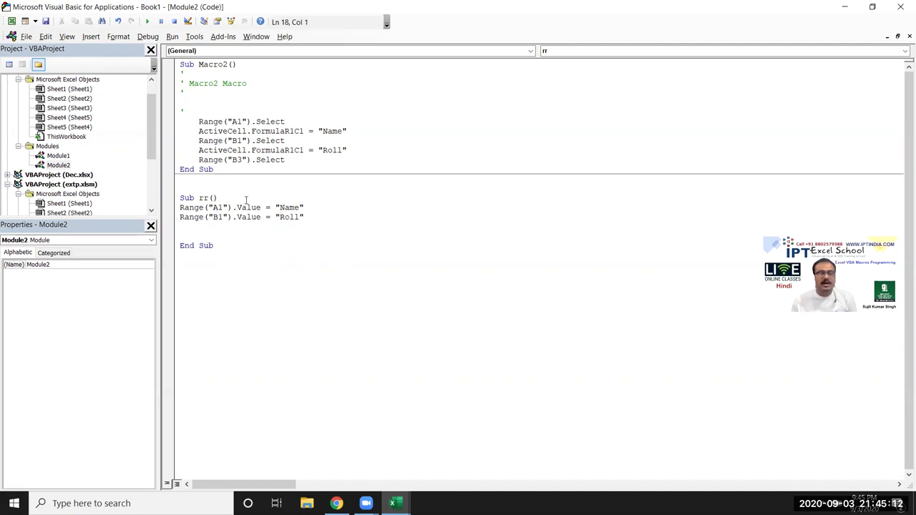
Compare Macro2's recorded A1/B1 lines with rr's Value lines, then minimize the VBA editor.
left_click(252, 150)
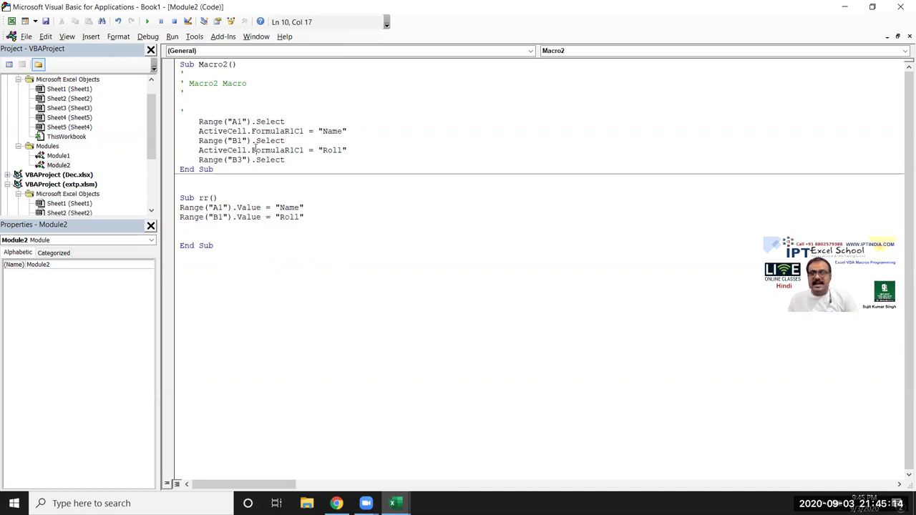
left_click_drag(252, 150, 233, 123)
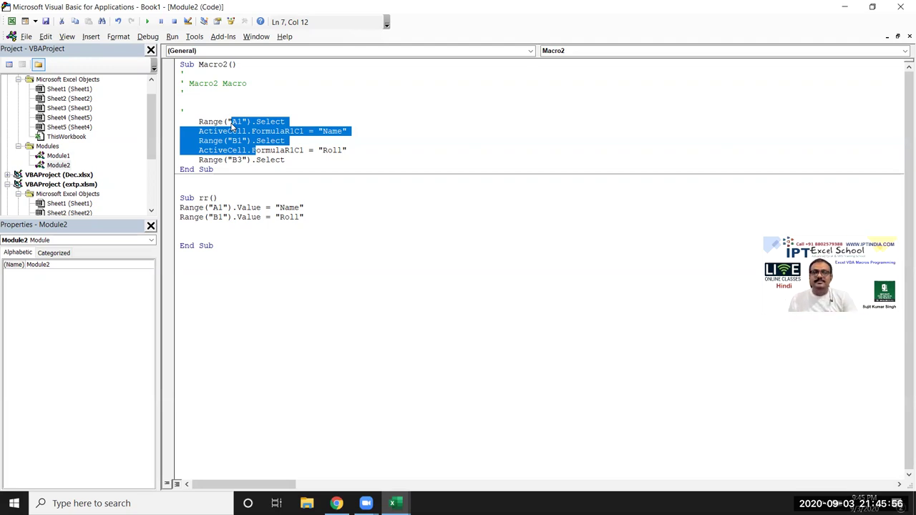
left_click_drag(312, 161, 186, 74)
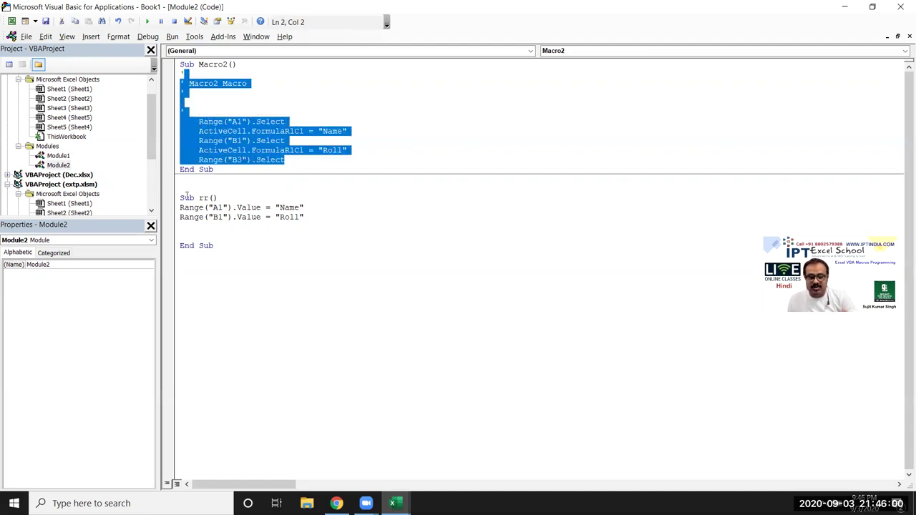
left_click_drag(181, 206, 200, 225)
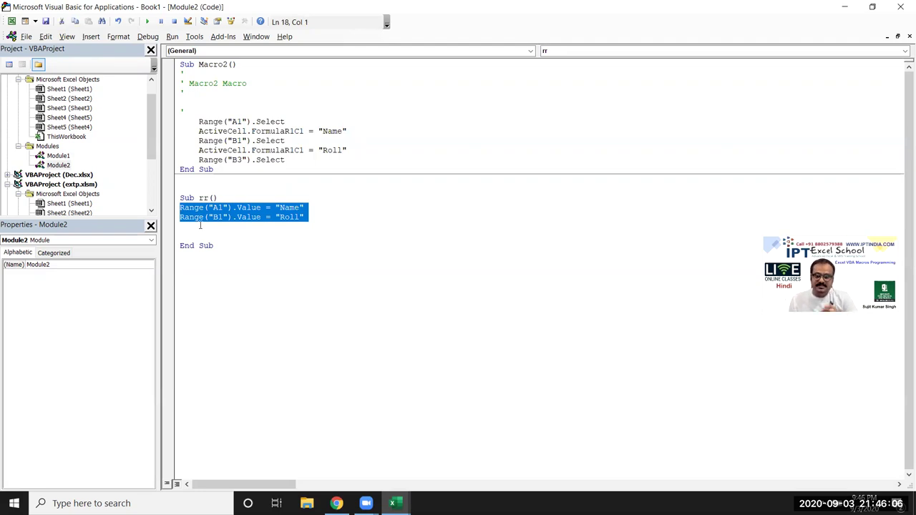
left_click(845, 7)
left_click(254, 239)
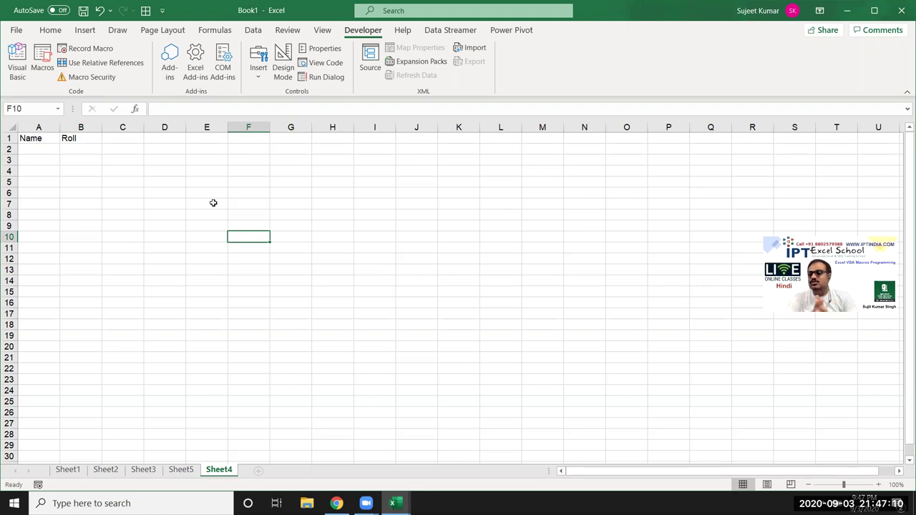
Record a macro that copies E9:F12 and pastes it into I9:J12.
left_click_drag(192, 226, 247, 254)
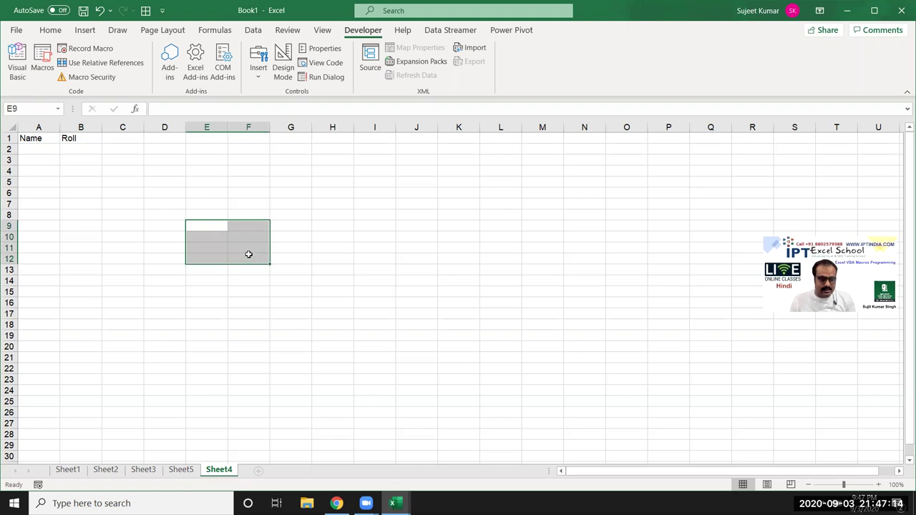
left_click(38, 484)
left_click(328, 324)
key("ctrl+c")
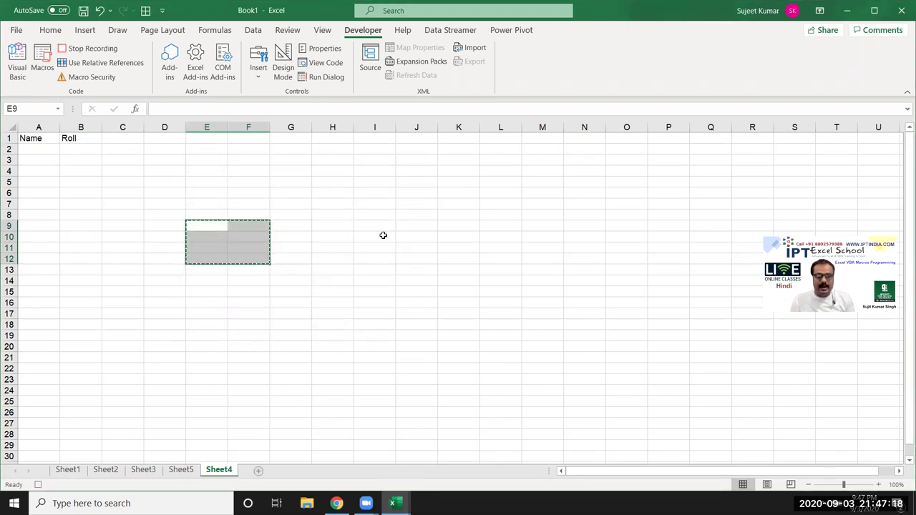
left_click(386, 226)
key("ctrl+v")
left_click(38, 485)
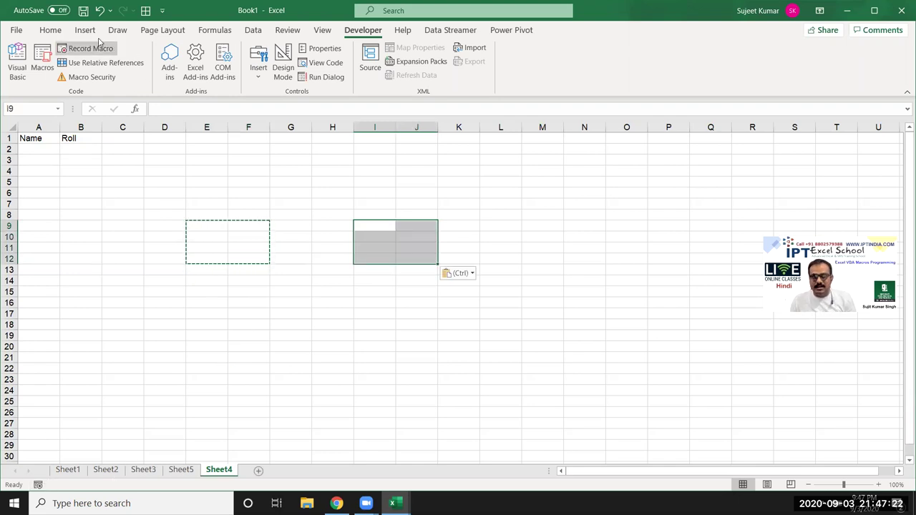
Open the Macros list from the Developer tab.
left_click(50, 33)
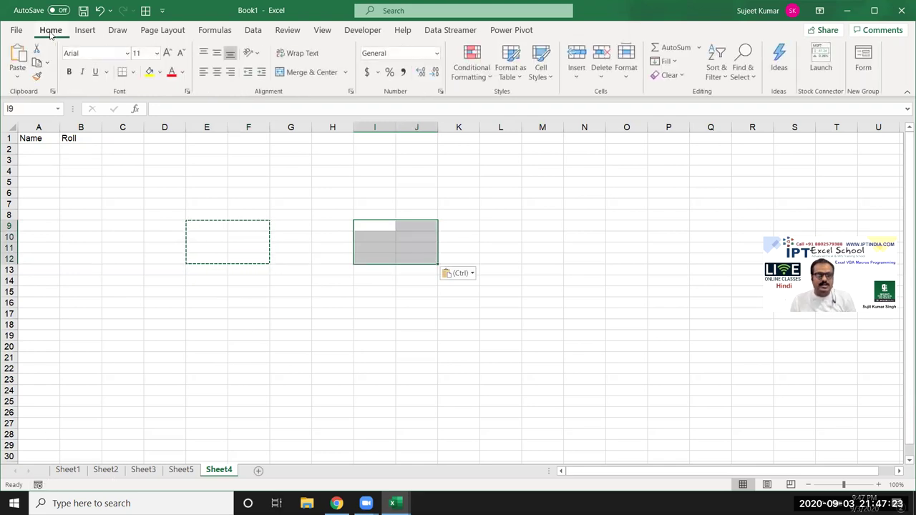
left_click(363, 31)
left_click(41, 60)
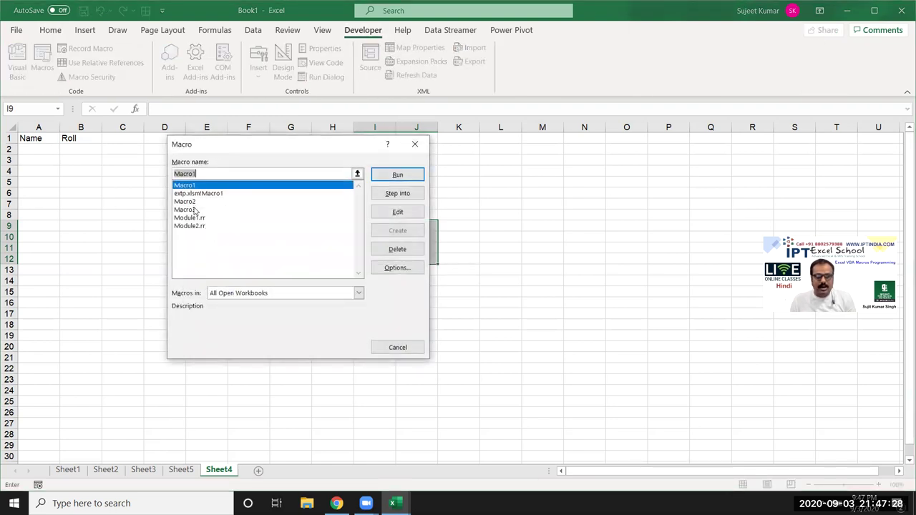
Open Macro3's code, review its Copy, Select I9 and Paste lines, then minimize the editor.
left_click(194, 201)
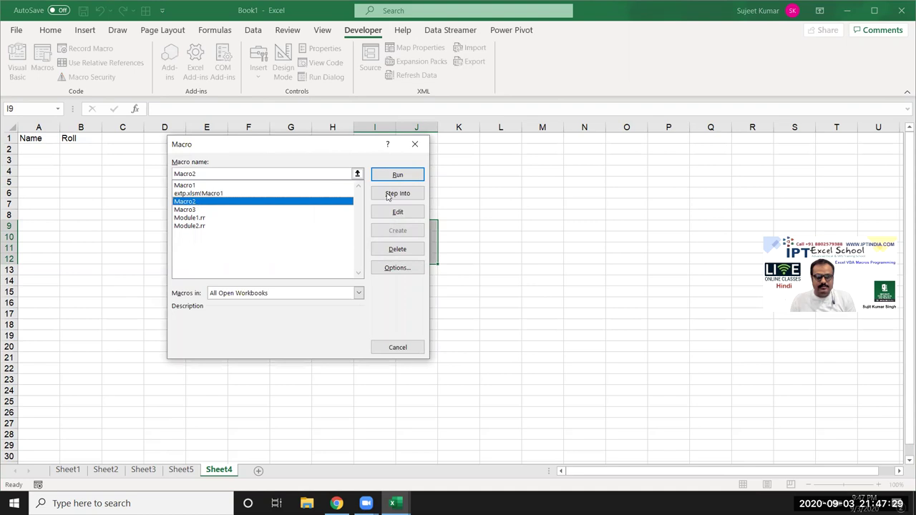
left_click(229, 209)
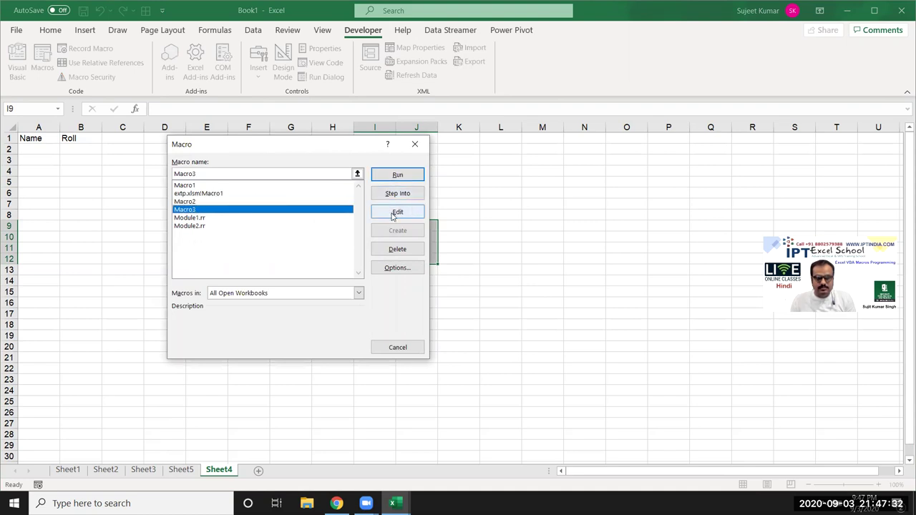
left_click(395, 212)
left_click_drag(303, 343, 199, 320)
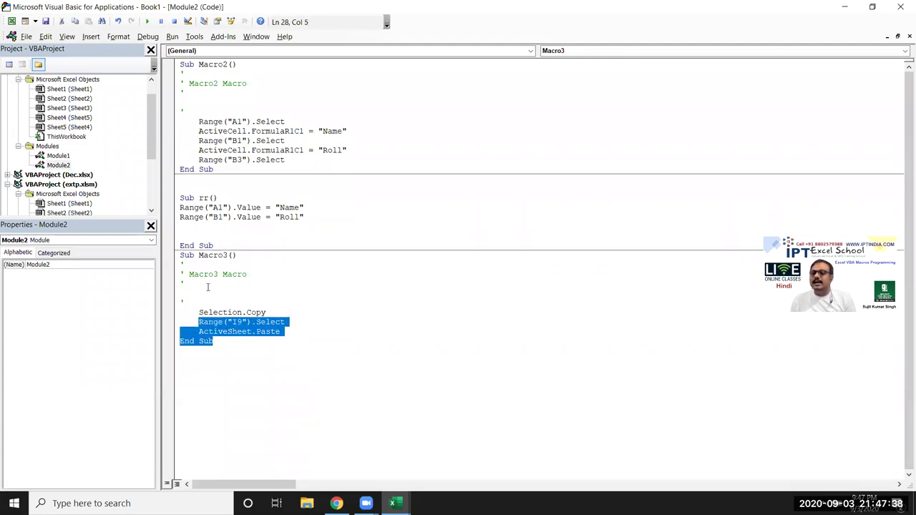
left_click(844, 12)
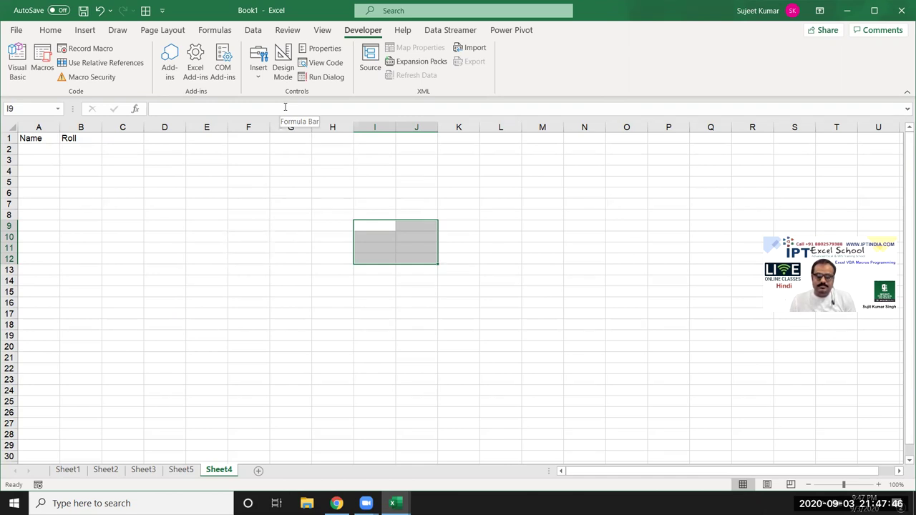
left_click(70, 147)
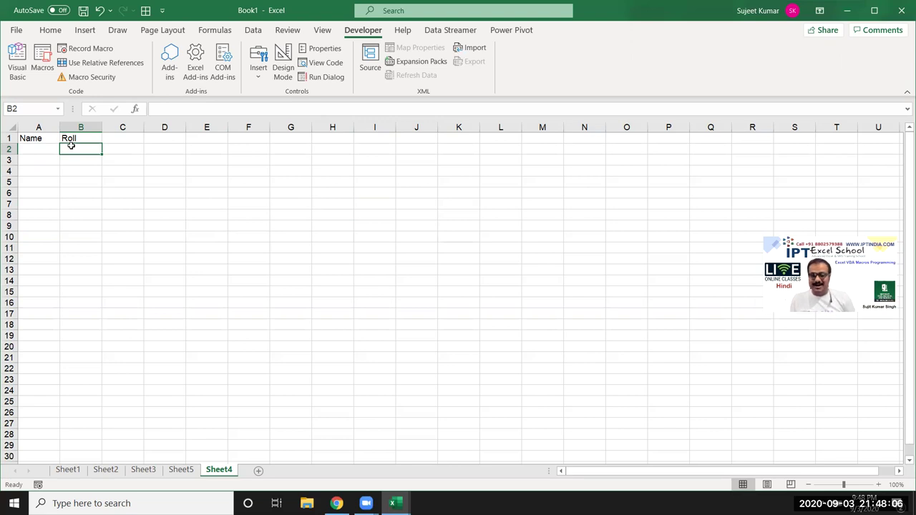
Switch to the extp sales workbook, check sales rep entries in column K, and open File Explorer.
mouse_move(392, 503)
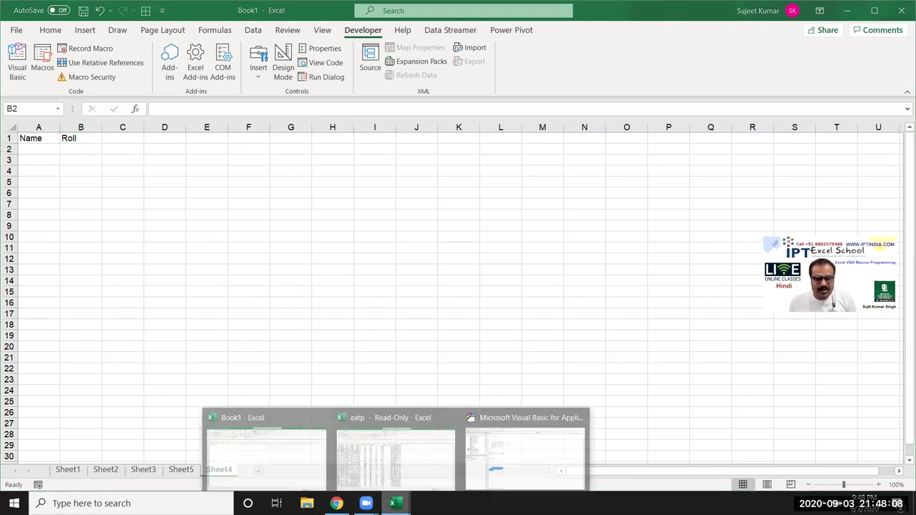
left_click(394, 477)
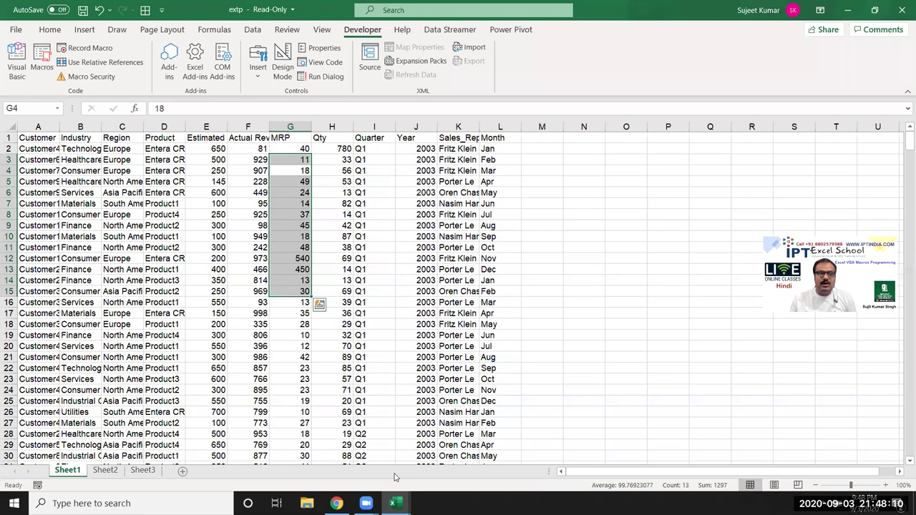
left_click(474, 195)
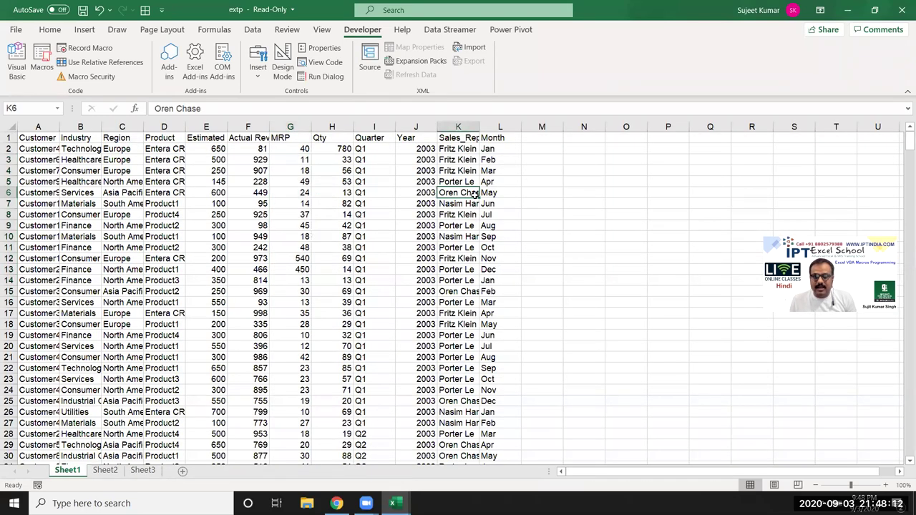
left_click(470, 173)
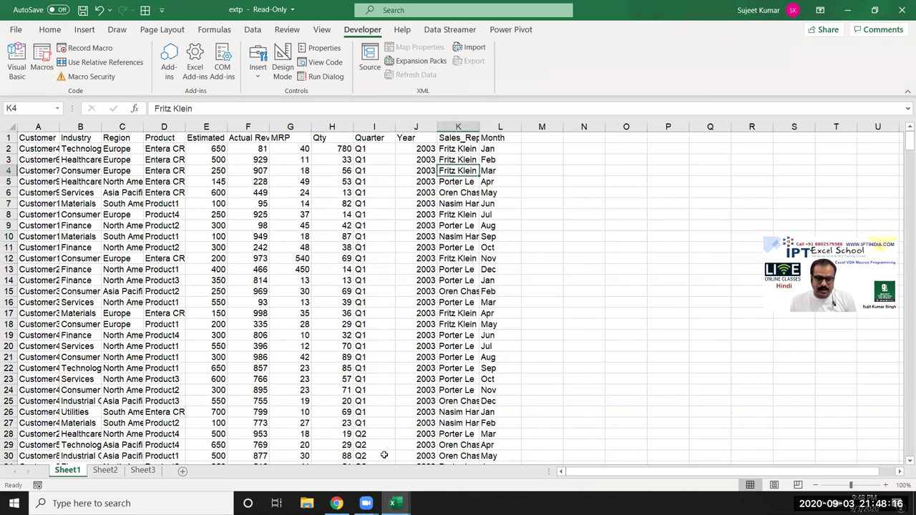
left_click(306, 503)
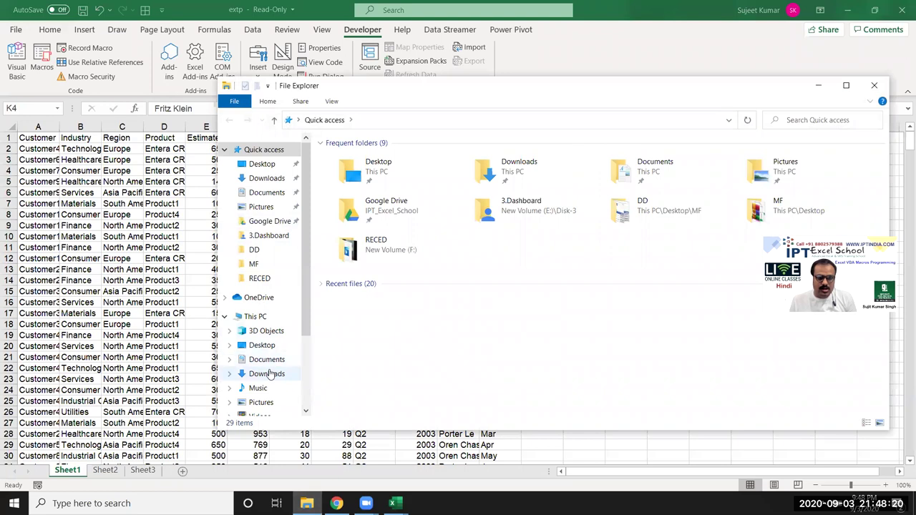
Permanently delete the Dec, Oct, Apr and Mar workbooks from Documents, then close File Explorer.
left_click(269, 359)
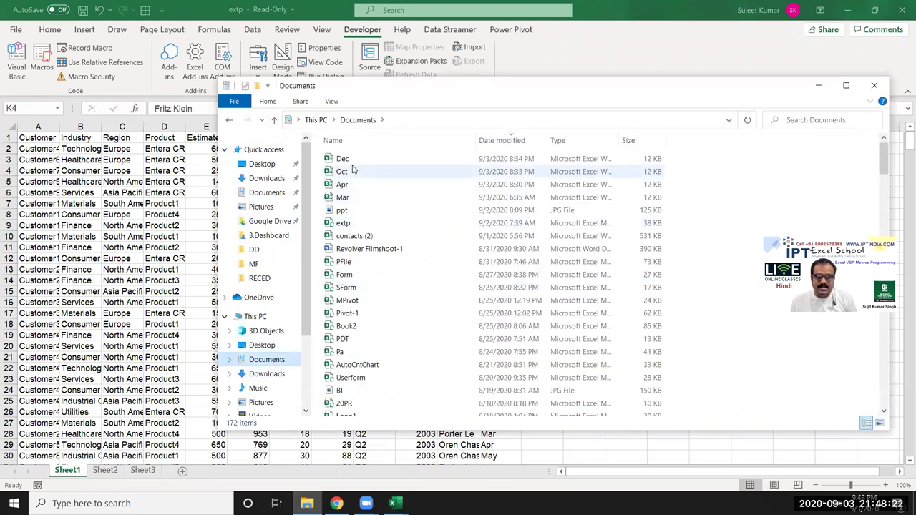
left_click_drag(354, 159, 345, 203)
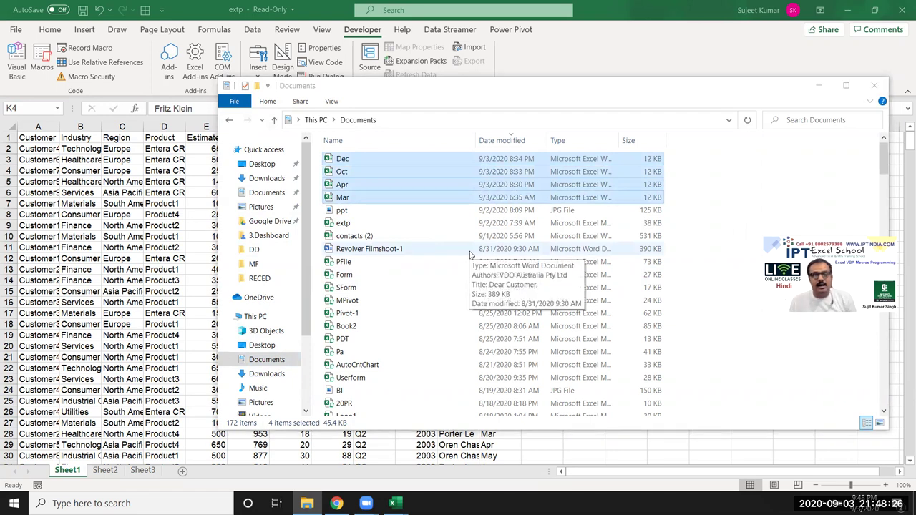
key("shift+Delete")
left_click(510, 263)
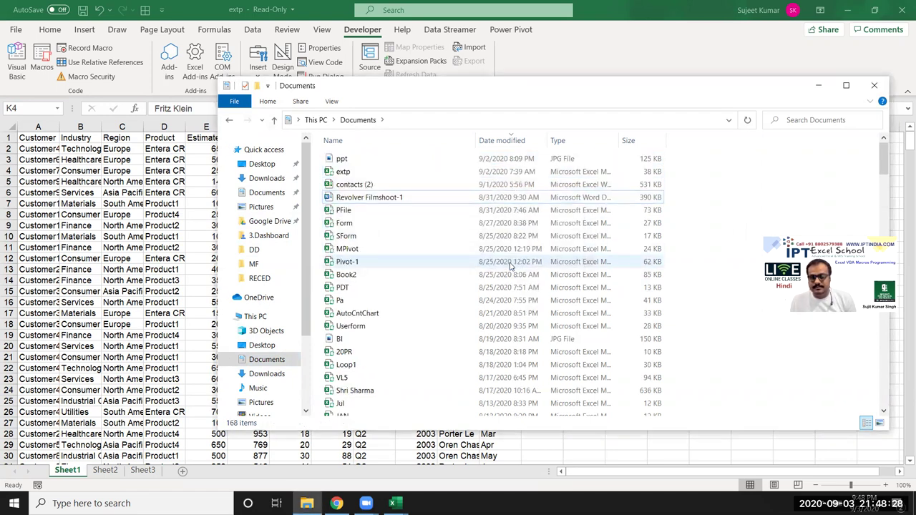
left_click(818, 85)
left_click(478, 206)
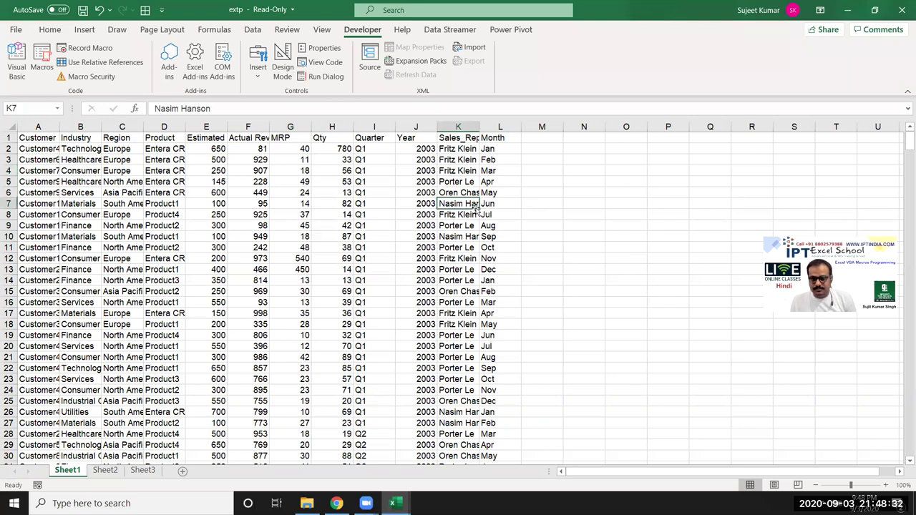
mouse_move(487, 149)
left_mouse_down()
mouse_move(496, 275)
mouse_move(487, 280)
left_mouse_up()
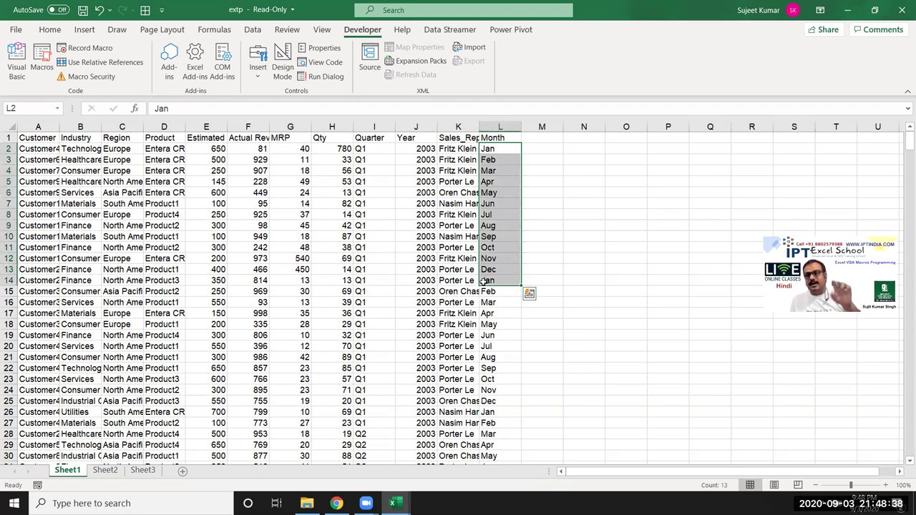
left_click_drag(490, 159, 489, 191)
left_click(489, 159)
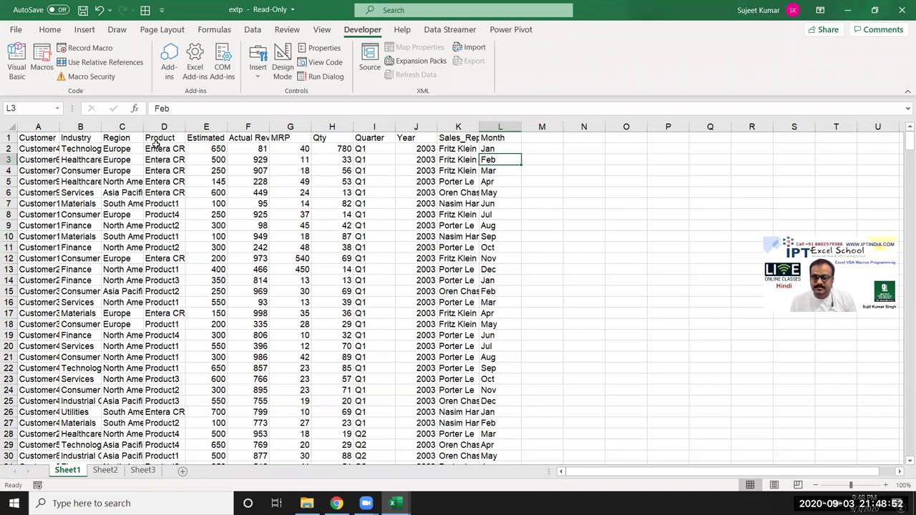
left_click(40, 148)
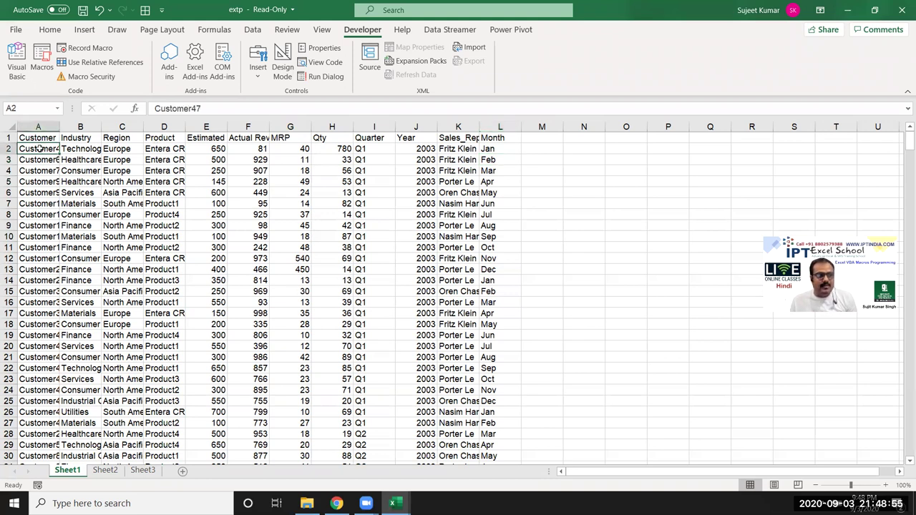
Start recording a macro and turn on filters for the table's header row from A1.
left_click(89, 48)
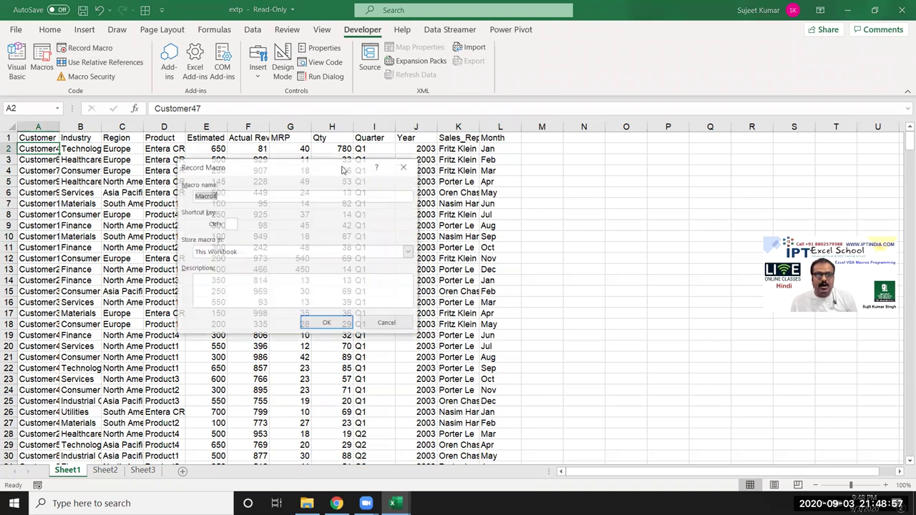
left_click(326, 323)
key("ctrl+c")
left_click(76, 204)
left_click(38, 138)
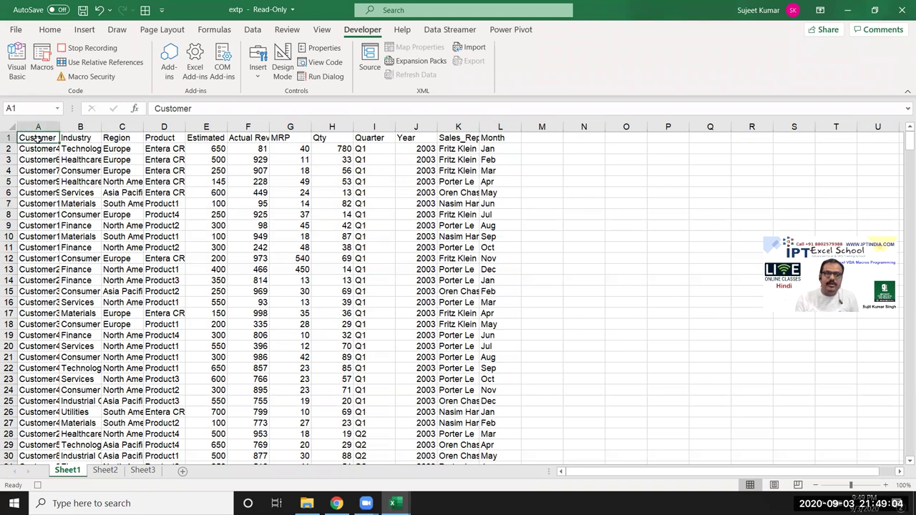
key("ctrl+shift+l")
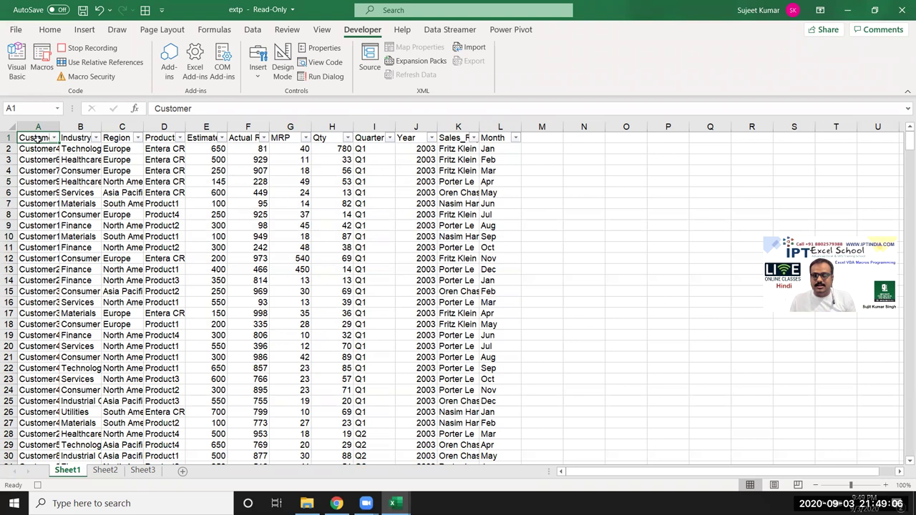
Filter the Month column to Apr only, then select the filtered table from A1.
left_click(516, 138)
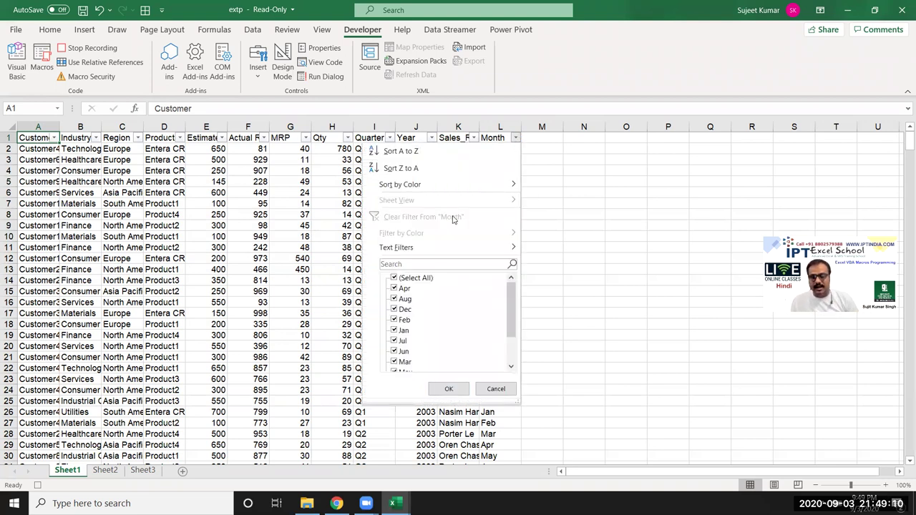
left_click(416, 277)
left_click(402, 289)
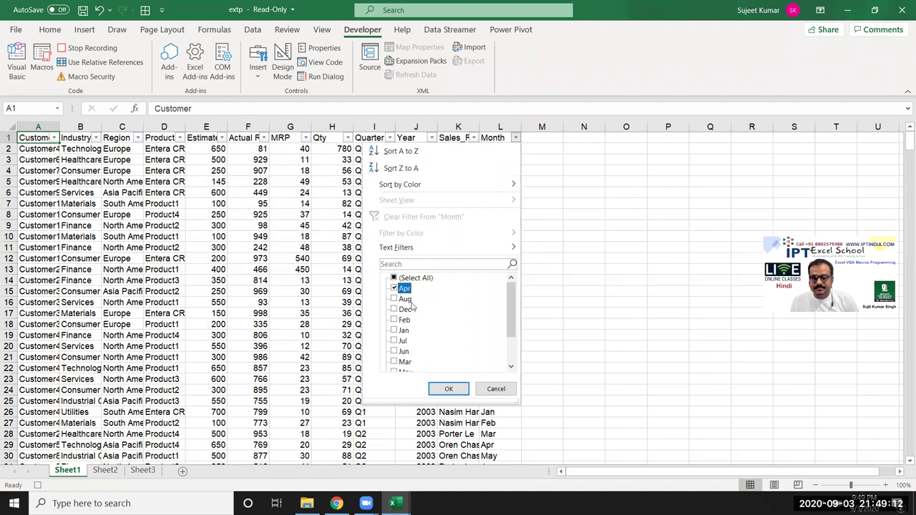
left_click(449, 389)
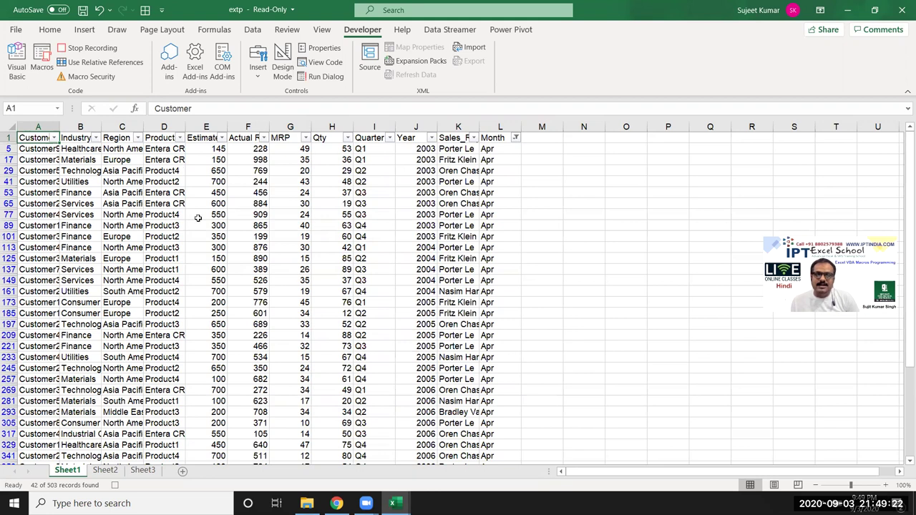
left_click(96, 203)
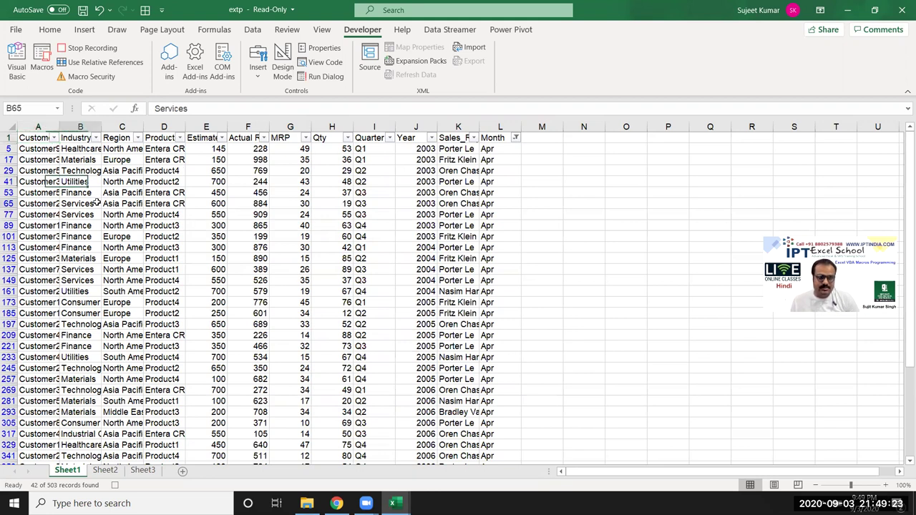
left_click(41, 137)
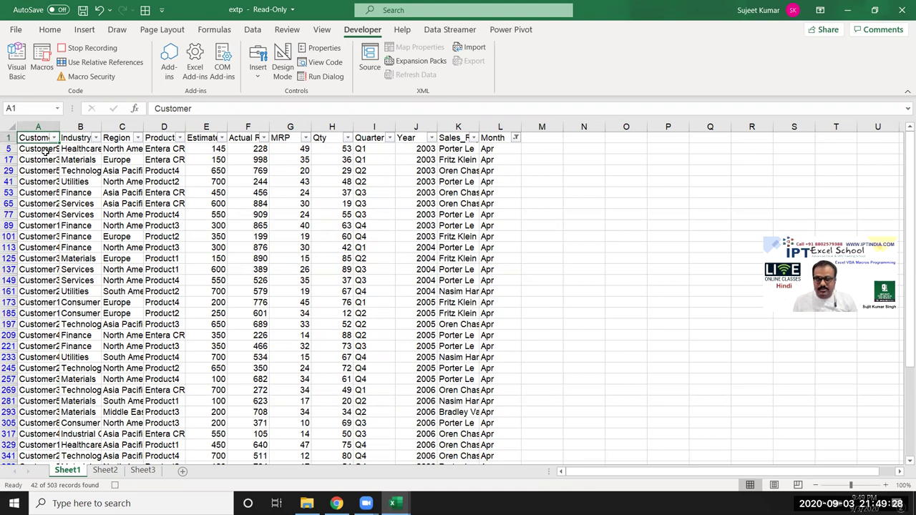
key("ctrl+shift+Right")
key("ctrl+shift+Down")
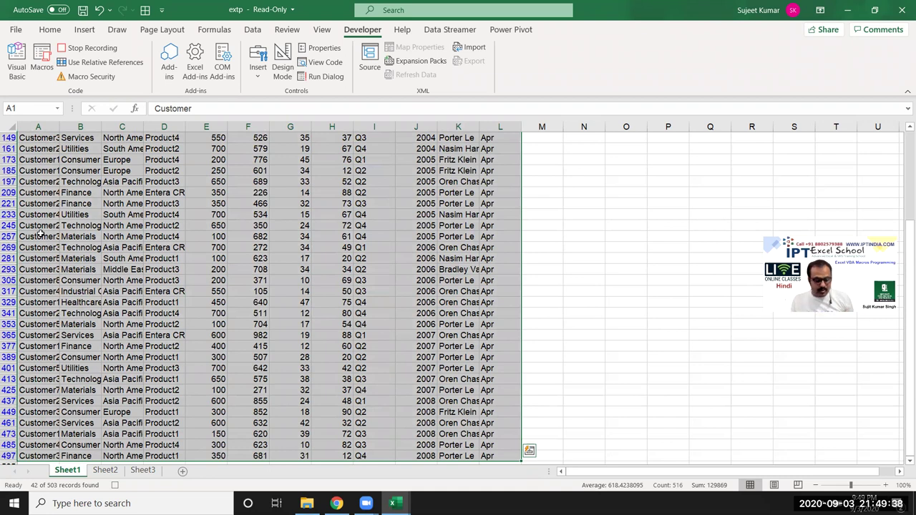
Copy only the visible Apr rows via Go To Special > Visible cells only, then add new Sheet7.
key("F5")
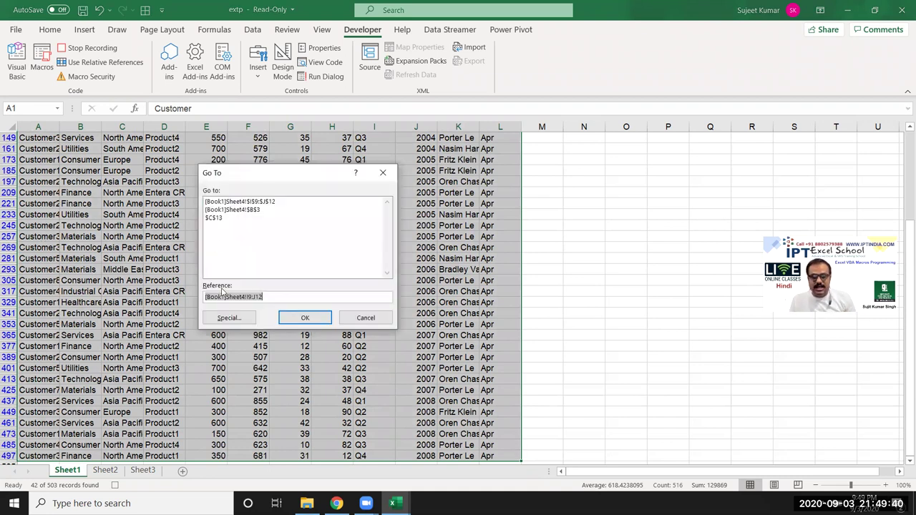
left_click(229, 318)
left_click(329, 268)
left_click(294, 337)
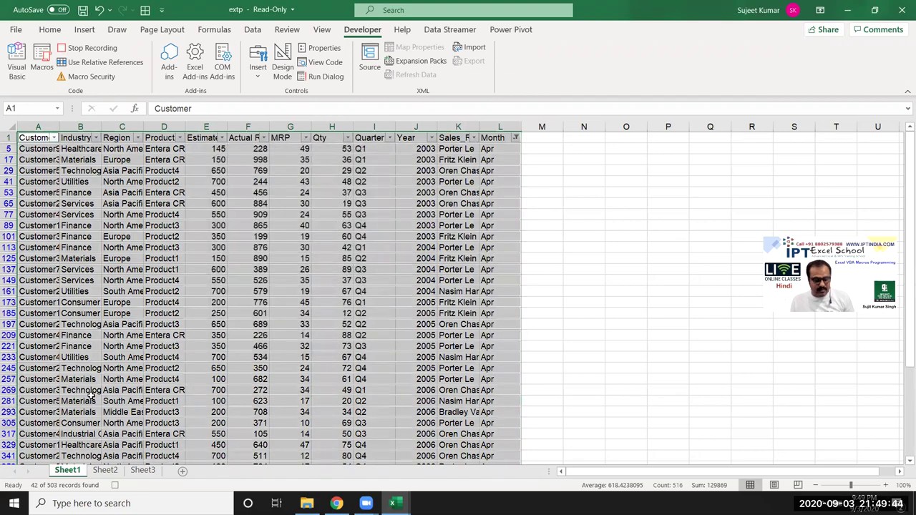
key("ctrl+c")
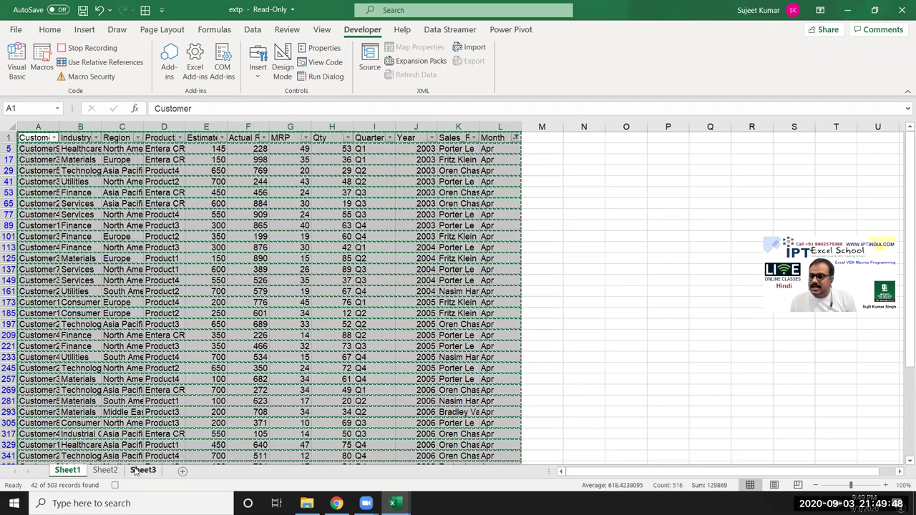
left_click(181, 471)
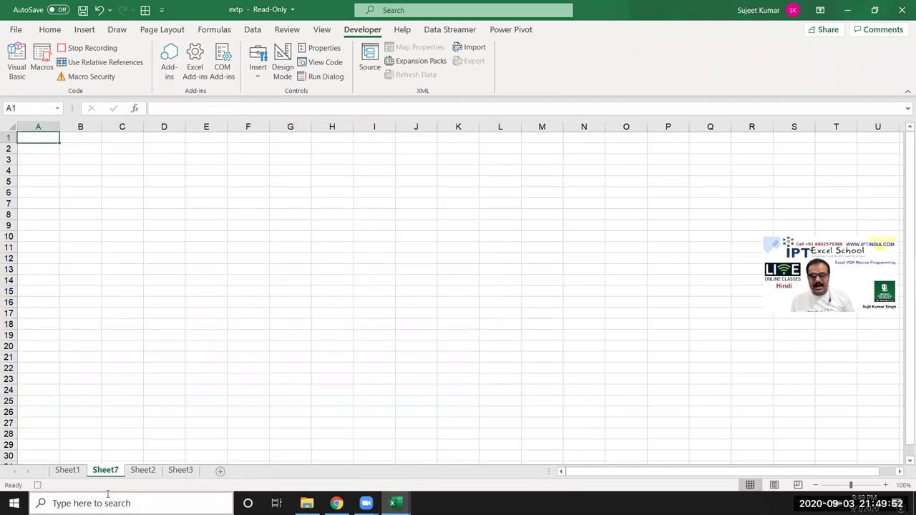
Paste the copied Apr rows into A1 of Sheet7 and rename the tab to Apr.
key("ctrl+v")
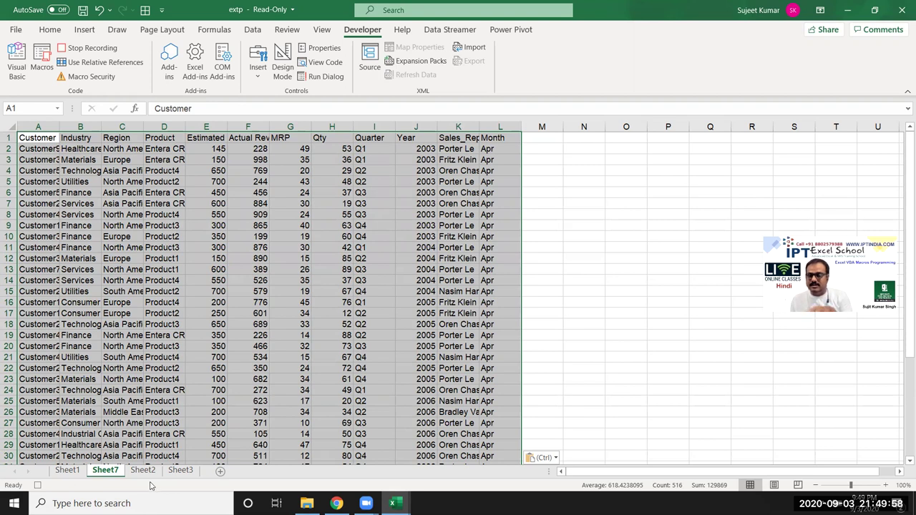
double_click(113, 476)
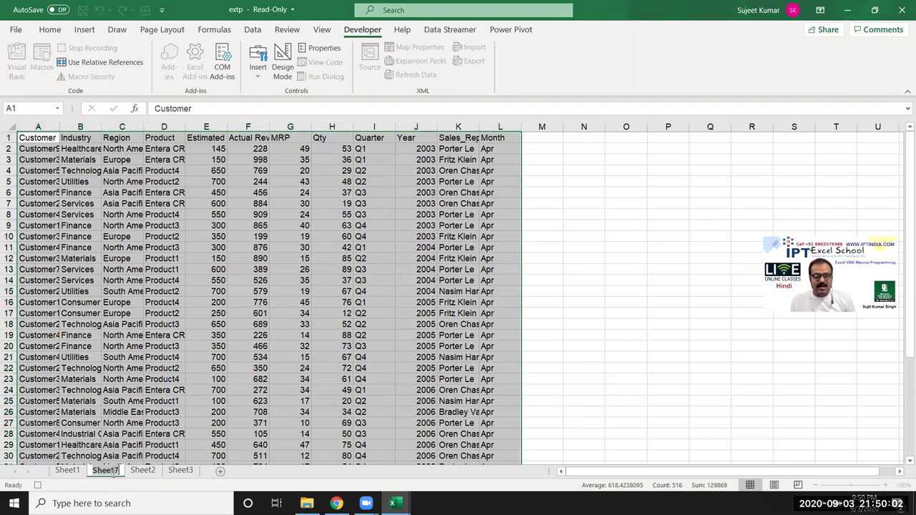
type("Apr")
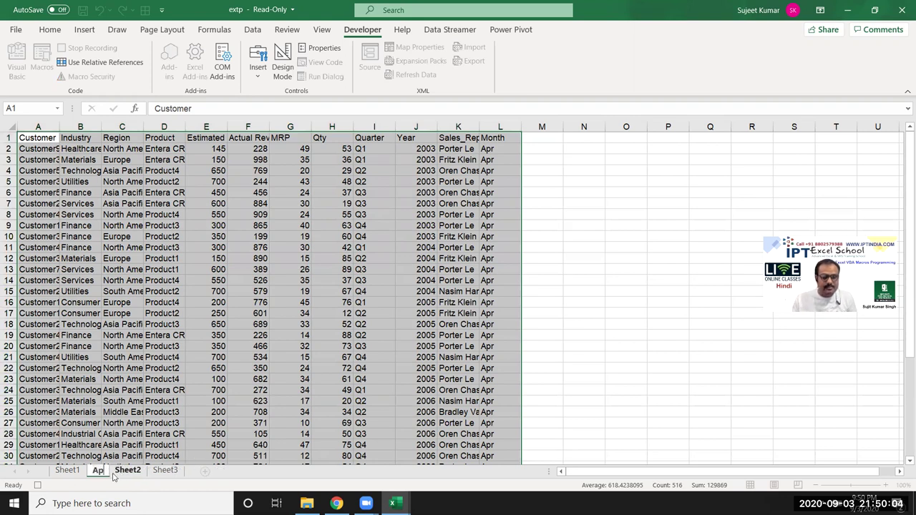
left_click(121, 348)
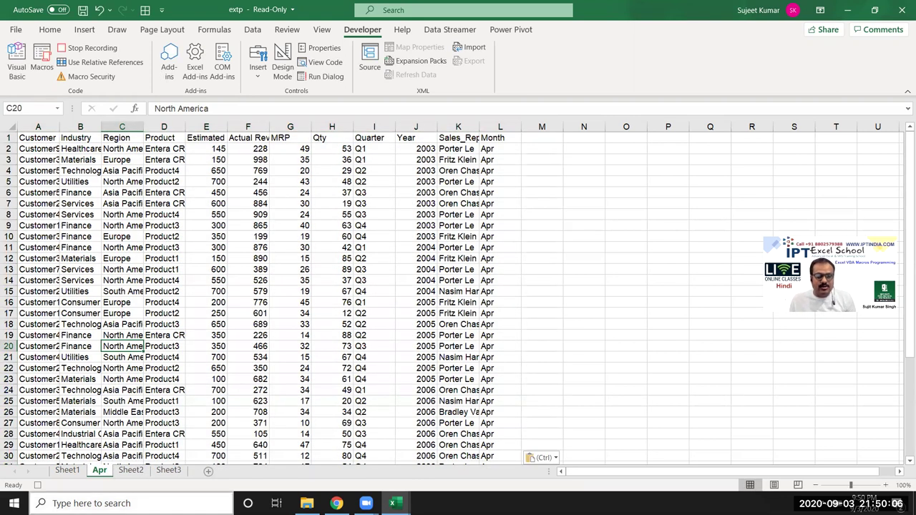
Move the Apr sheet into a new workbook with Move or Copy.
right_click(96, 473)
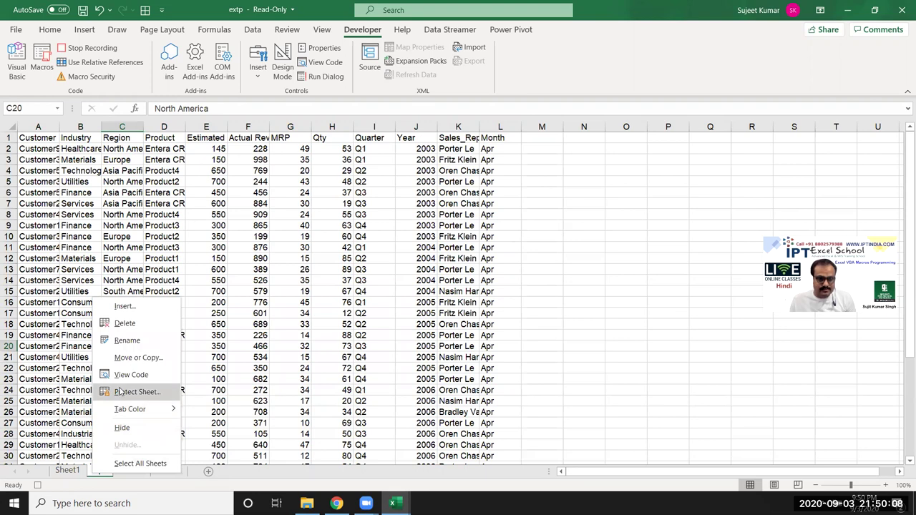
left_click(131, 360)
left_click(222, 315)
left_click(96, 327)
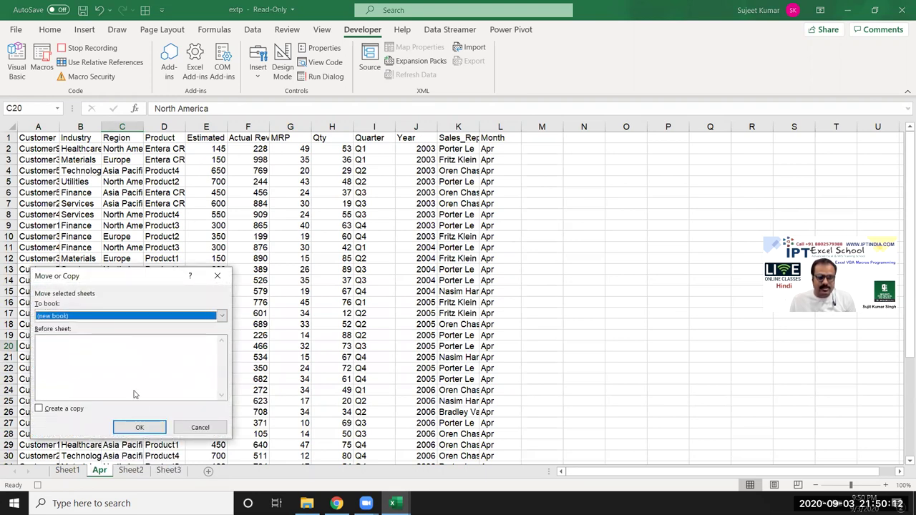
left_click(142, 427)
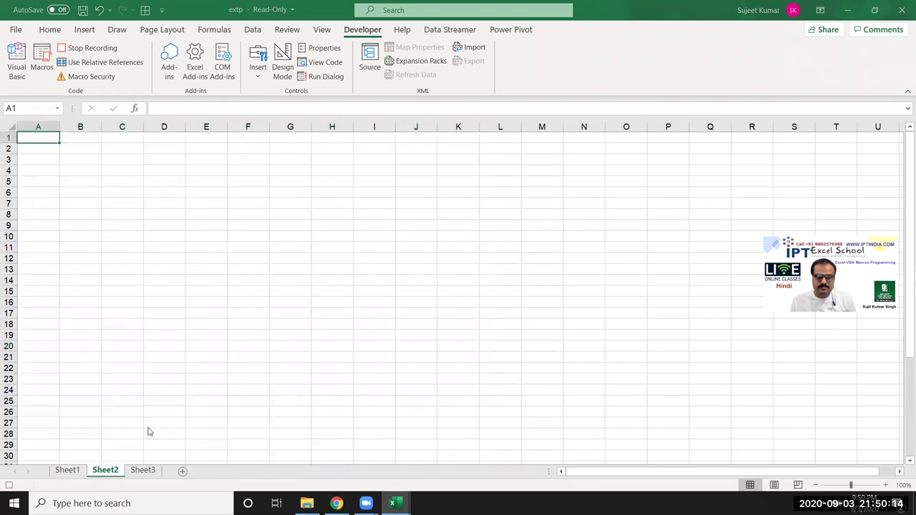
Save the new workbook as Apr.xlsx, then close its window.
left_click(83, 10)
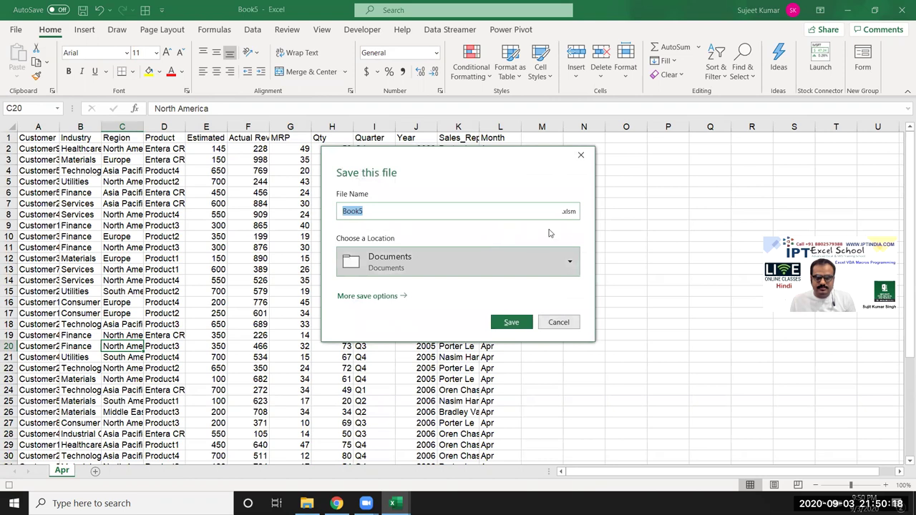
type("APr")
key("BackSpace")
type("pr")
left_click(573, 214)
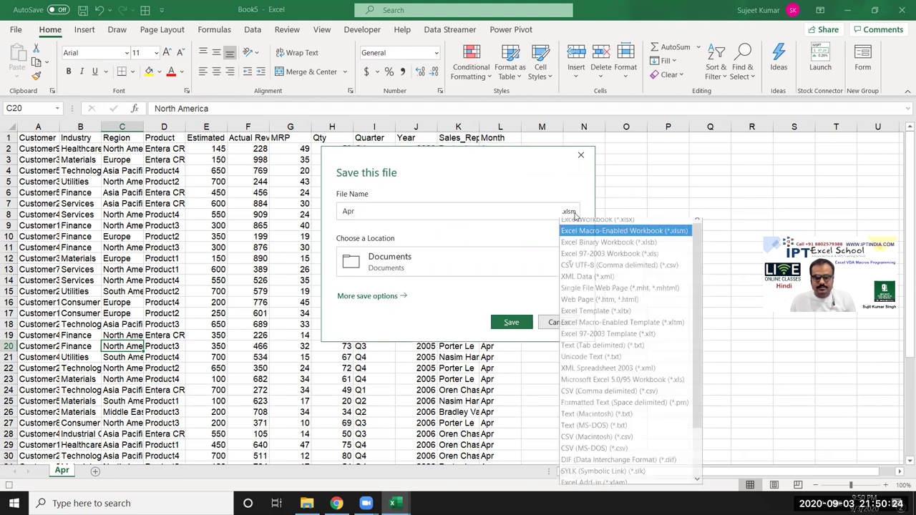
left_click(576, 224)
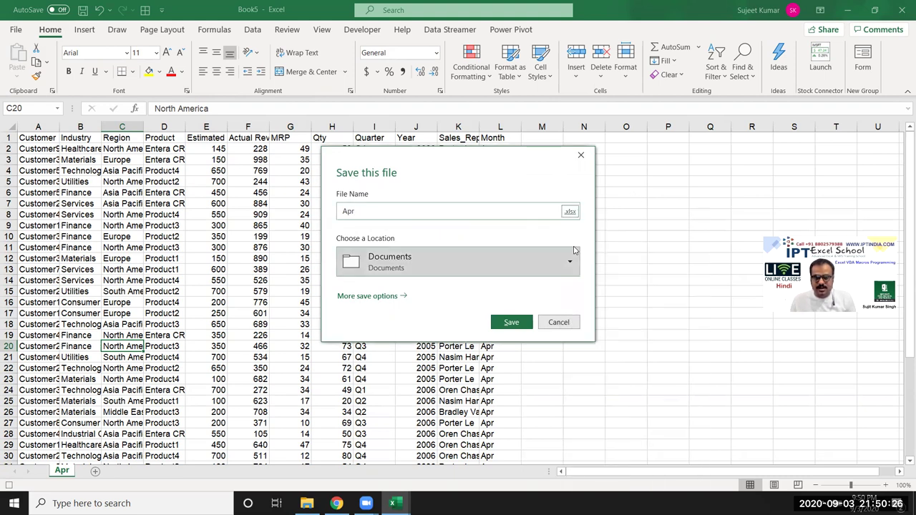
left_click(513, 323)
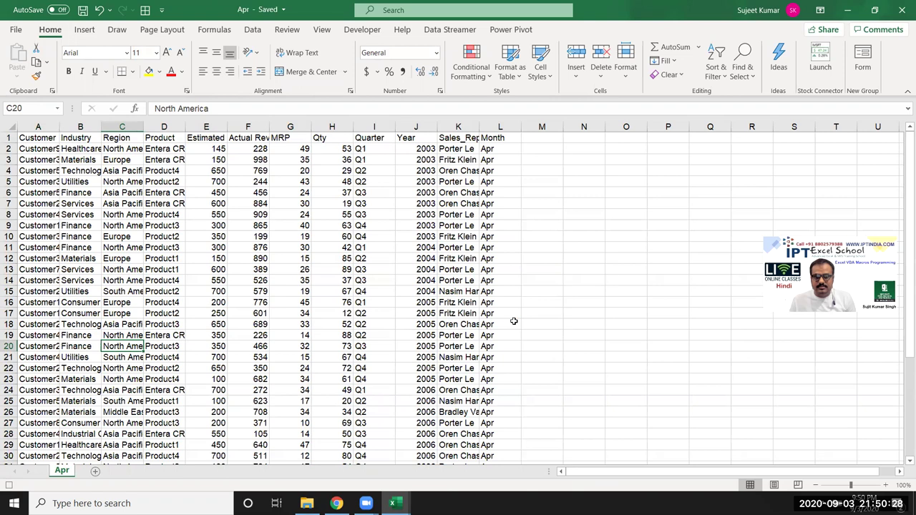
left_click(902, 10)
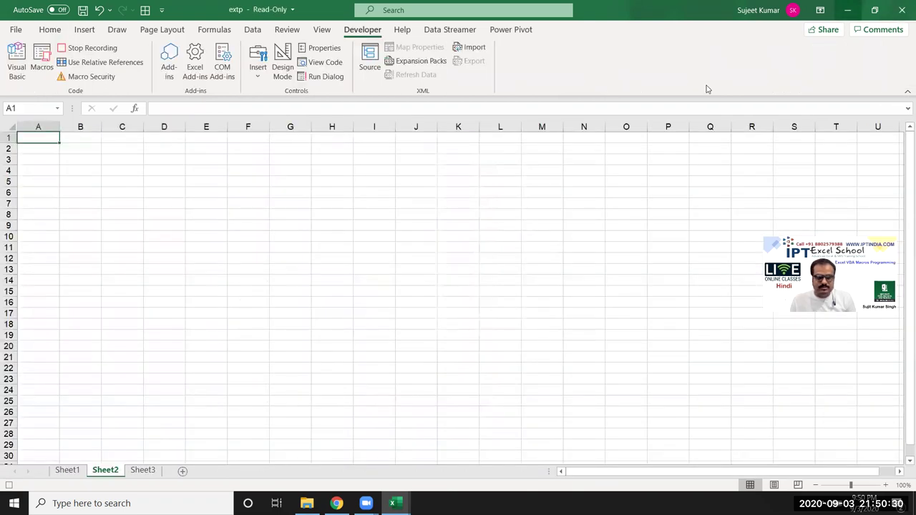
Return to Sheet1, reset the selection to cell A1, and stop the macro recorder.
left_click(68, 470)
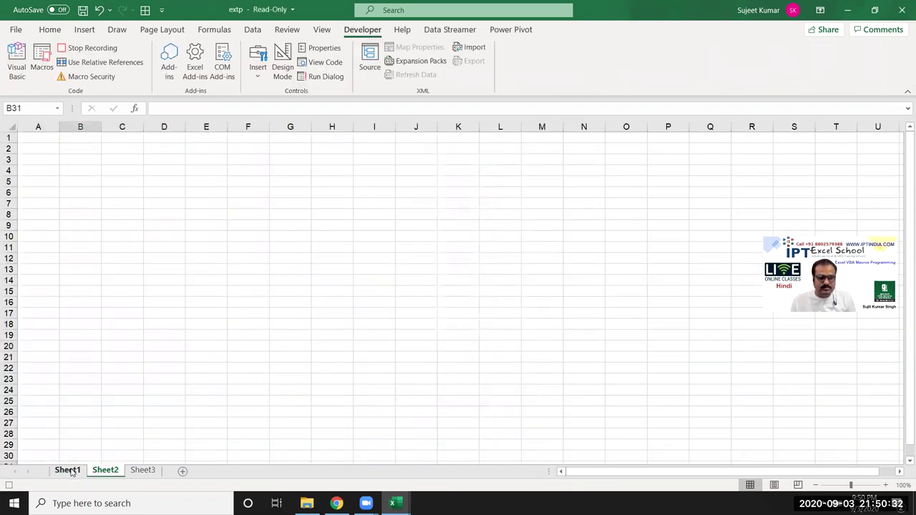
scroll(135, 329, "up", 10)
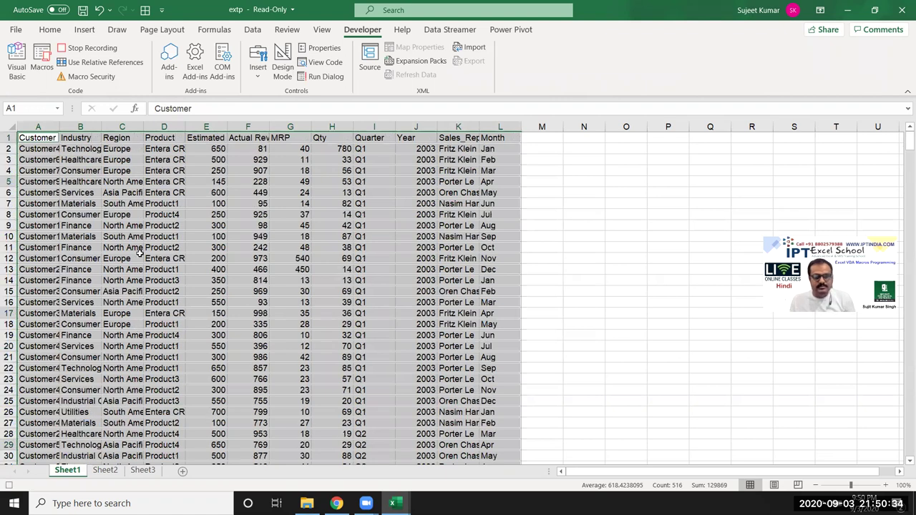
left_click(41, 140)
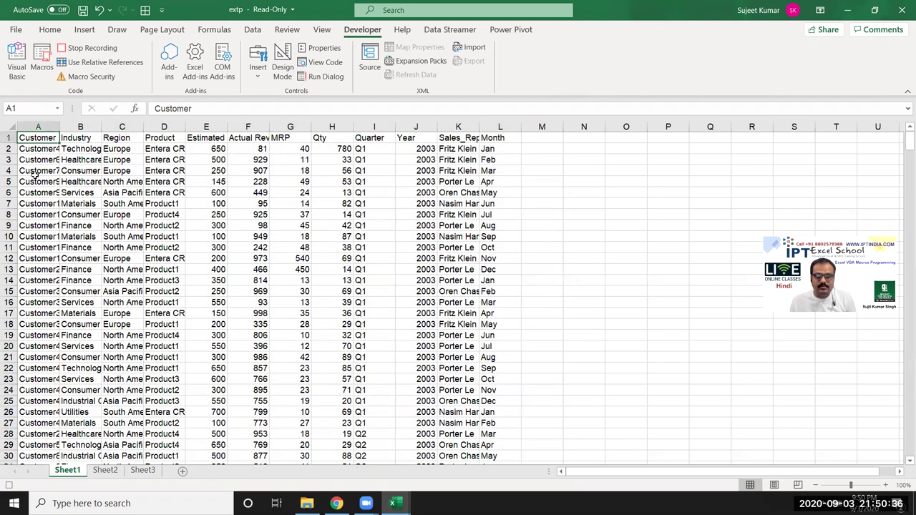
left_click(8, 485)
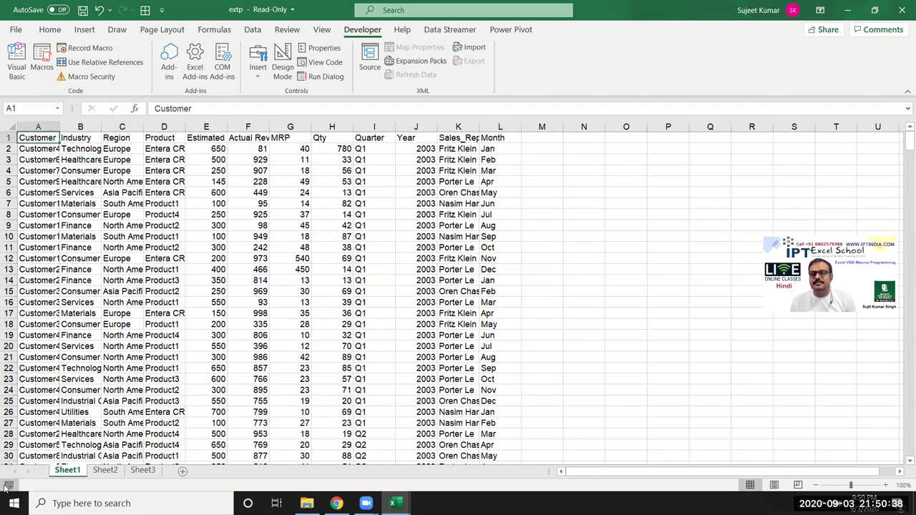
Open the recorded Macro4 from the Developer Macros list for editing.
left_click(43, 71)
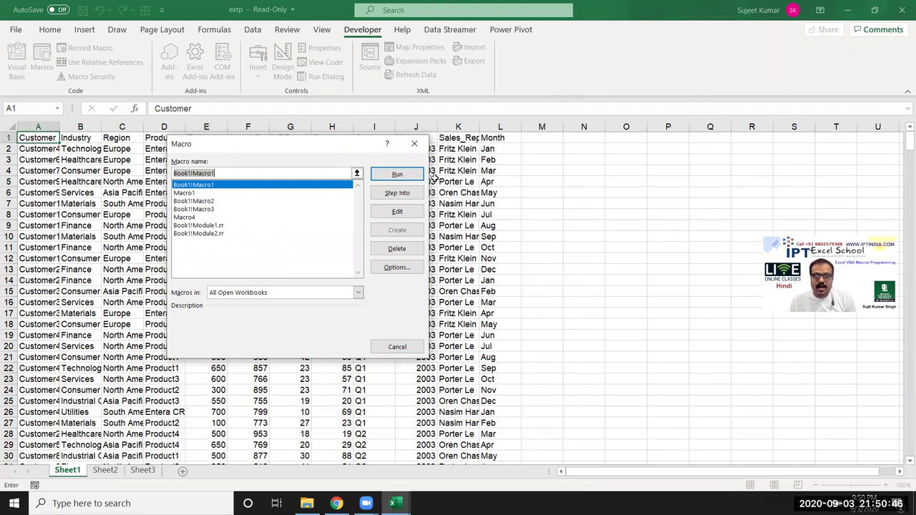
left_click(237, 195)
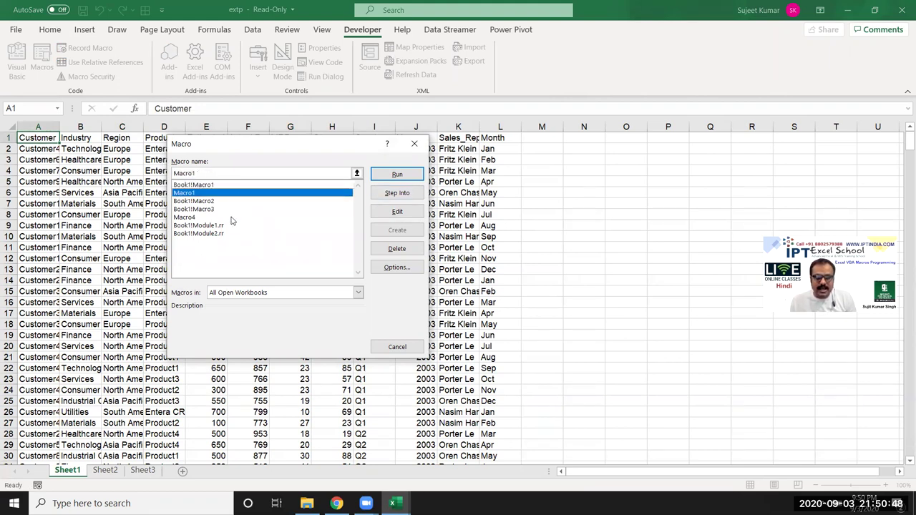
left_click(233, 217)
left_click(398, 212)
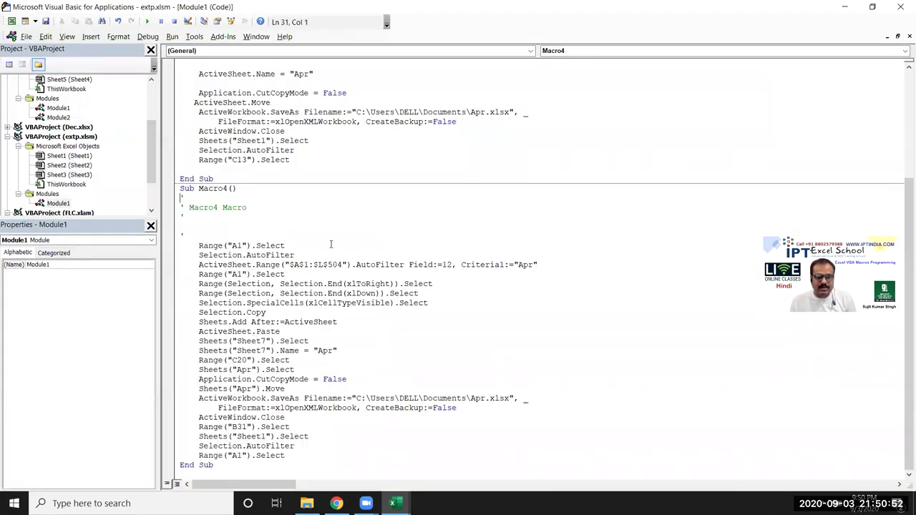
Delete the Selection.AutoFilter line that follows Range("A1").Select in Macro4.
left_click_drag(299, 250, 272, 257)
left_click(244, 264)
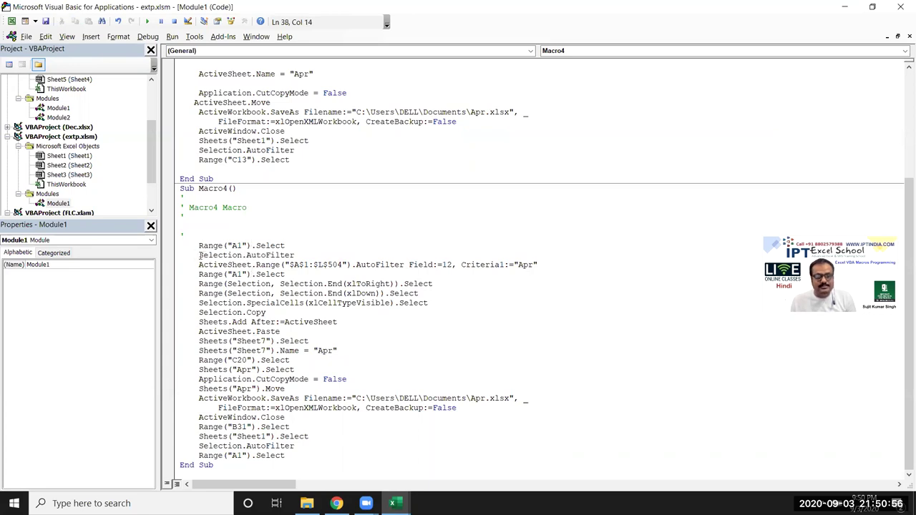
left_click_drag(200, 255, 294, 255)
key("Delete")
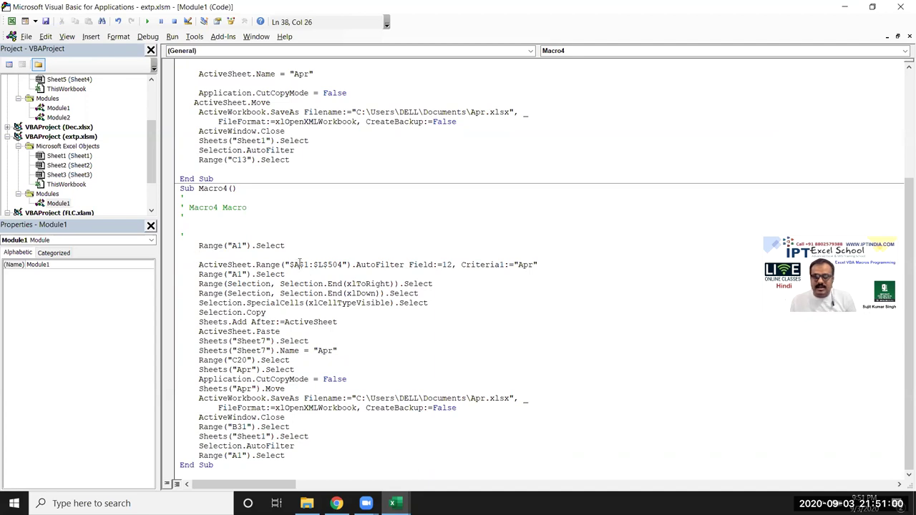
left_click_drag(299, 264, 336, 263)
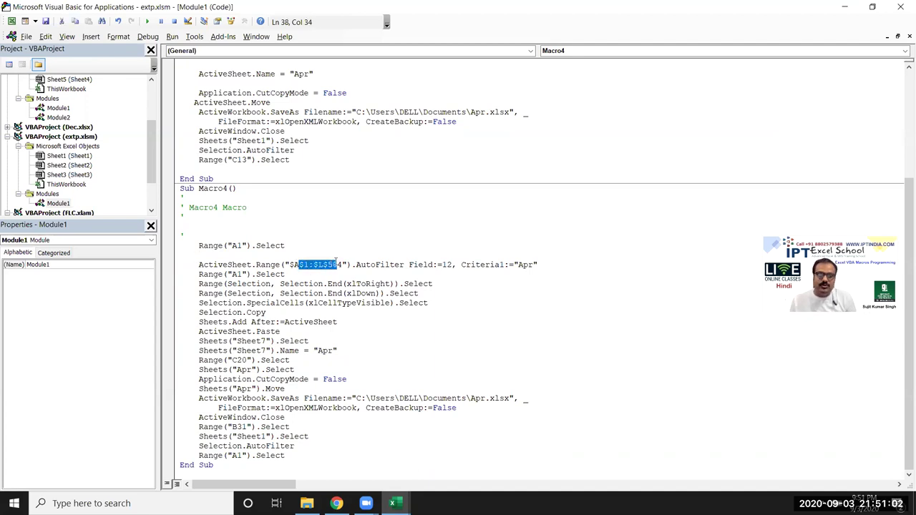
In Excel, toggle the header filter on and off with Ctrl+Shift+L, then return to the code.
key("alt+F11")
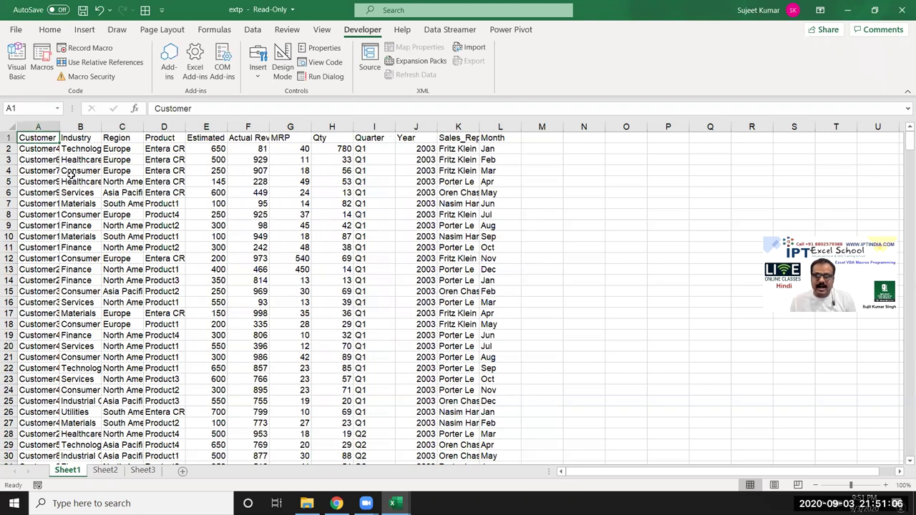
key("ctrl+shift+l")
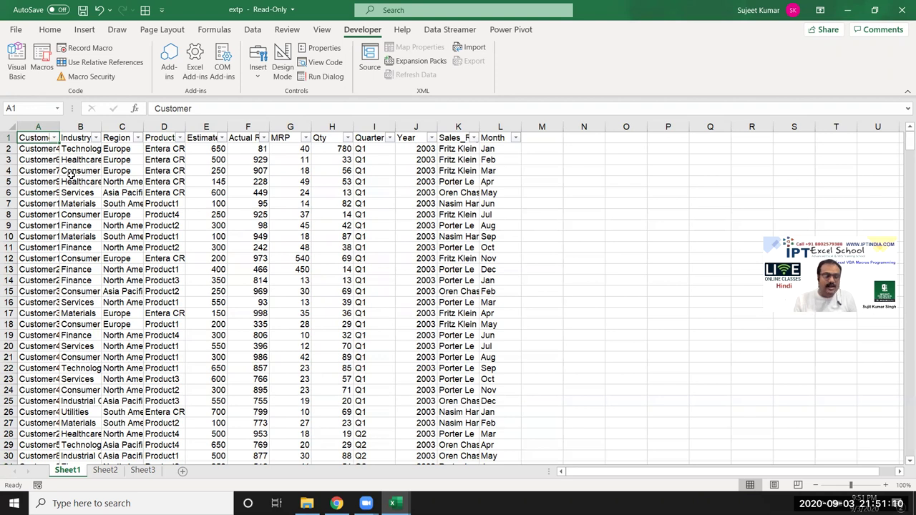
key("ctrl+shift+l")
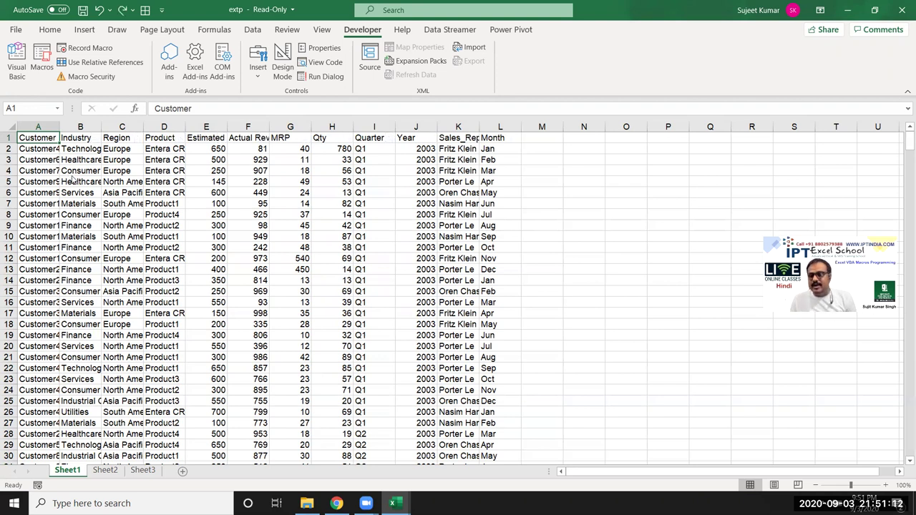
key("alt+F11")
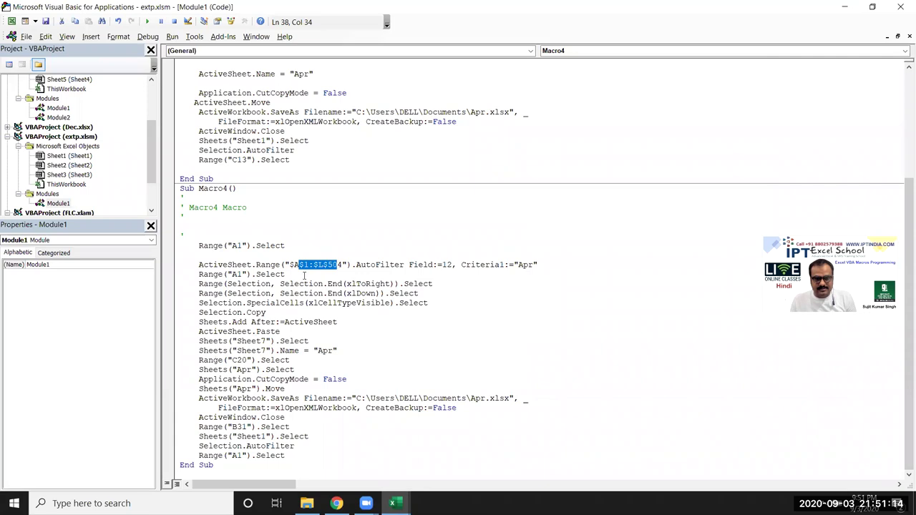
Trim the filter range address and delete the Sheets("Sheet7").Select line.
left_click(308, 274)
key("Delete")
key("Delete")
key("Delete")
key("Delete")
key("Delete")
key("Delete")
key("Delete")
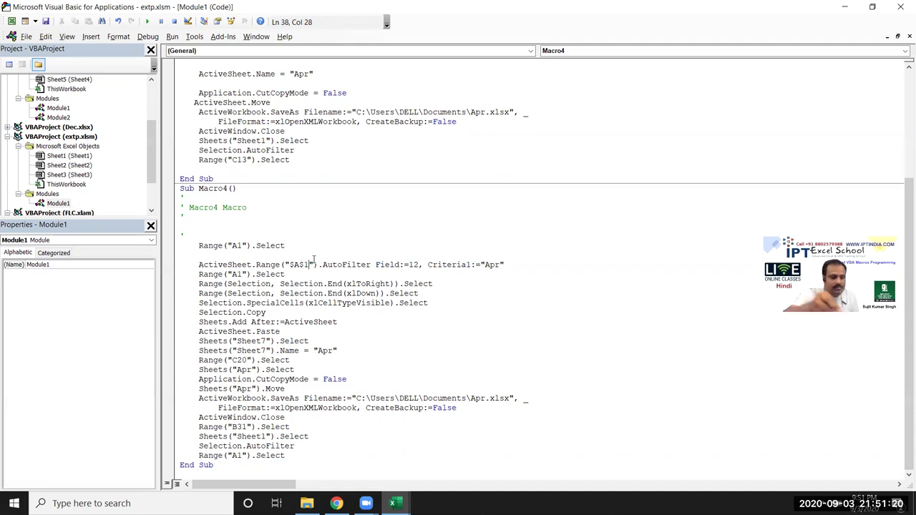
left_click(398, 293)
left_click(238, 283)
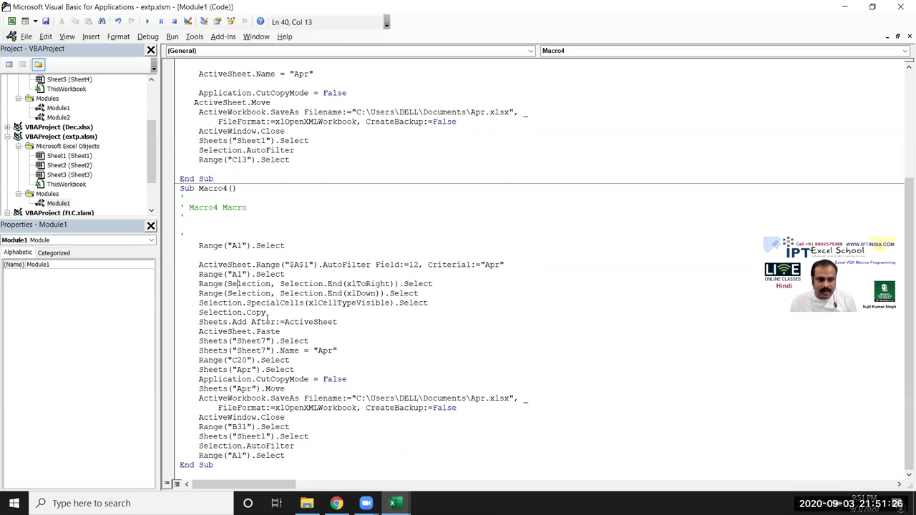
left_click_drag(314, 341, 195, 341)
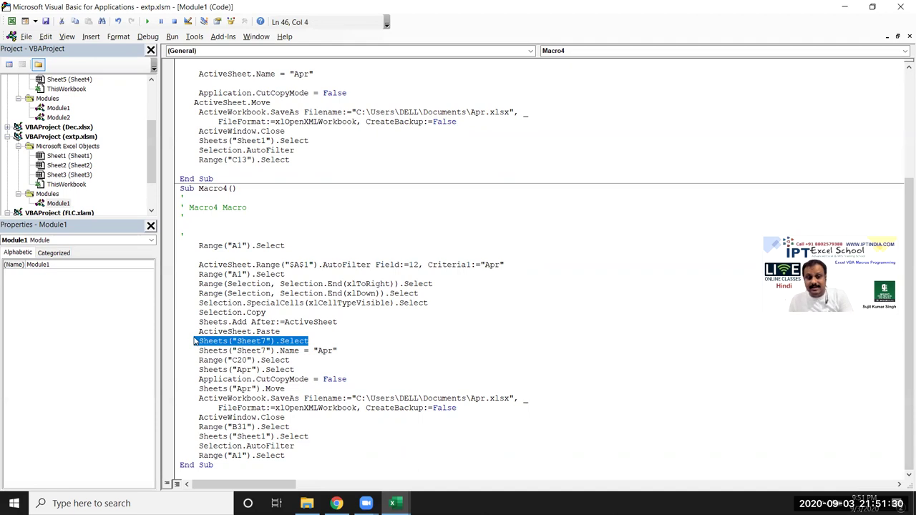
key("Delete")
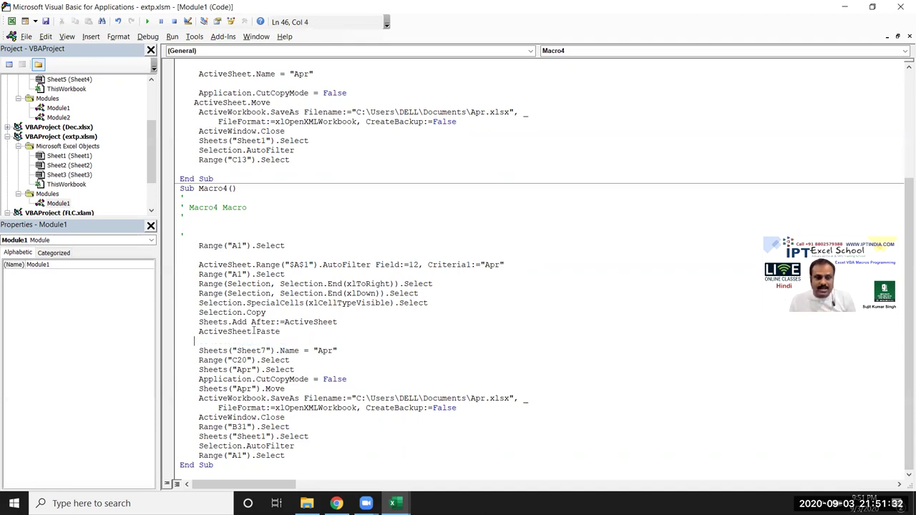
Replace Sheets("Sheet7") with ActiveSheet in the rename line.
left_click_drag(198, 322, 250, 322)
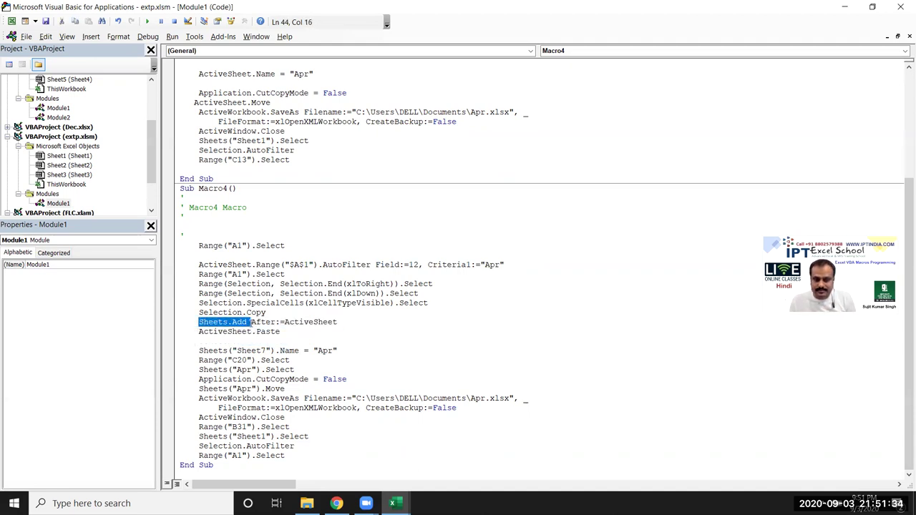
double_click(242, 331)
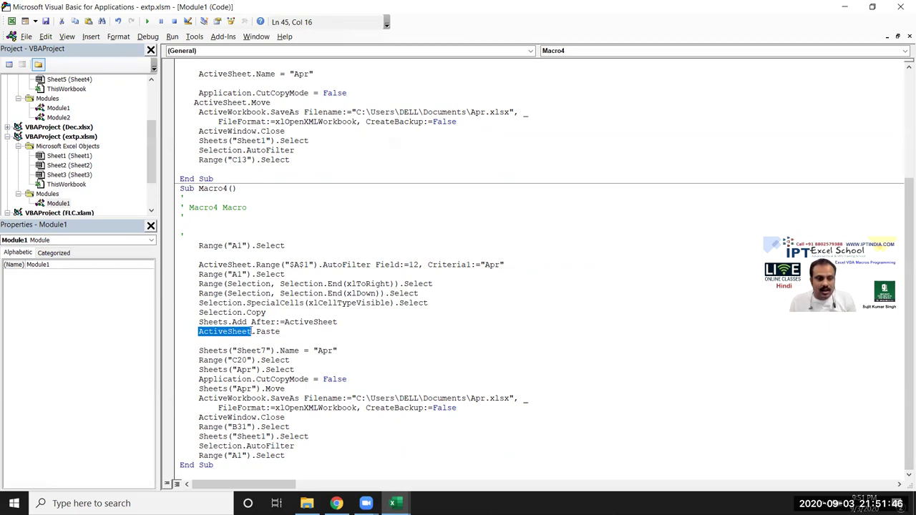
left_click(246, 332)
key("shift+Left")
key("shift+Left")
key("shift+Left")
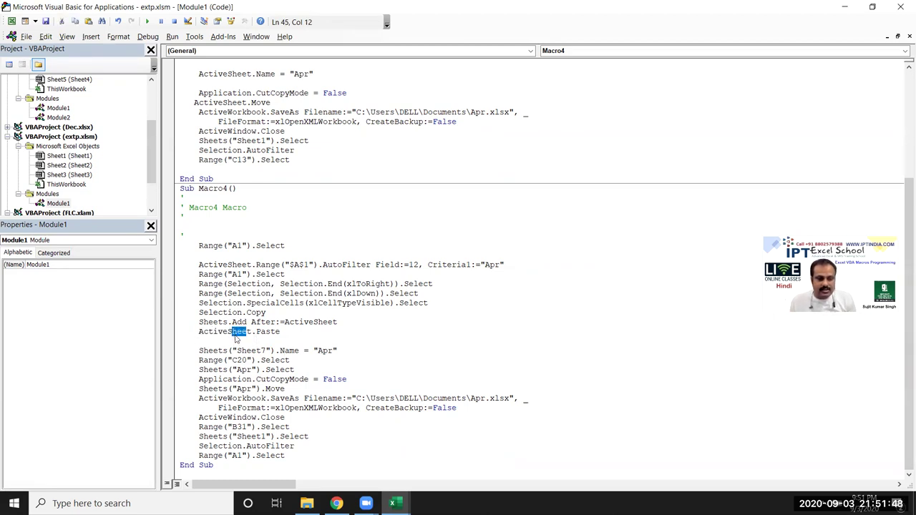
double_click(222, 333)
key("ctrl+c")
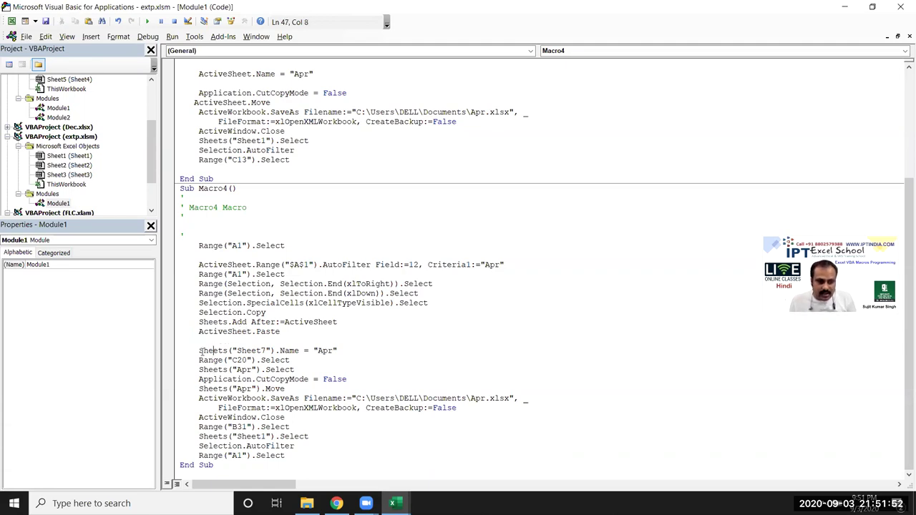
left_click_drag(198, 351, 274, 350)
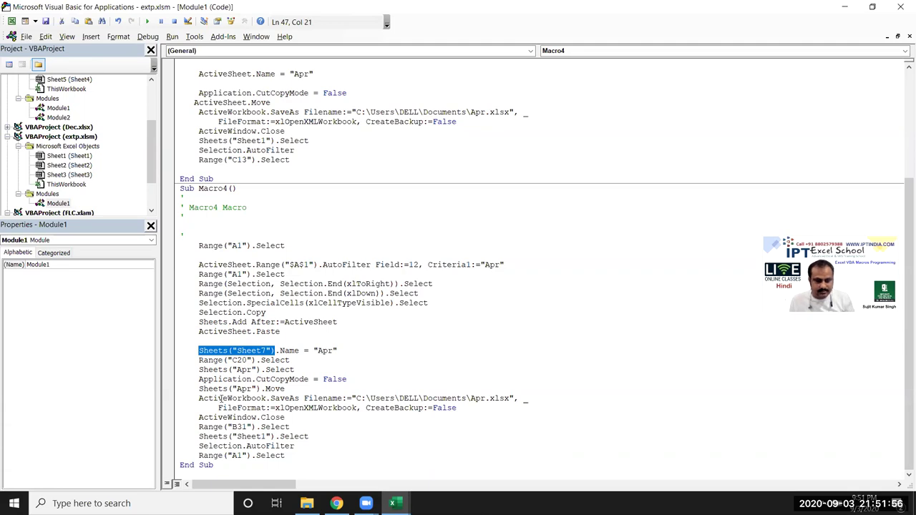
key("ctrl+v")
Delete the Sheets("Apr").Select line and change Sheets("Apr").Move to ActiveSheet.Move.
left_click(259, 369)
left_click_drag(259, 369, 226, 379)
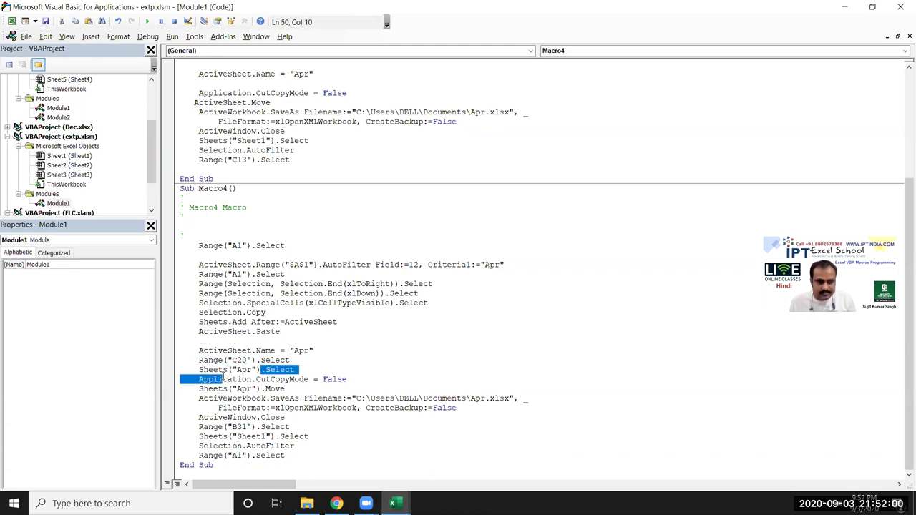
left_click(306, 368)
left_click_drag(306, 368, 199, 371)
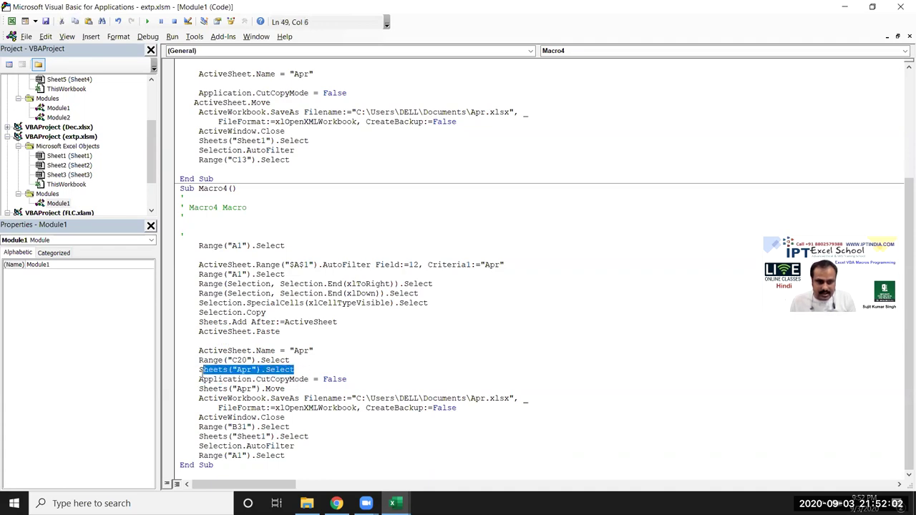
key("Delete")
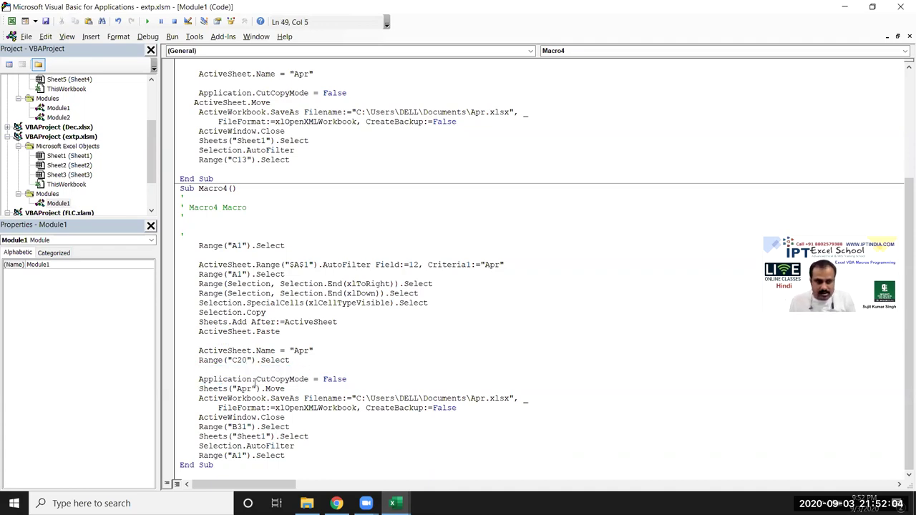
left_click_drag(259, 388, 199, 388)
type("ActiveSheet")
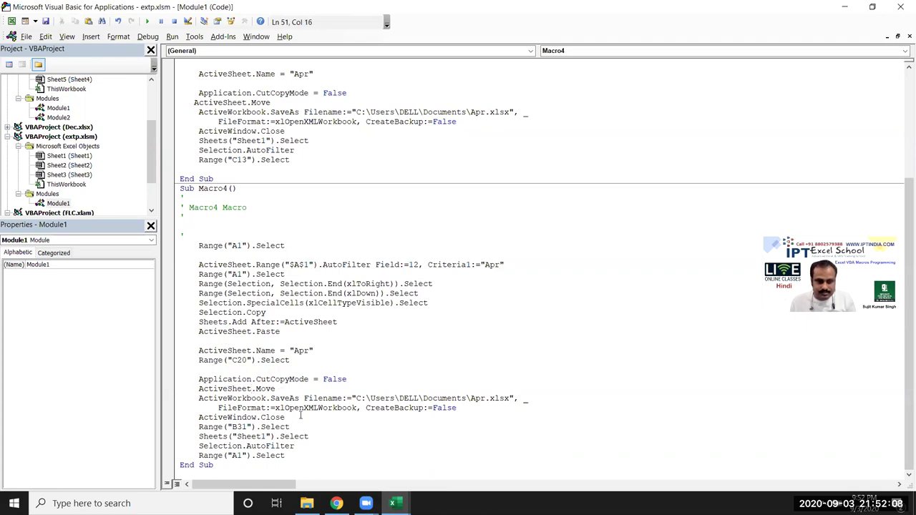
Delete the Range("B31").Select line after ActiveWindow.Close.
left_click(353, 424)
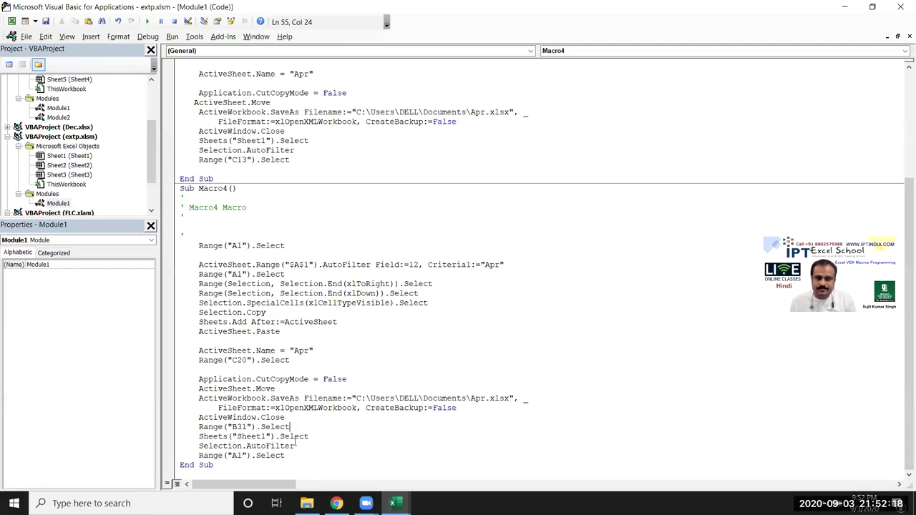
left_click_drag(298, 427, 169, 430)
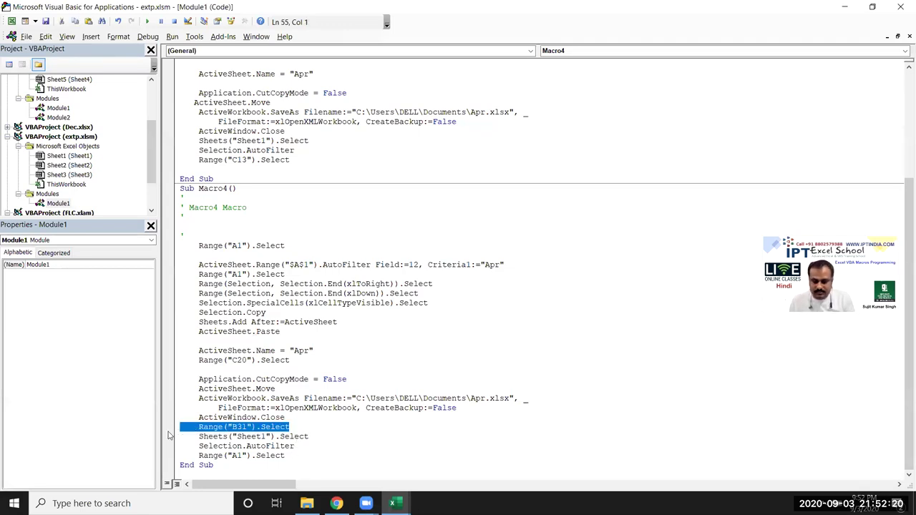
key("Delete")
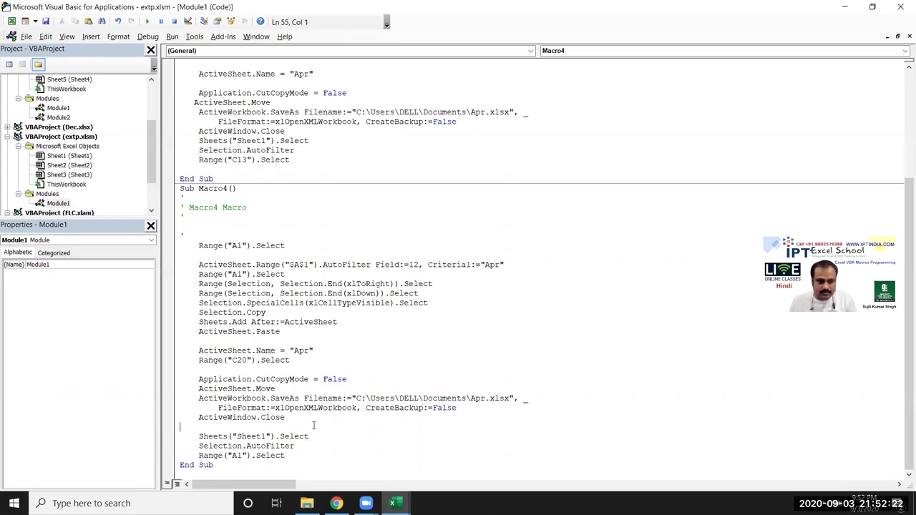
left_click(296, 446)
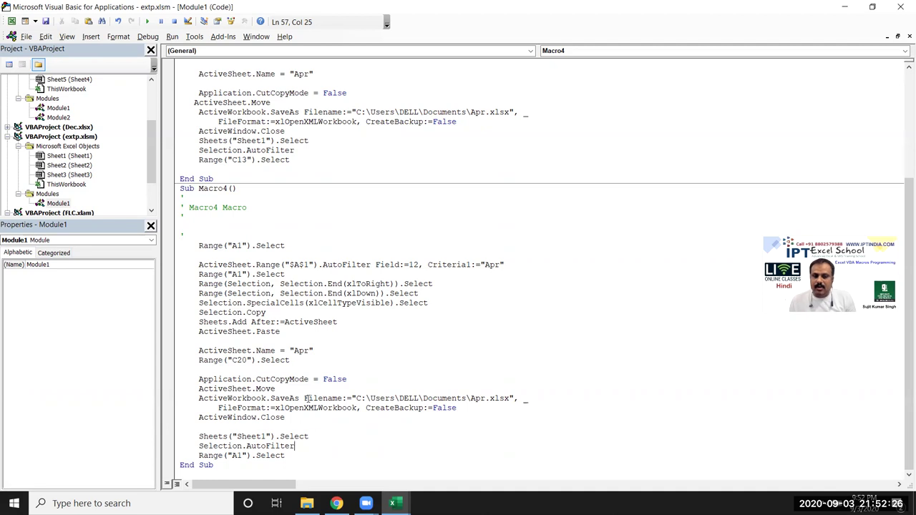
double_click(305, 350)
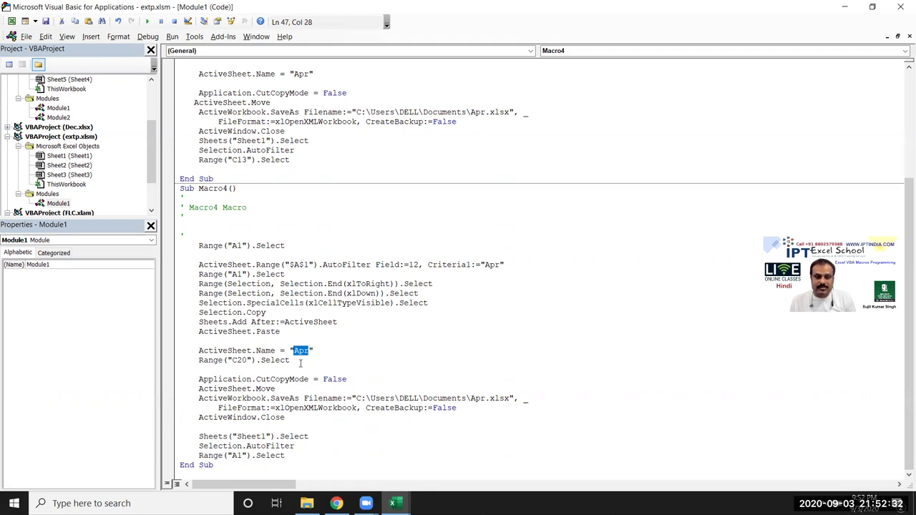
left_click(199, 245)
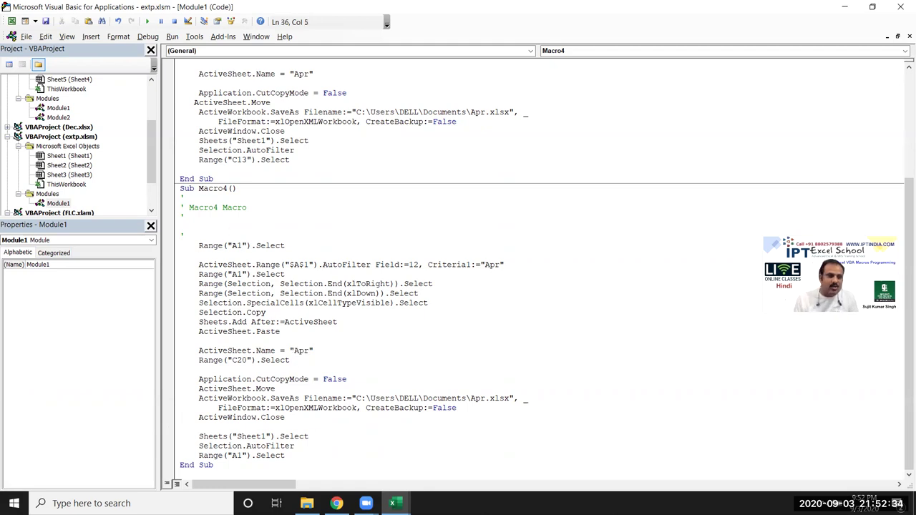
Add m = InputBox("Please Enter Month") at the top of Macro4.
key("Return")
key("Return")
key("Up")
key("Up")
type("m=inpu")
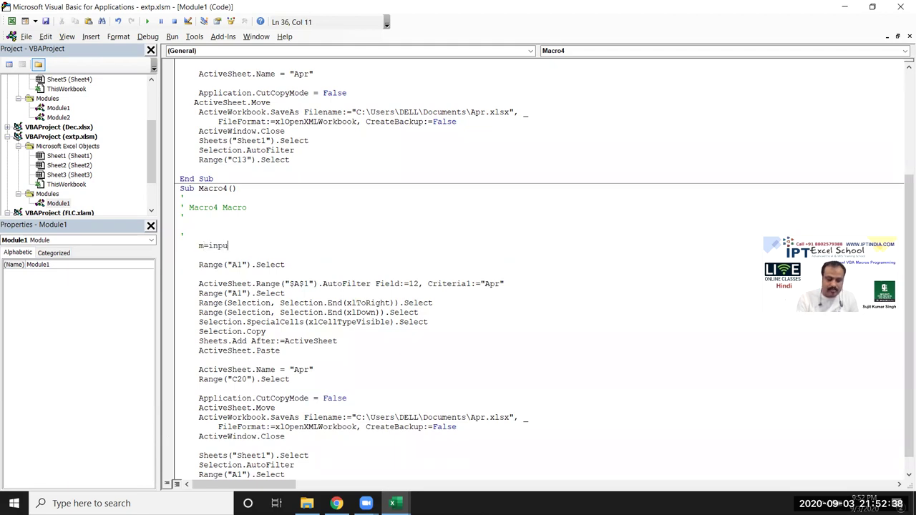
type("tbox(\"Please Enter Month\")")
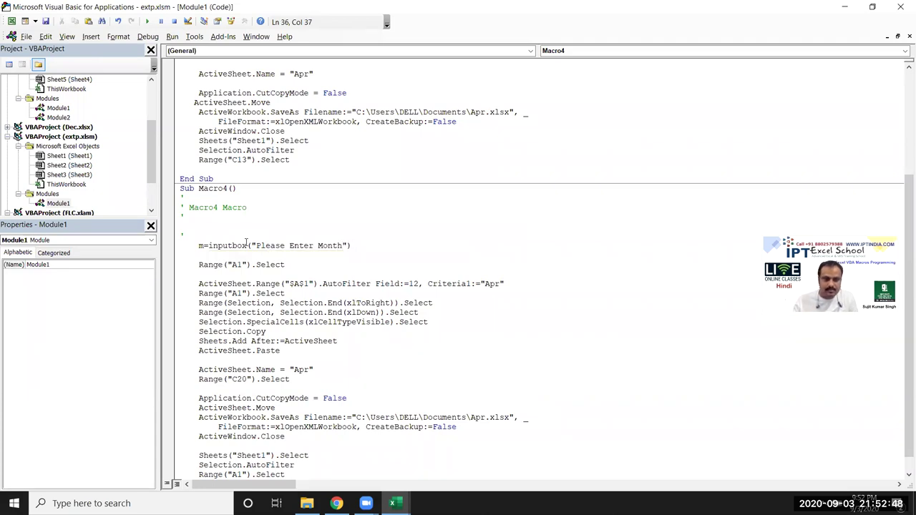
left_click(303, 303)
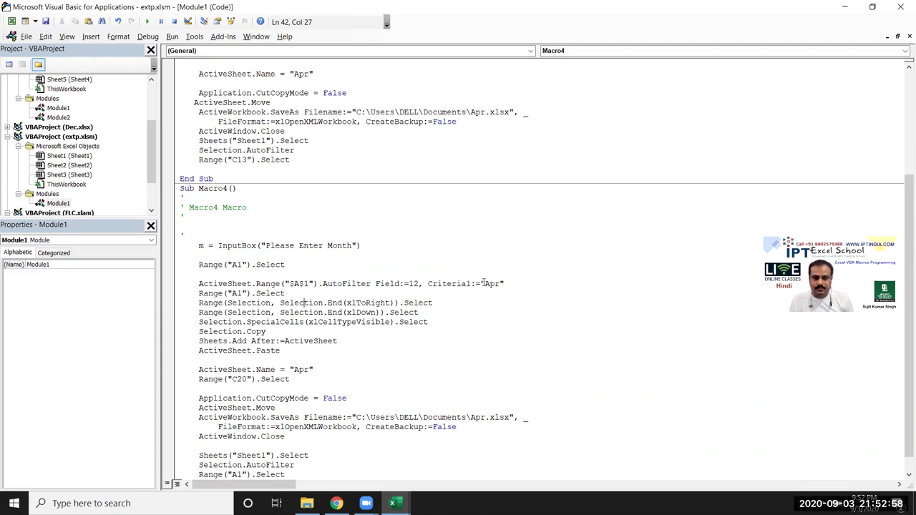
Replace the hard-coded "Apr" with m in the Criteria1 filter and ActiveSheet.Name lines.
left_click_drag(483, 283, 504, 283)
key("BackSpace")
key("BackSpace")
type("m")
key("Down")
key("Down")
key("Down")
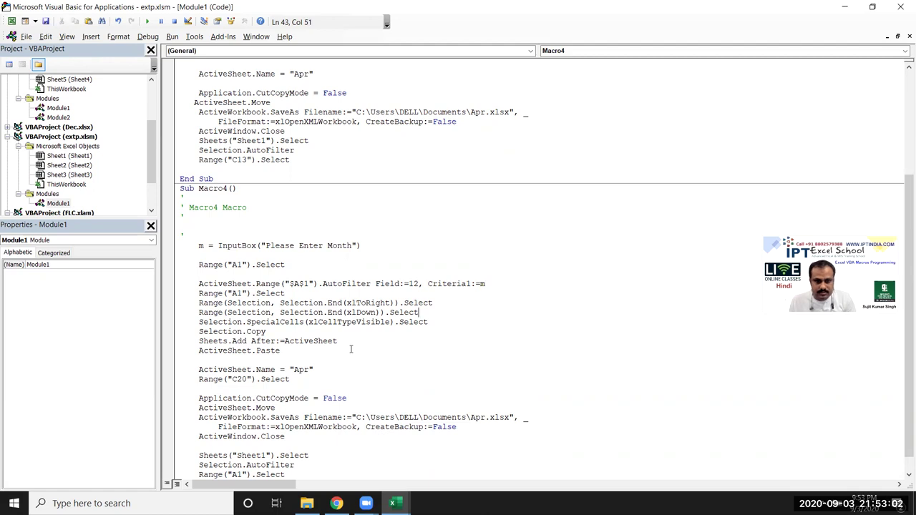
left_click_drag(315, 369, 289, 369)
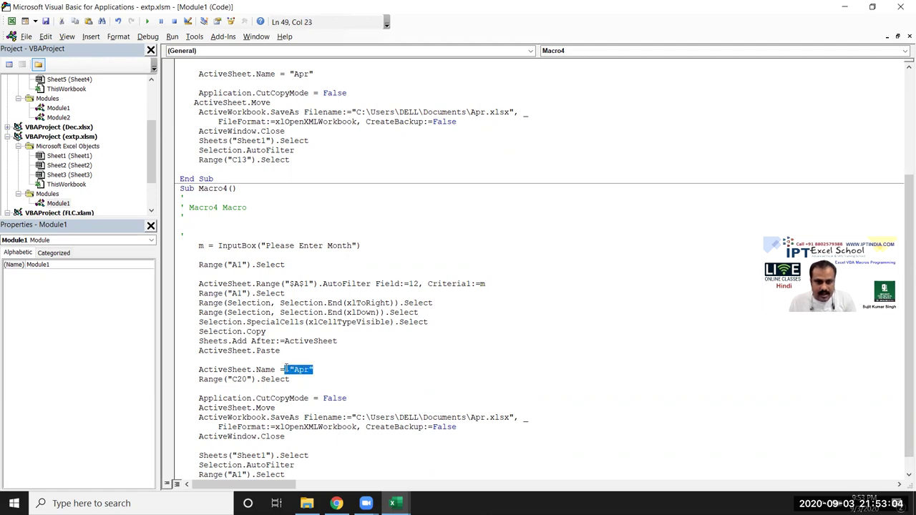
type("m")
left_click(395, 364)
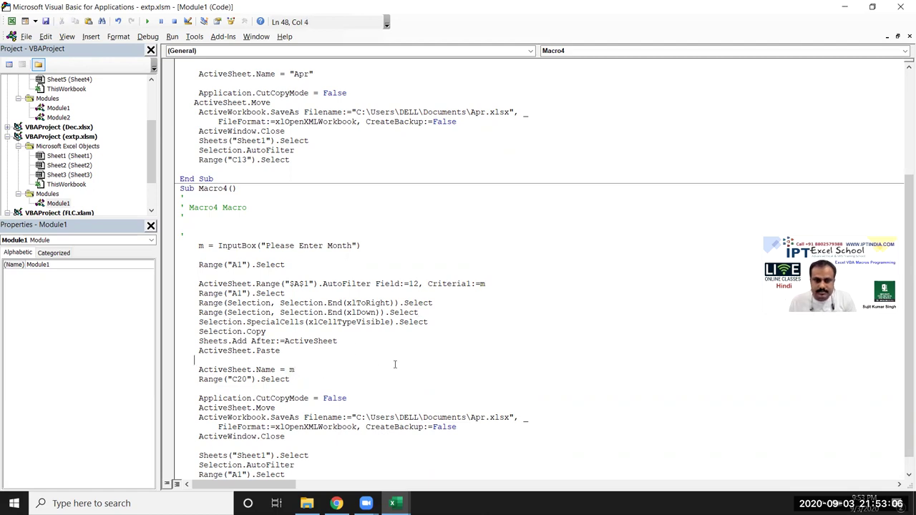
Build the SaveAs file name from m instead of Apr, as " & m & ".xlsx.
left_click(471, 418)
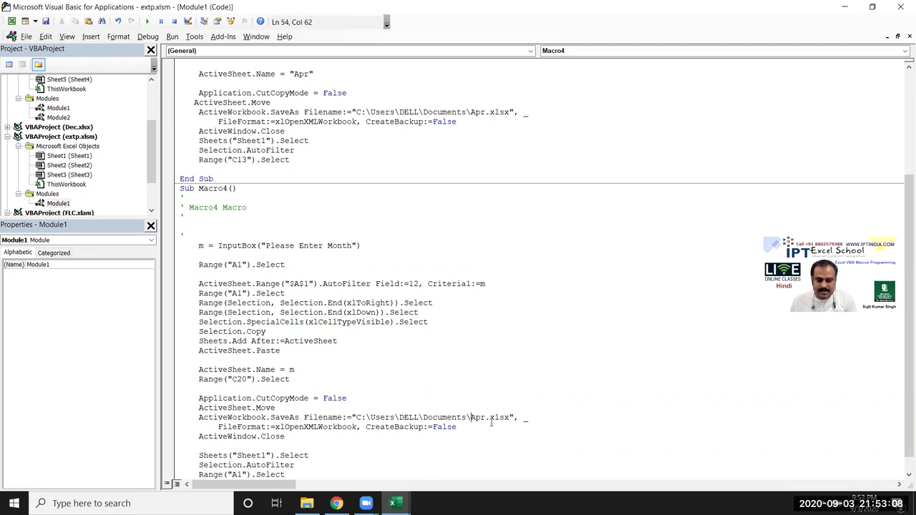
type("\" &")
key("Delete")
key("Delete")
key("Delete")
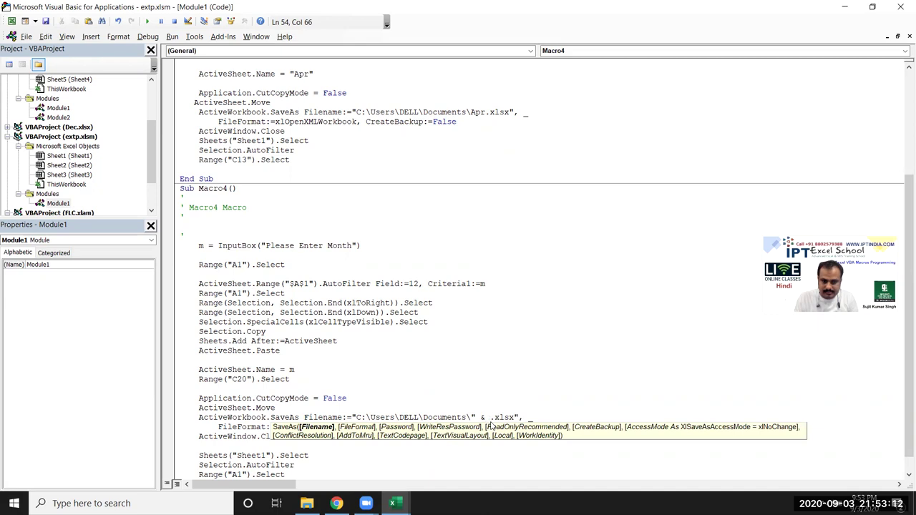
type("m & ")
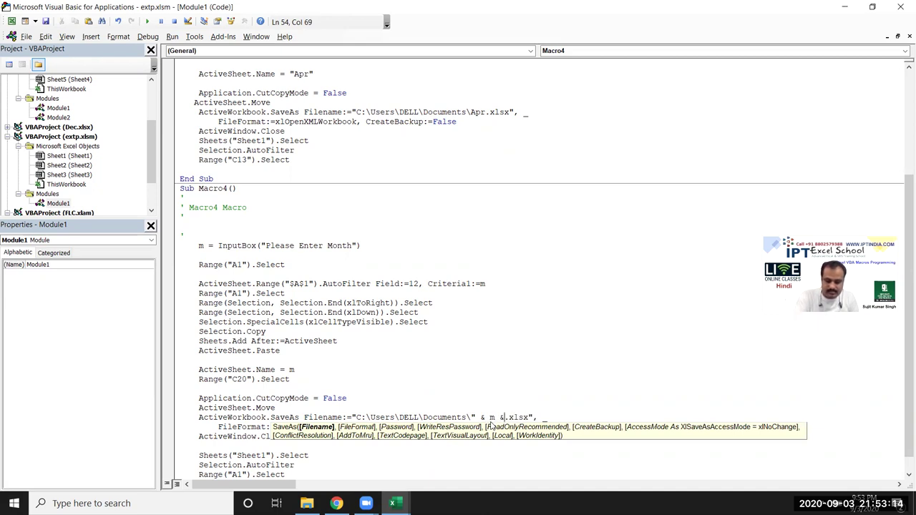
type("\"")
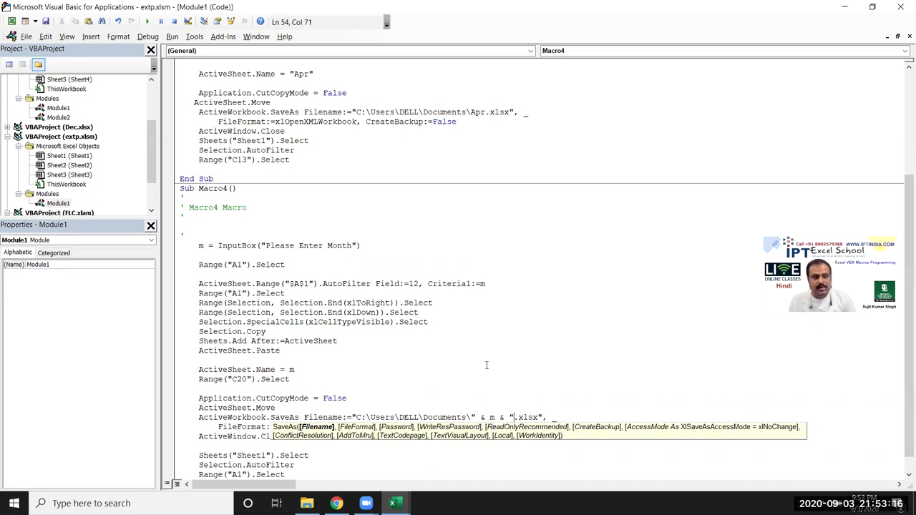
left_click(488, 353)
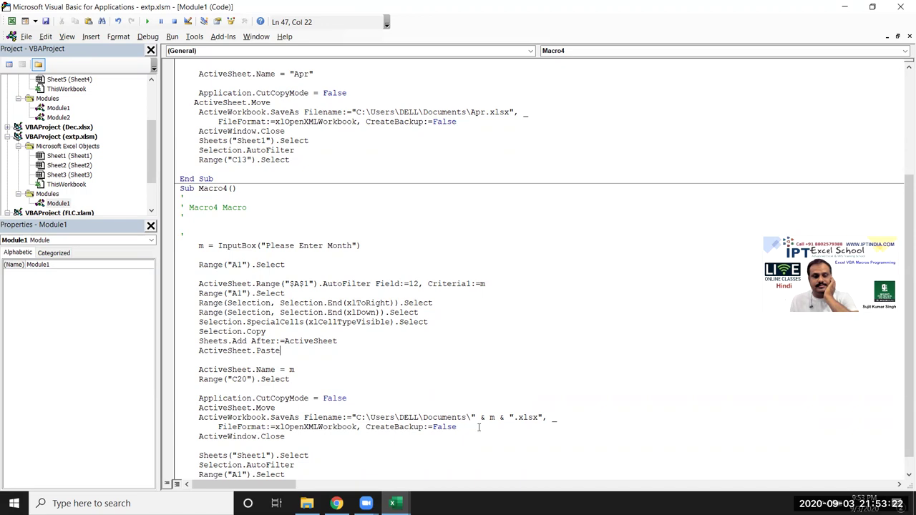
Review how m drives Macro4's InputBox, sheet Name and SaveAs lines, then go back to Excel.
scroll(479, 427, "down", 1)
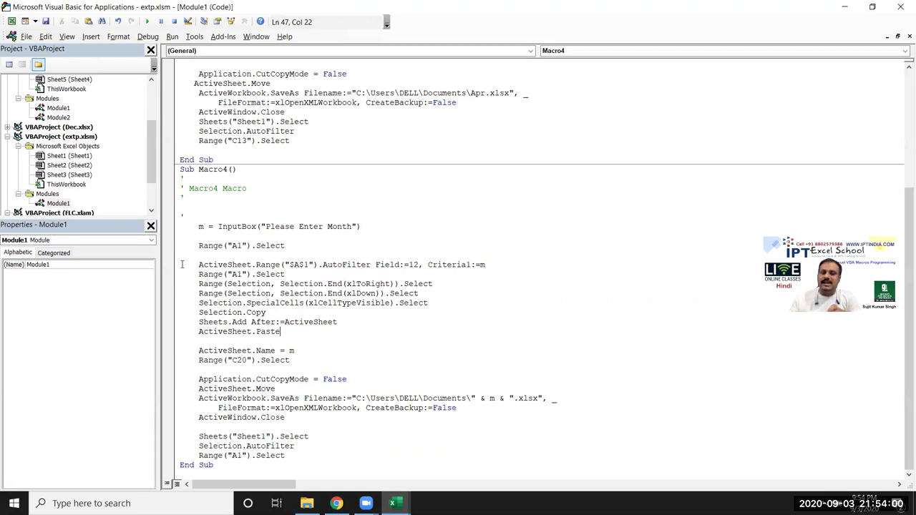
double_click(201, 227)
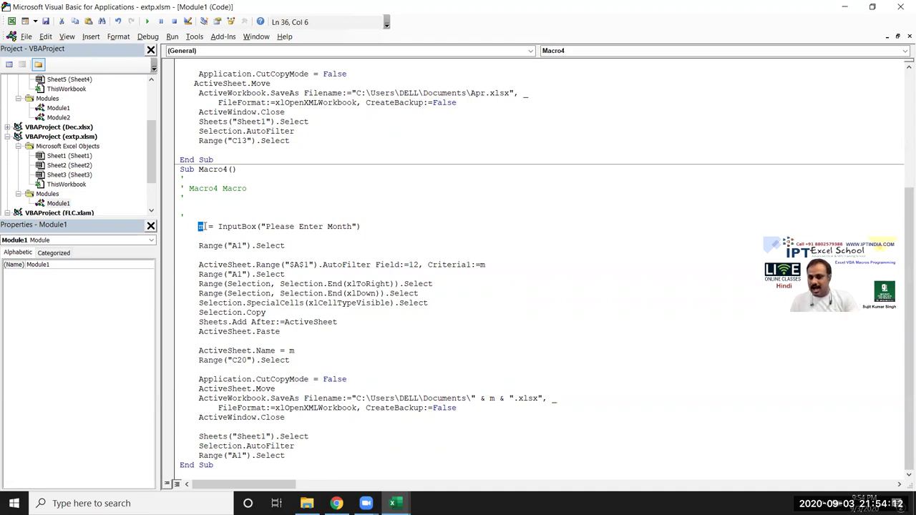
left_click(483, 265)
left_click(296, 350)
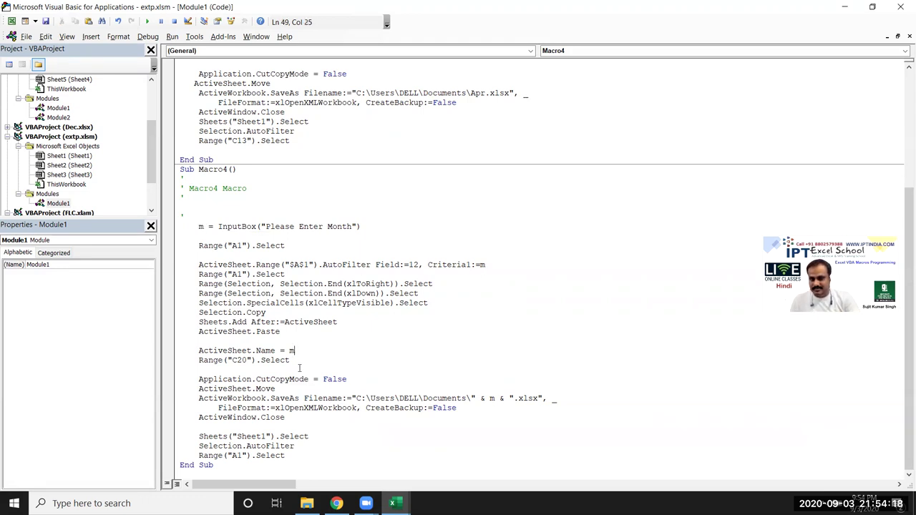
left_click(491, 400)
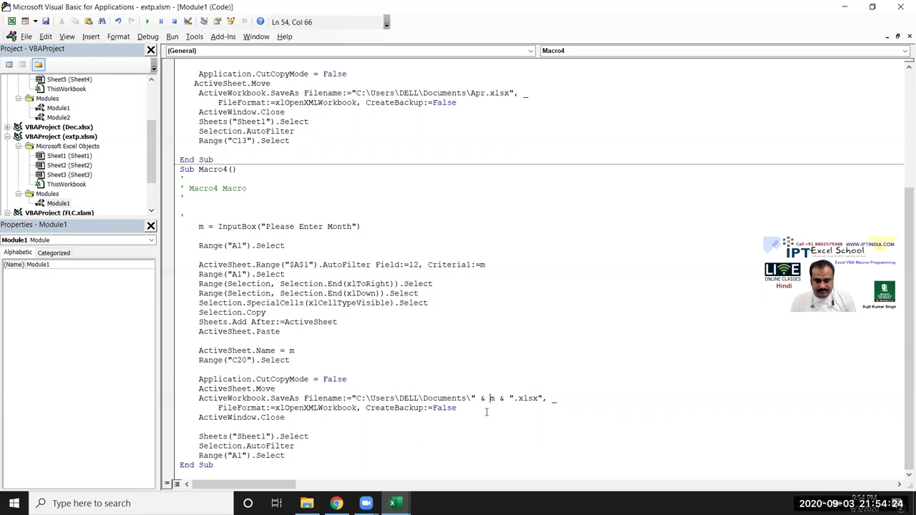
key("alt+F11")
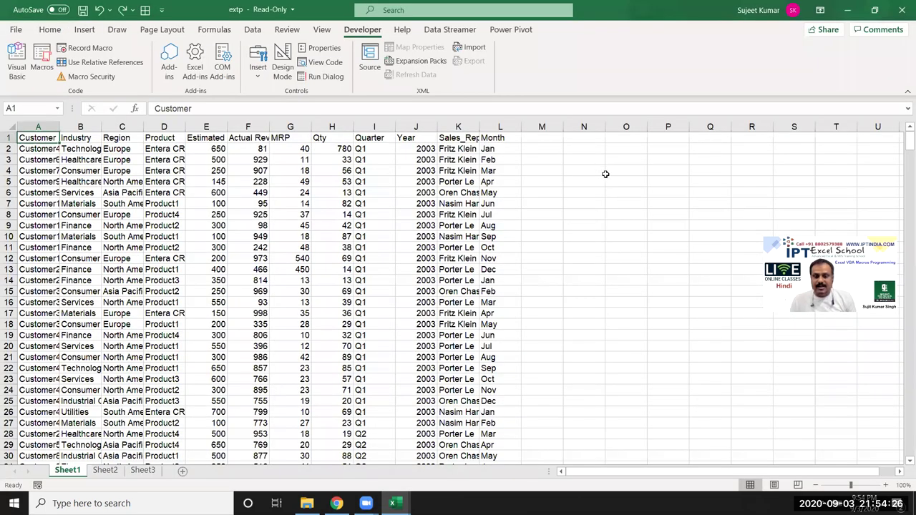
Enter the sample folder path C:\\2020\ in N2, removing the stray quotes.
left_click(603, 149)
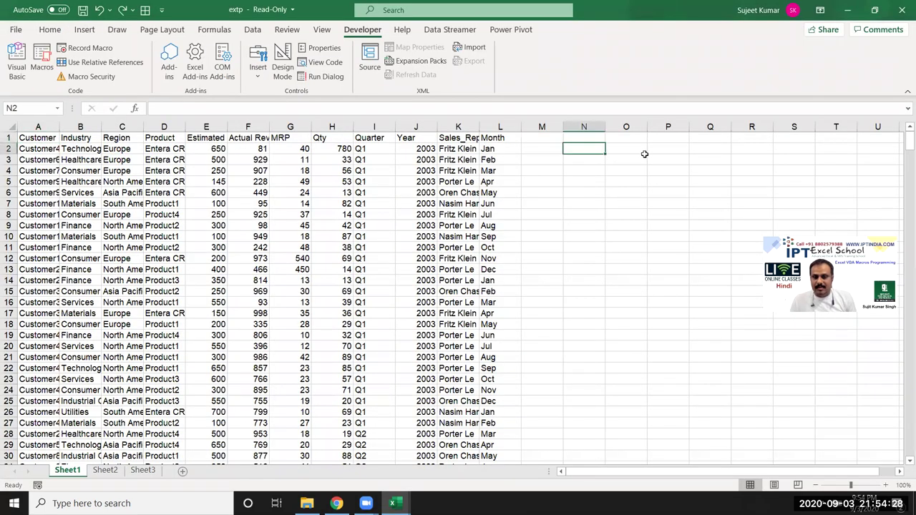
type("\"C")
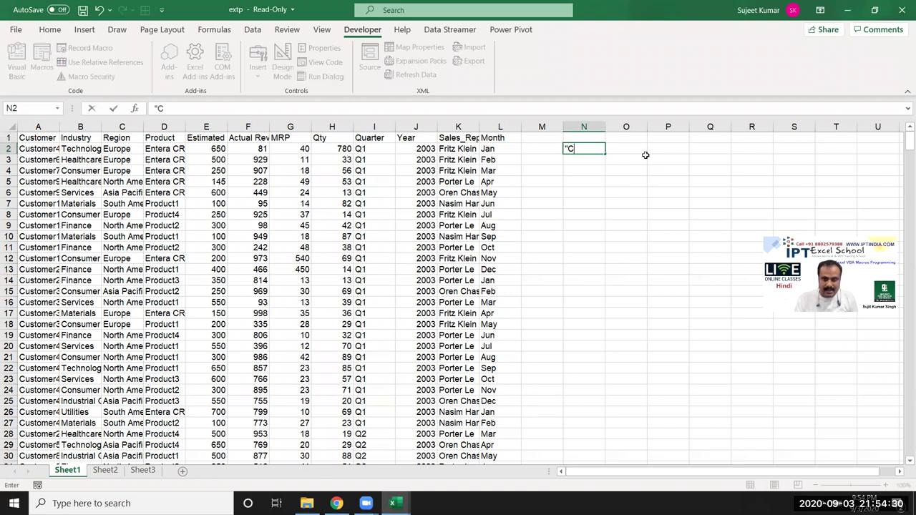
type(":\\\\")
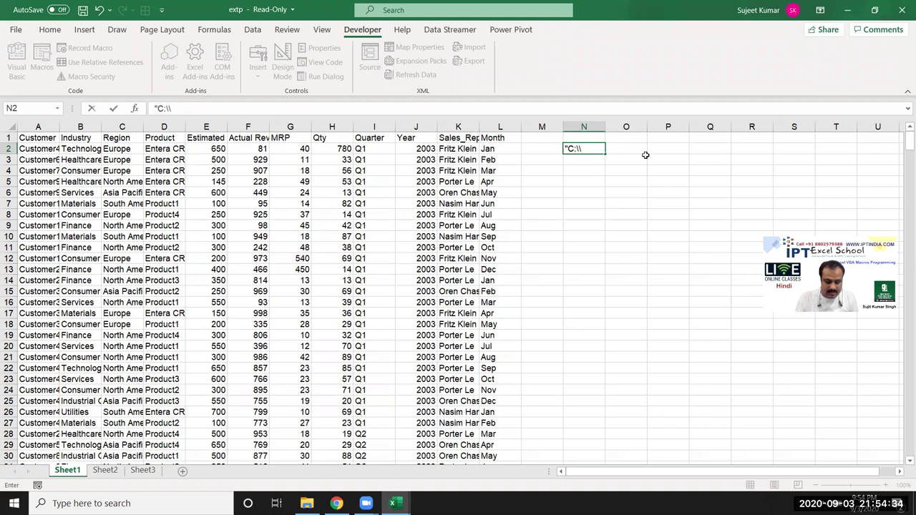
type("2020")
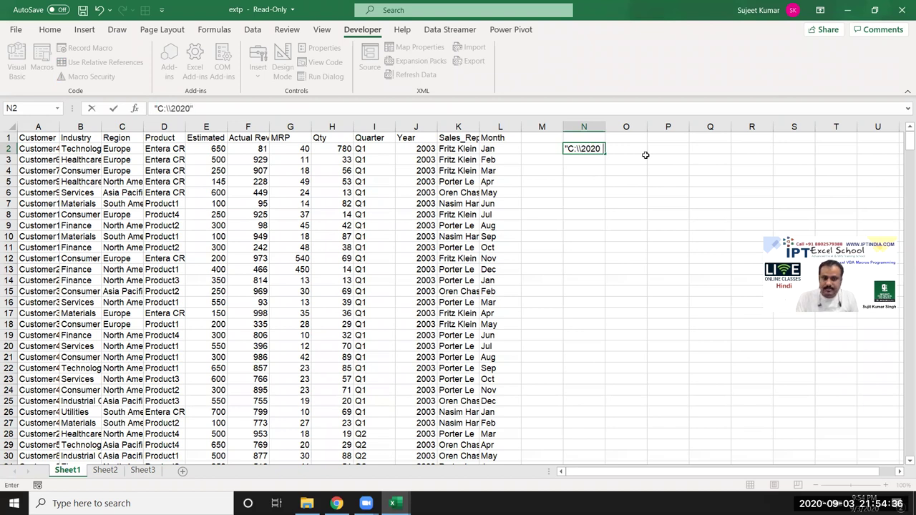
key("Return")
key("Up")
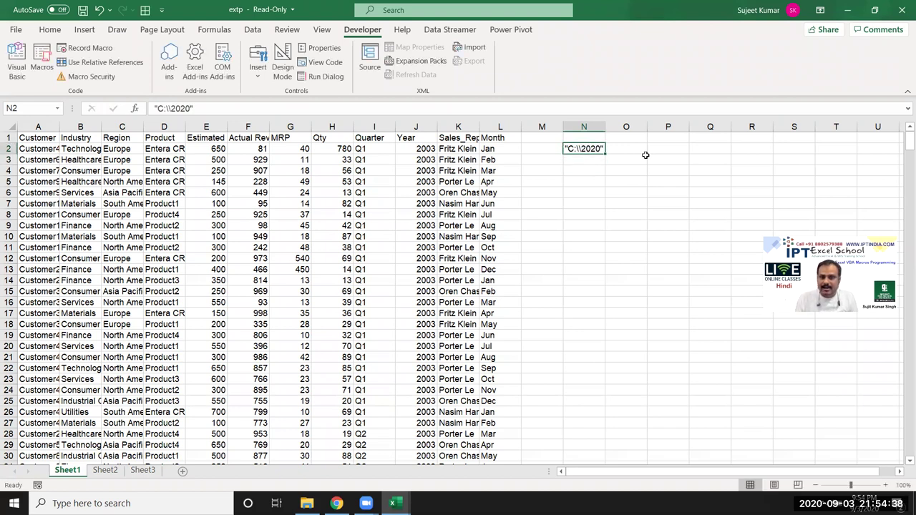
left_click(210, 106)
type("\\")
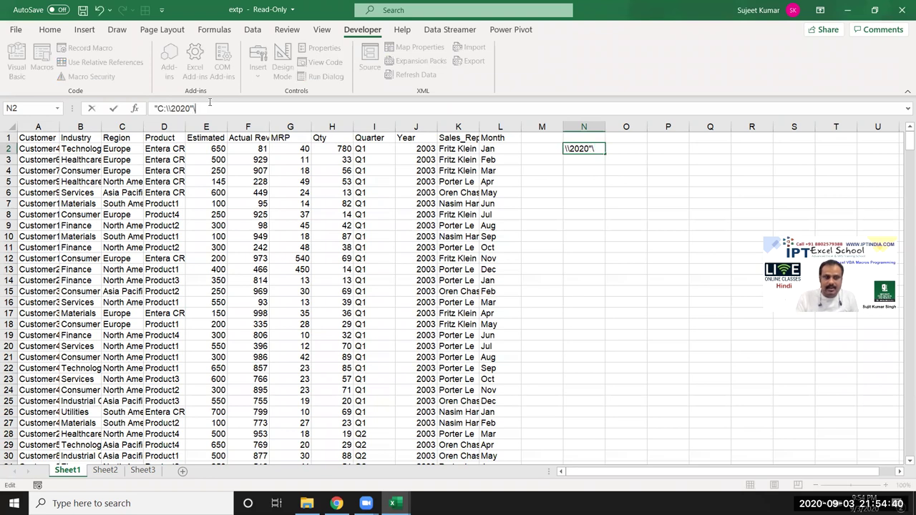
key("BackSpace")
key("BackSpace")
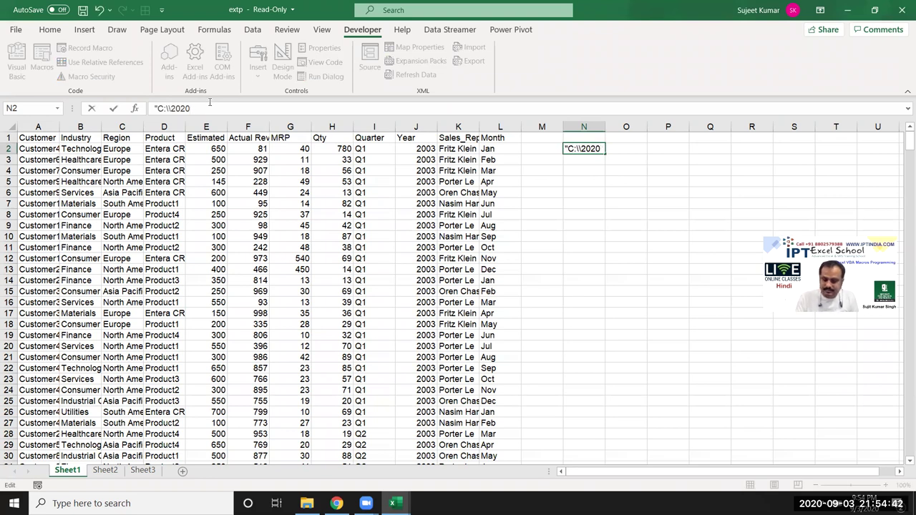
key("Left")
key("Left")
key("Left")
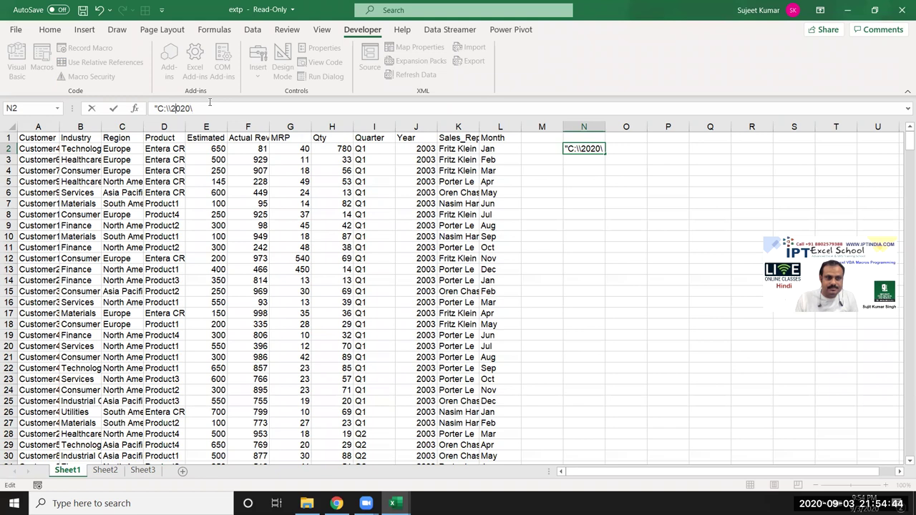
key("Delete")
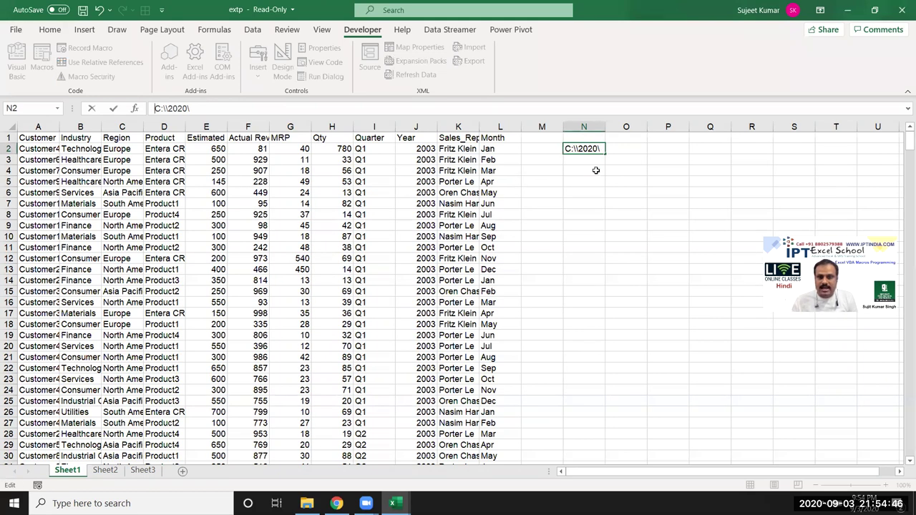
left_click(594, 170)
Enter 123 in O2 and select N2:O2 together.
left_click(631, 151)
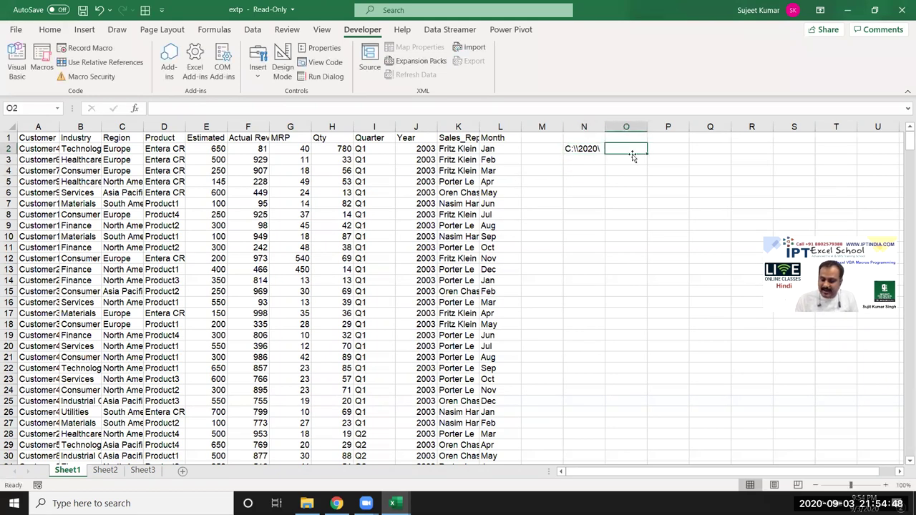
type("123.x")
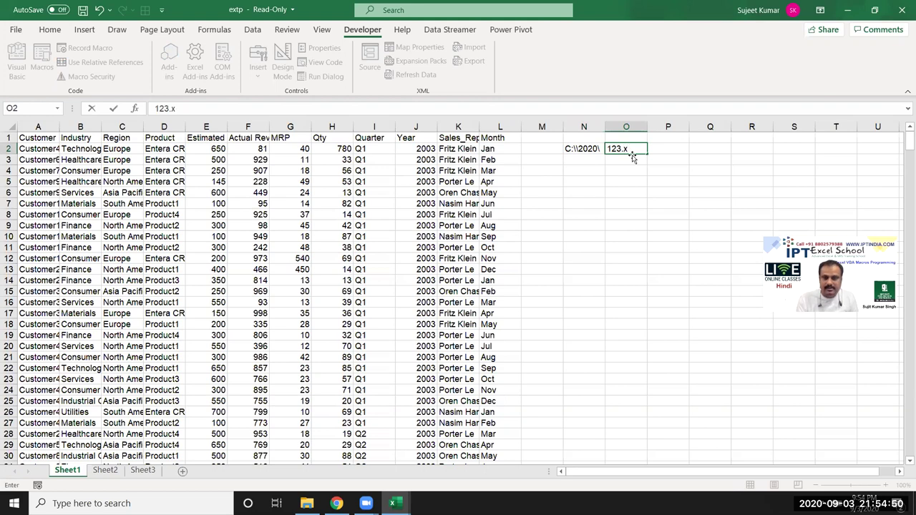
key("Return")
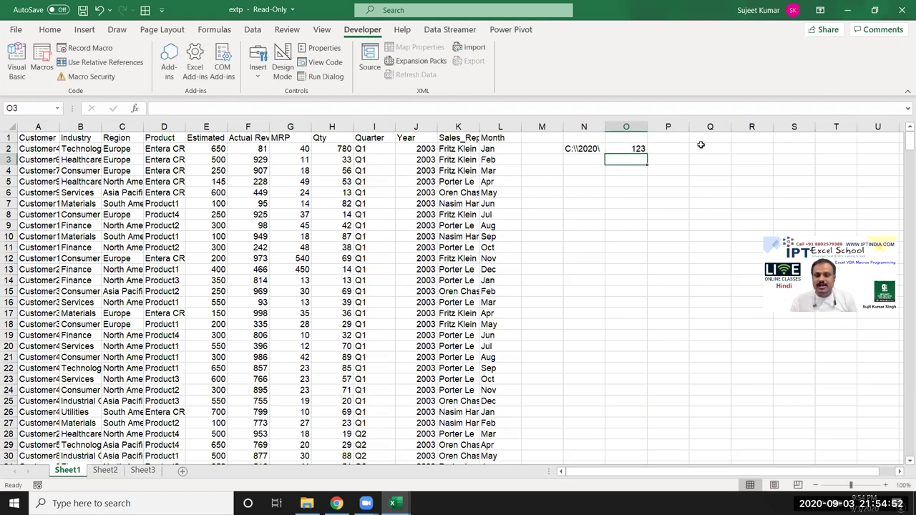
left_click_drag(587, 149, 637, 147)
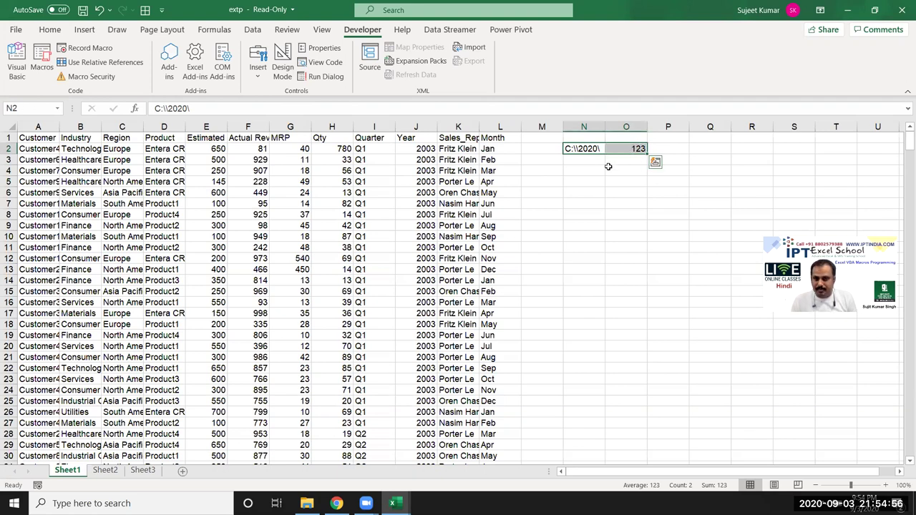
Build the formula =N2&O2&".xlsx" in N4.
left_click(601, 170)
type("=")
key("Up")
type("&")
key("Right")
key("Up")
key("Up")
type("&")
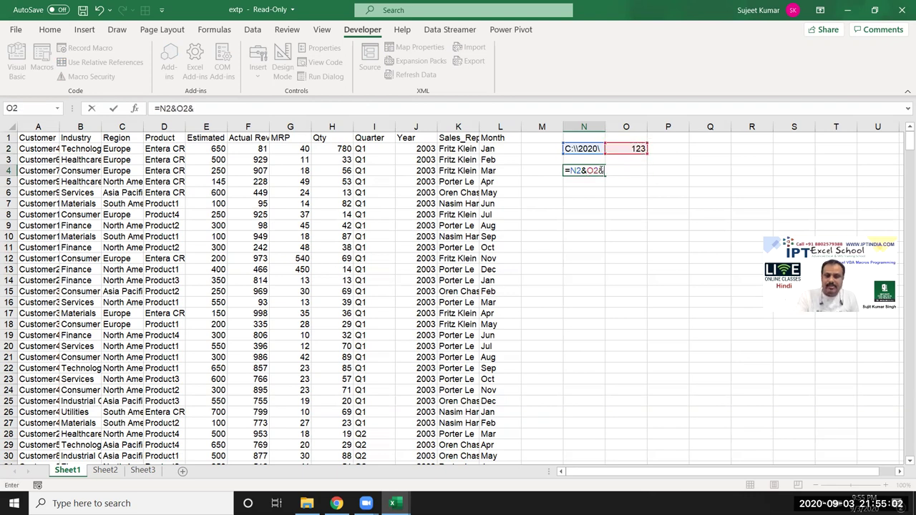
type("\".xlsx")
key("Return")
Change N4 to =N2&"O3"&".xlsx" so it shows C:\\2020\O3.xlsx.
left_click(600, 171)
left_click(584, 216)
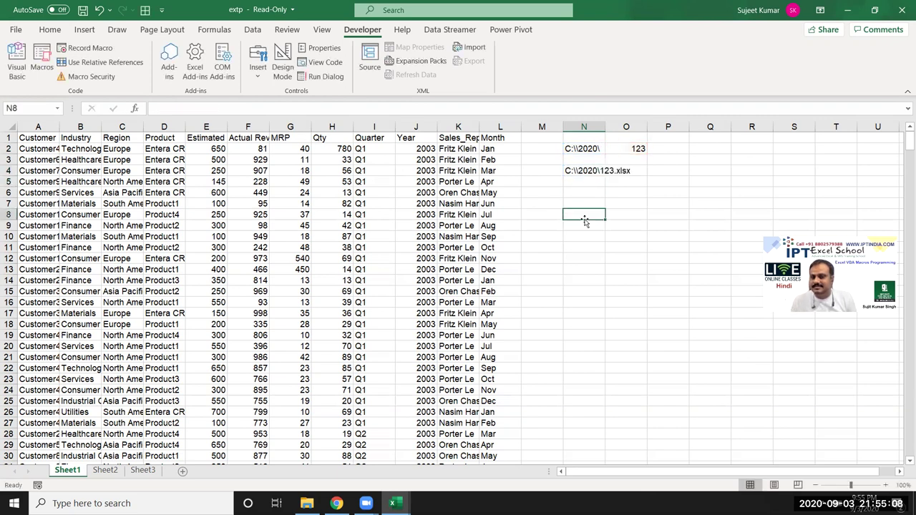
double_click(594, 172)
double_click(592, 171)
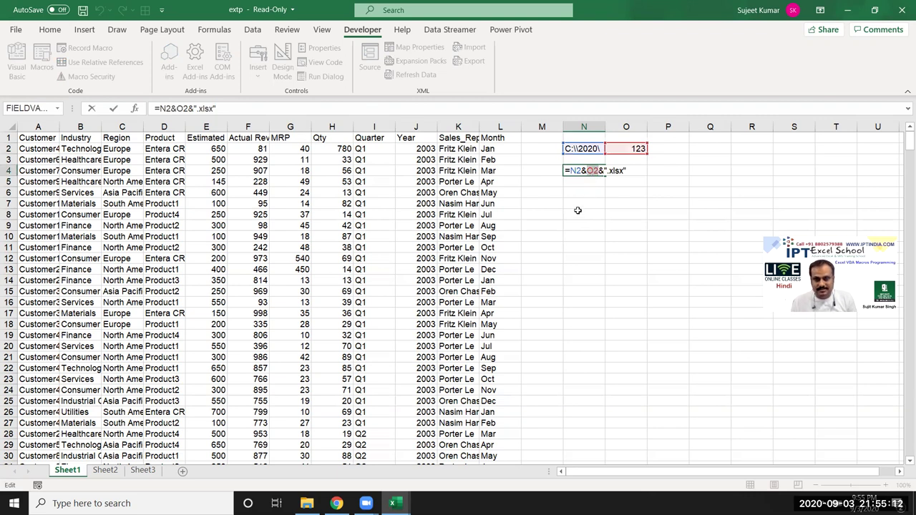
key("BackSpace")
type("\"")
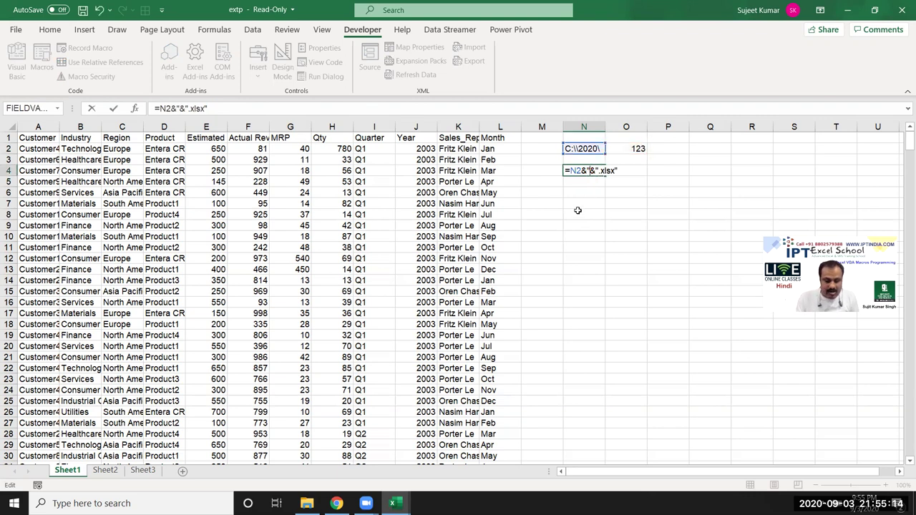
type("O3")
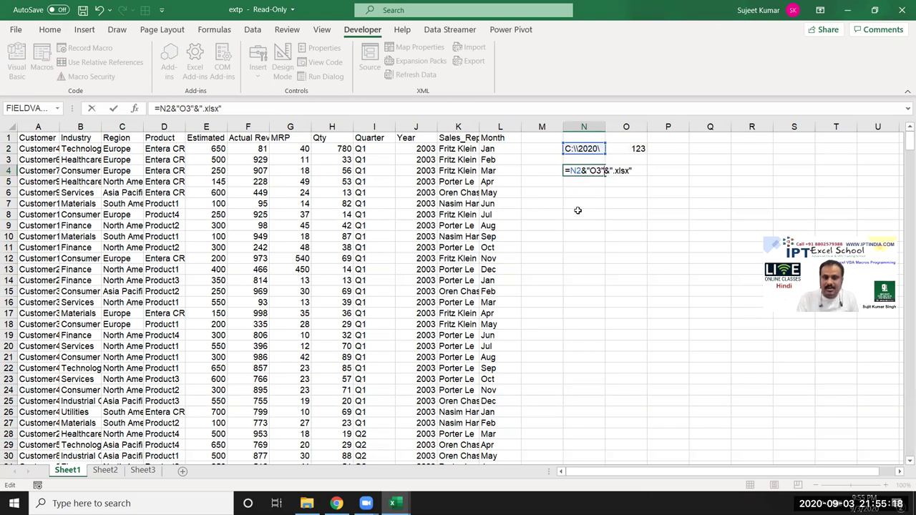
key("Return")
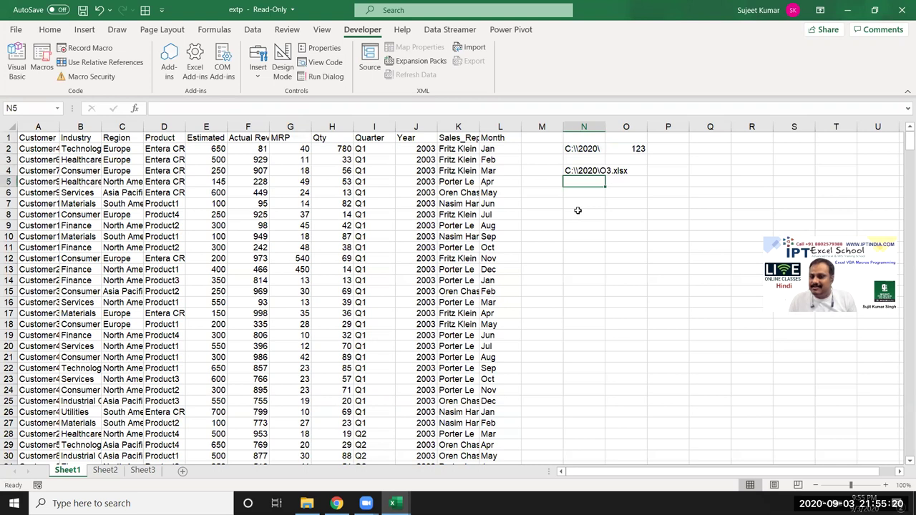
Change O2's sample value to 563 and check N4's result.
key("Up")
key("Up")
key("Up")
key("Right")
type("5")
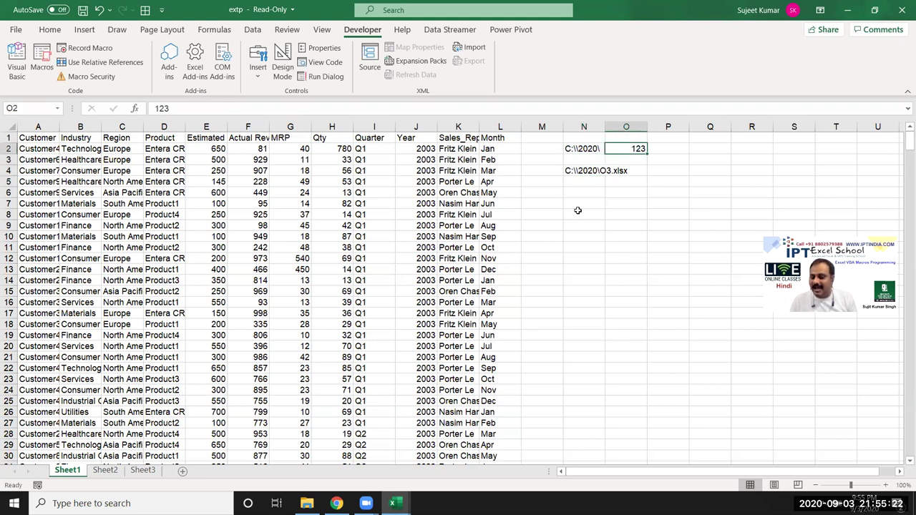
type("63")
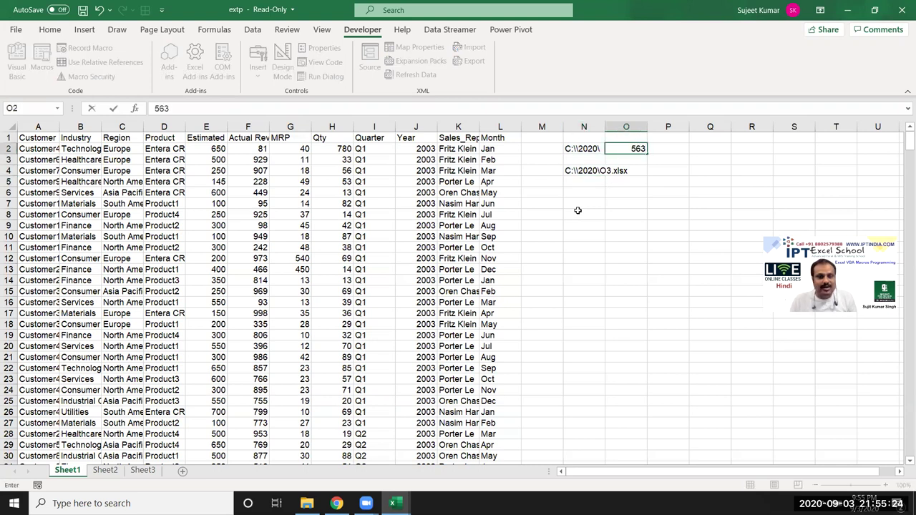
left_click(584, 170)
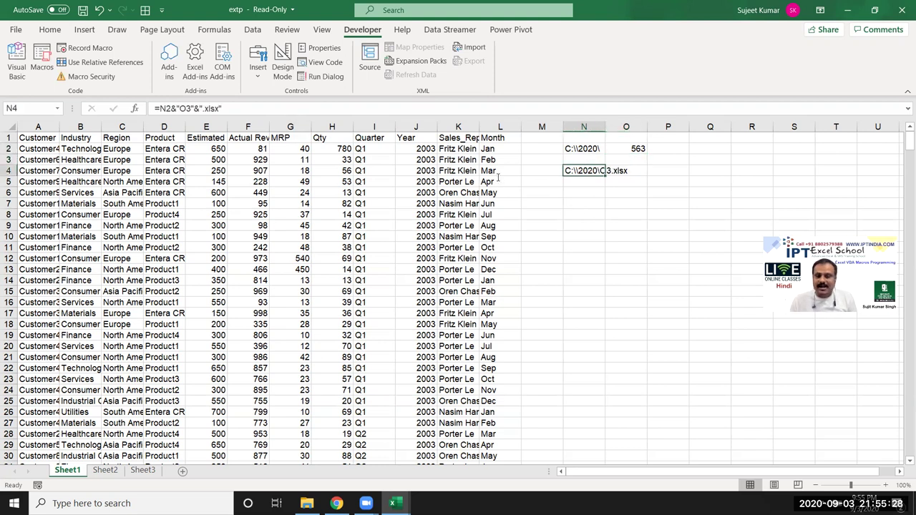
key("alt+F11")
Type the file name m.xlsx after Documents\ in Macro4's SaveAs line.
left_click(455, 407)
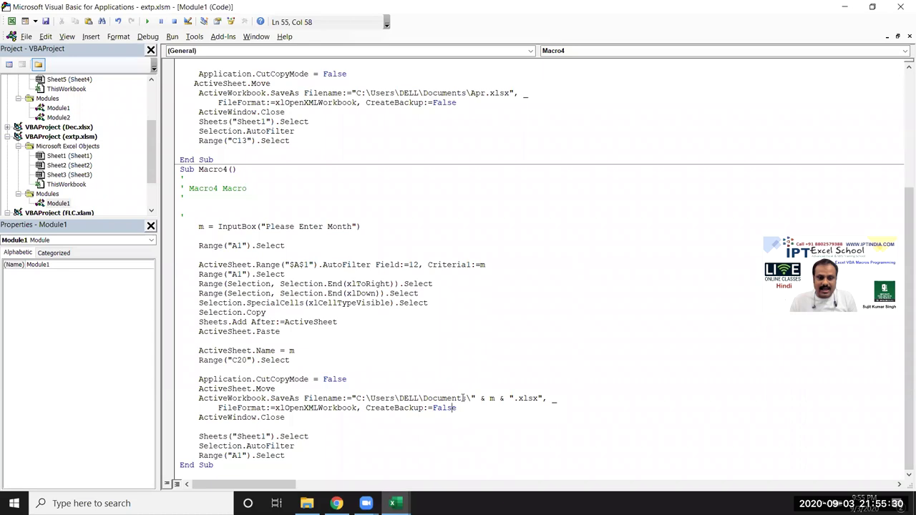
left_click(470, 398)
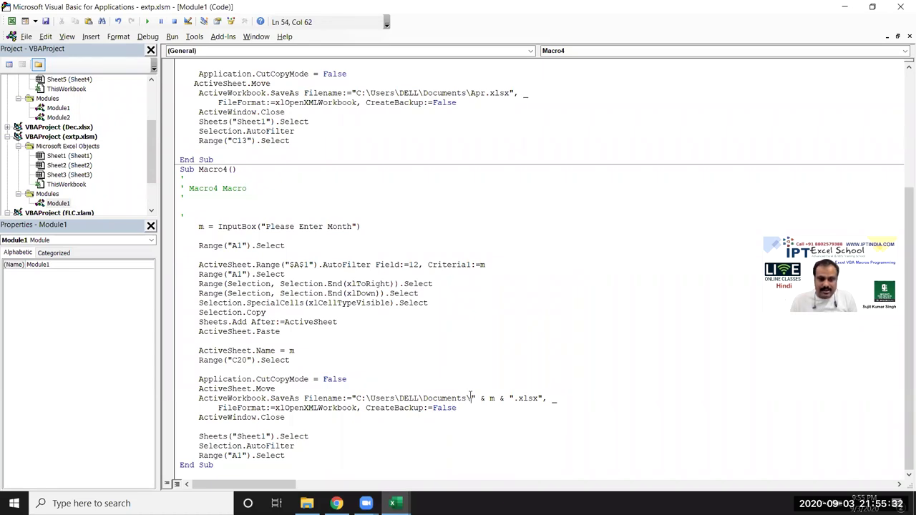
type("m.x;lsx")
key("BackSpace")
key("BackSpace")
key("BackSpace")
key("BackSpace")
key("BackSpace")
key("BackSpace")
type(".xlsx")
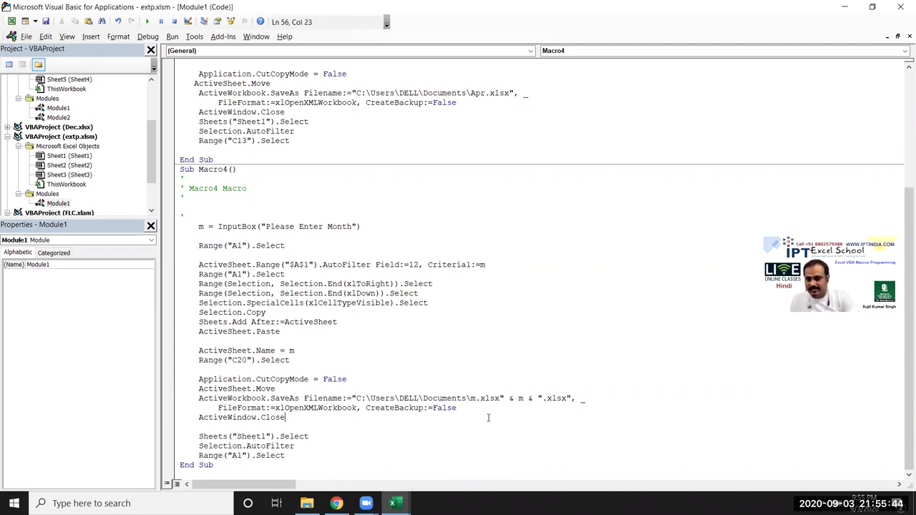
Replace the hard-coded m.xlsx so the path becomes Documents\" & m & ".xlsx".
left_click_drag(351, 398, 355, 398)
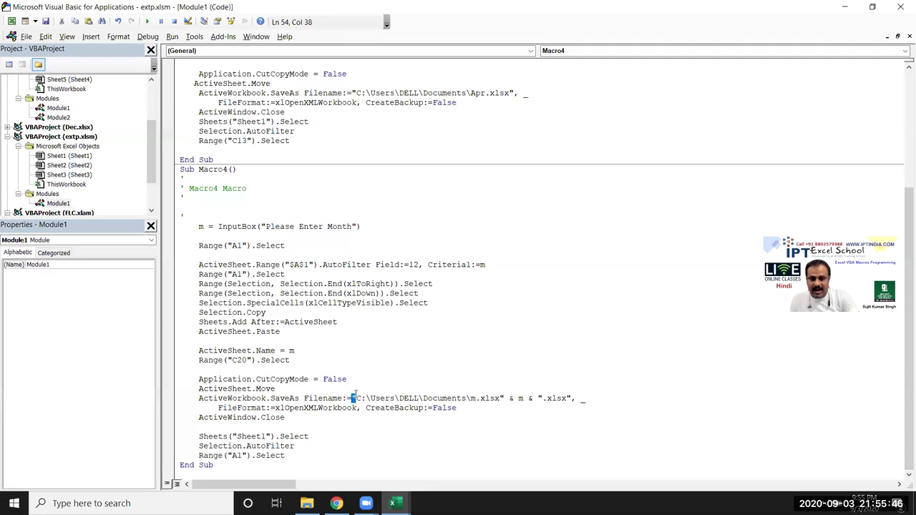
left_click(501, 398)
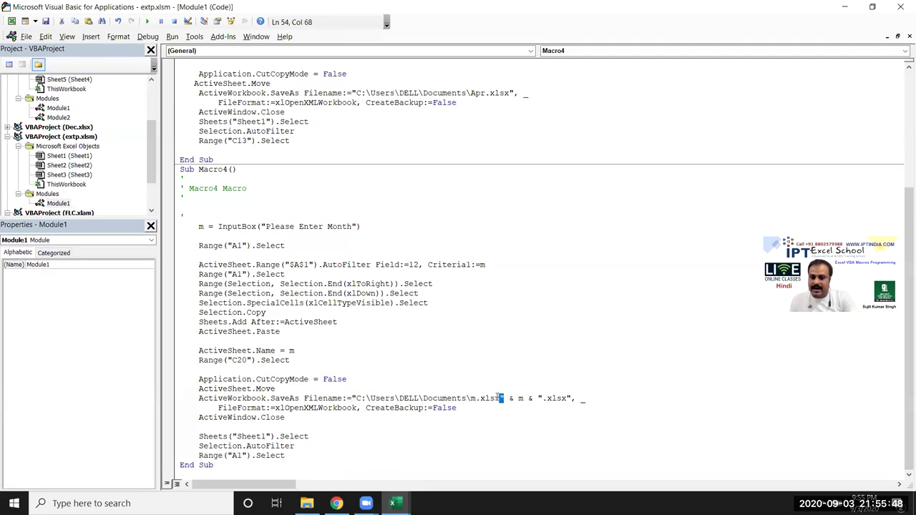
left_click(471, 399)
key("Delete")
key("Delete")
key("Delete")
key("Delete")
key("Delete")
key("Delete")
left_click(494, 424)
double_click(492, 399)
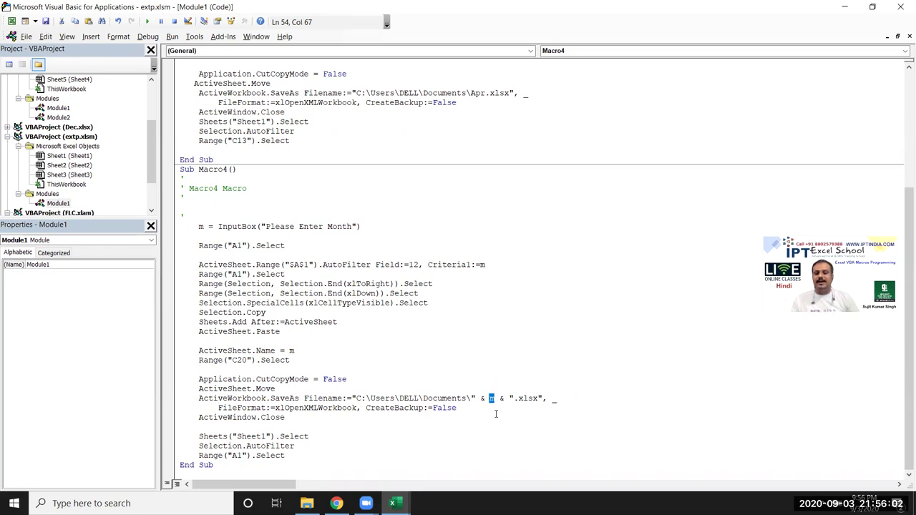
left_click(445, 378)
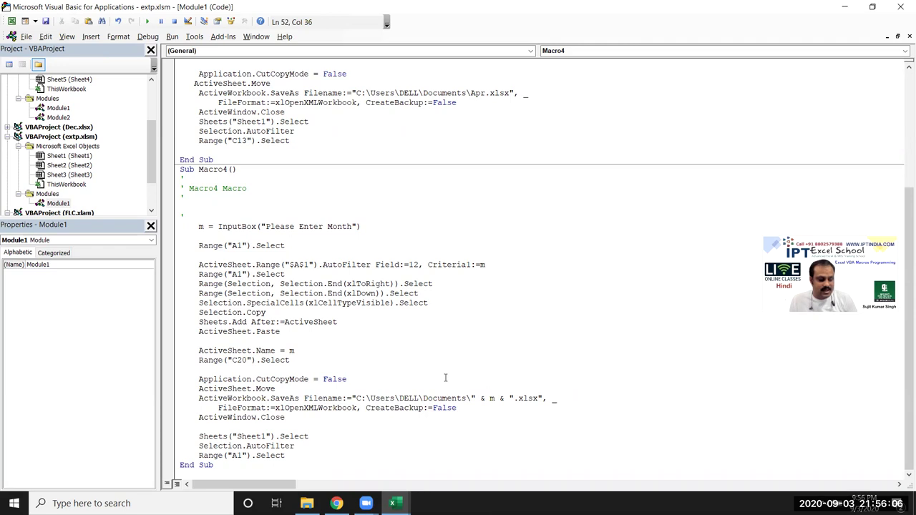
key("alt+F11")
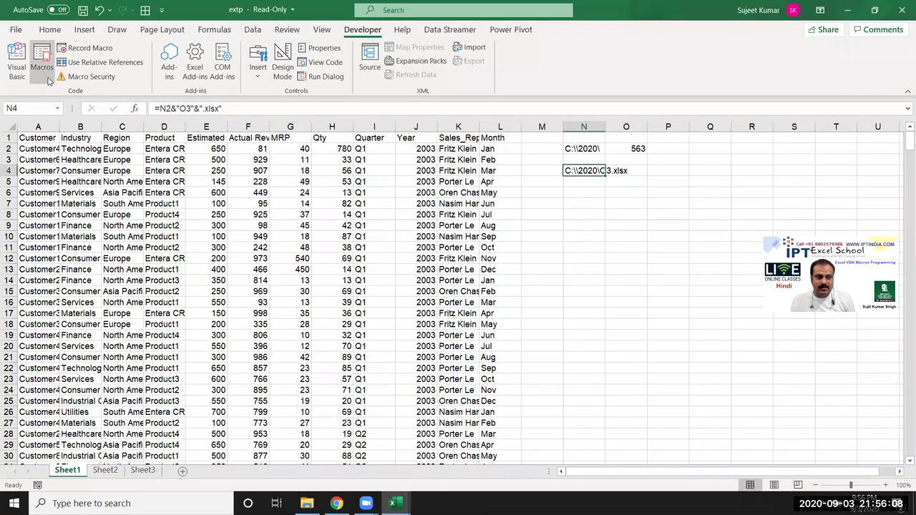
Run Macro4 from the Macros list, entering Feb as the month.
left_click(47, 78)
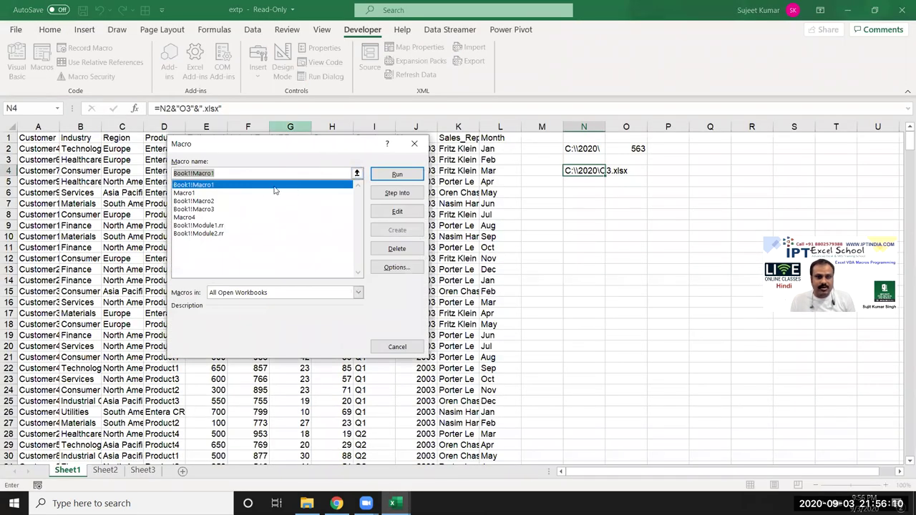
left_click(200, 218)
left_click(395, 174)
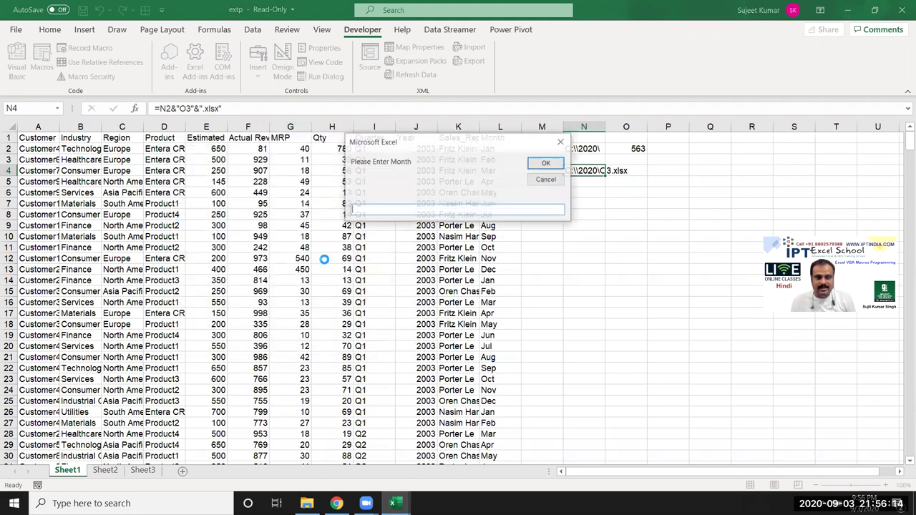
type("Feb")
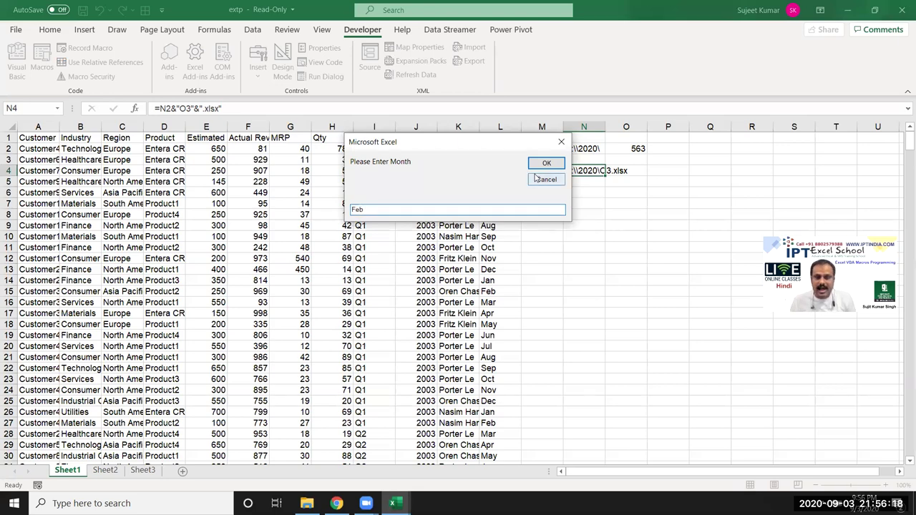
left_click(542, 164)
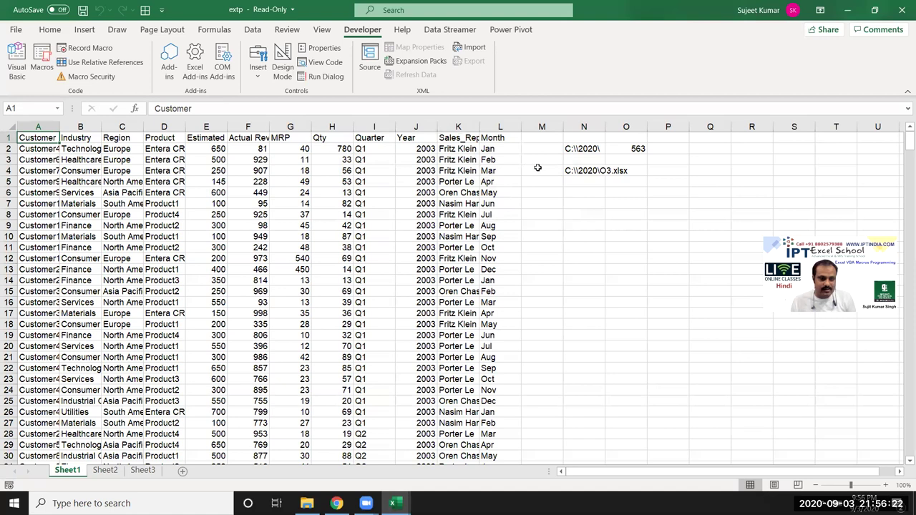
Refresh the Documents folder to confirm the new Feb workbook, then return to Macro4's code.
left_click(306, 503)
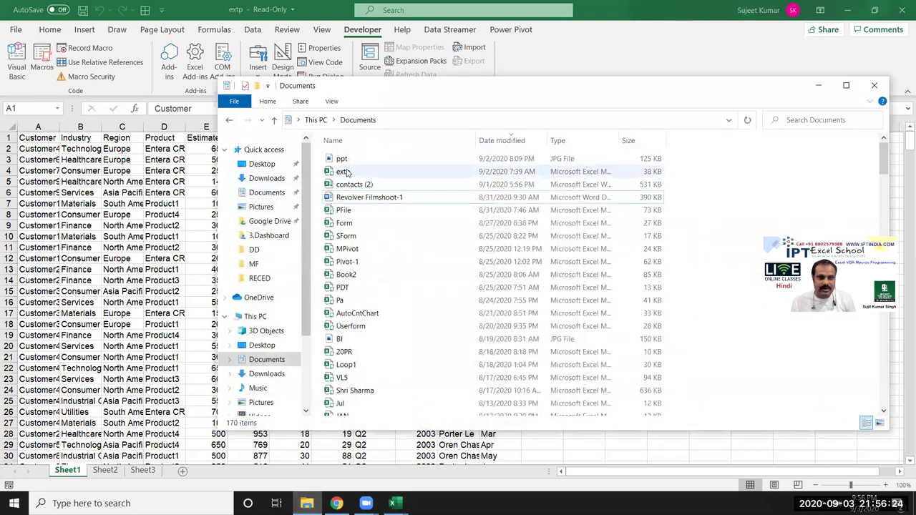
right_click(737, 204)
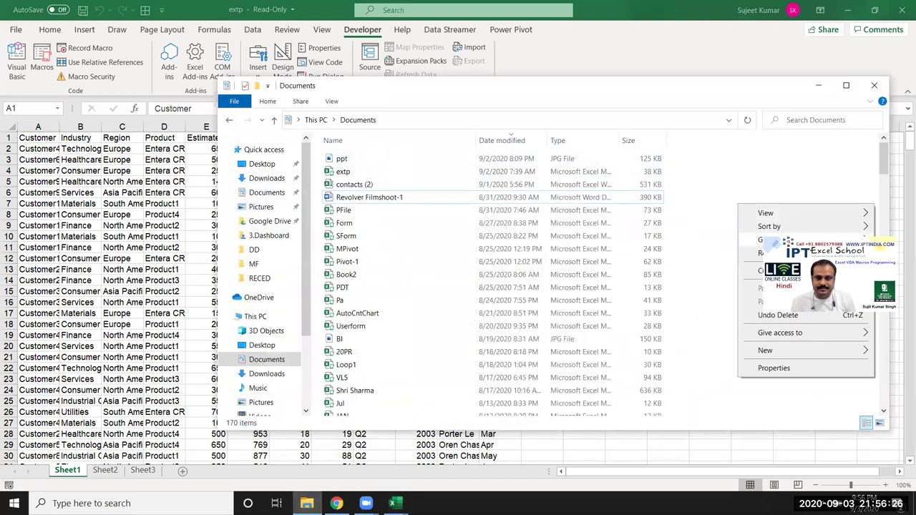
left_click(772, 252)
left_click(433, 159)
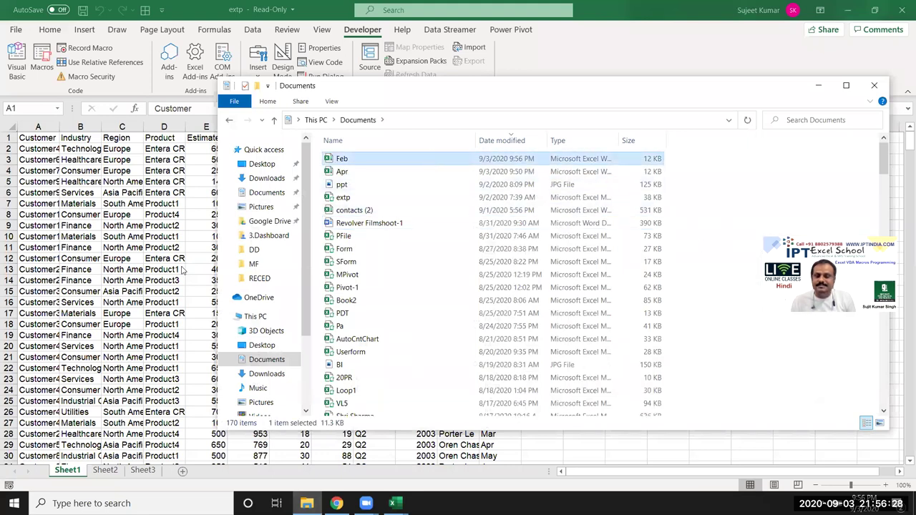
left_click(392, 503)
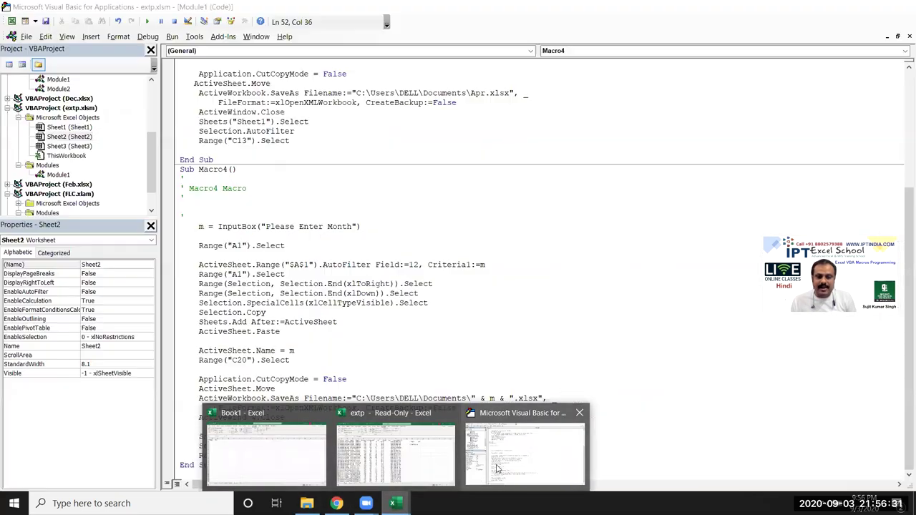
left_click(498, 469)
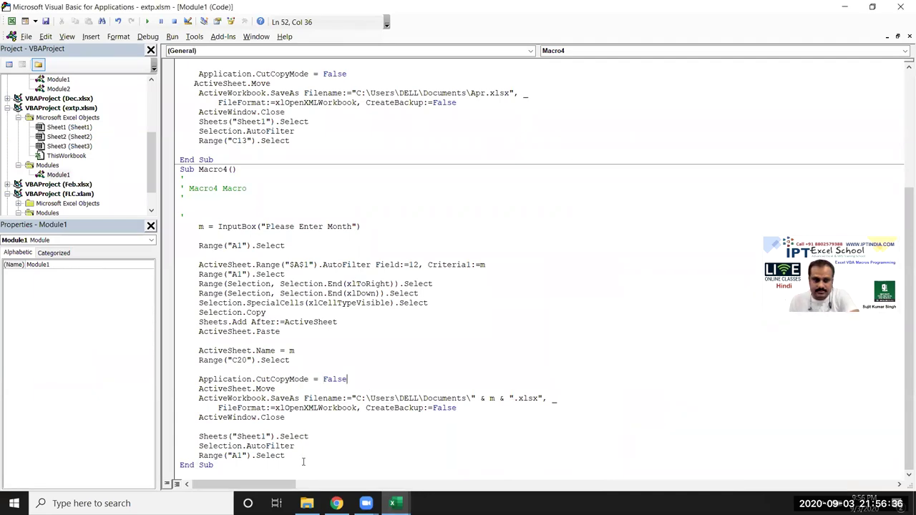
Review Macro4's code, close the VBA editor, and bring up Excel's macro list.
left_click_drag(286, 456, 206, 220)
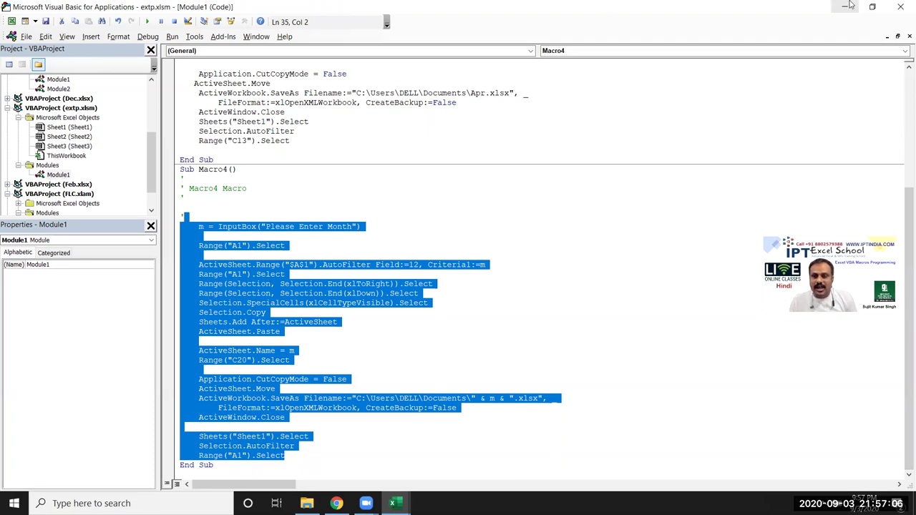
left_click(900, 7)
left_click(632, 212)
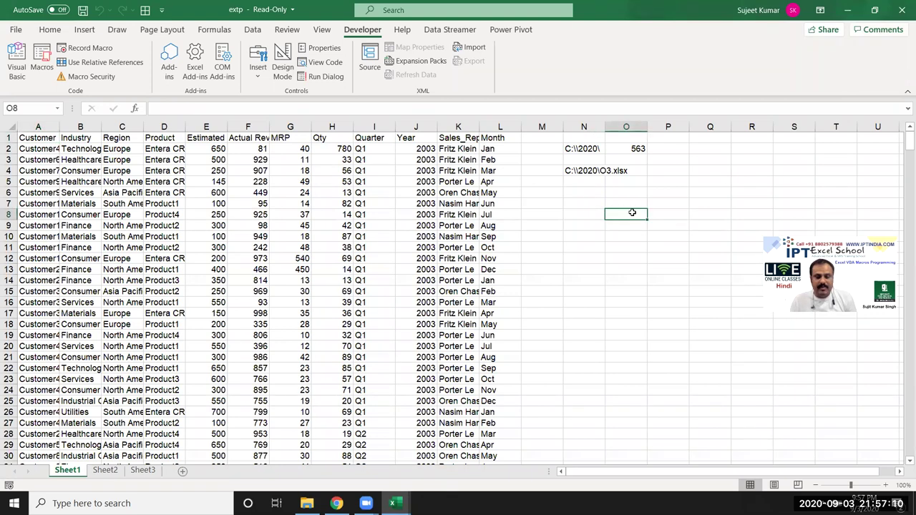
left_click(591, 213)
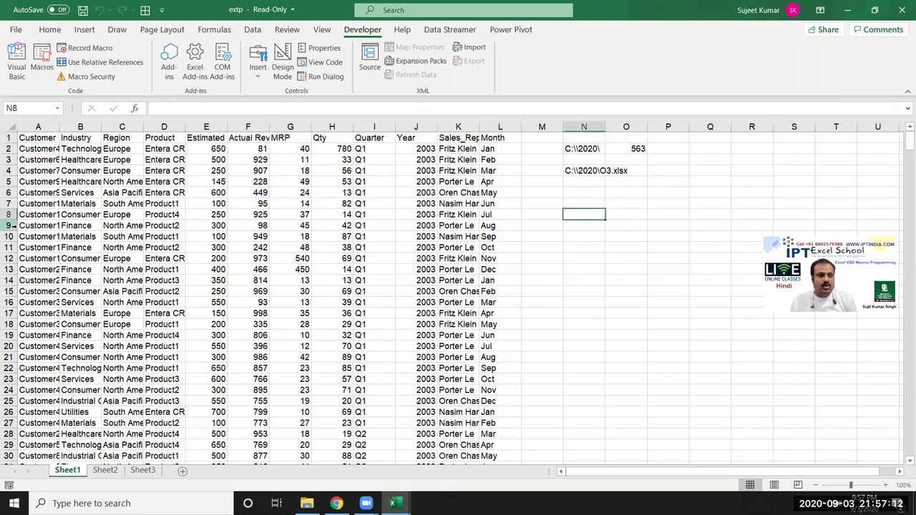
left_click(42, 77)
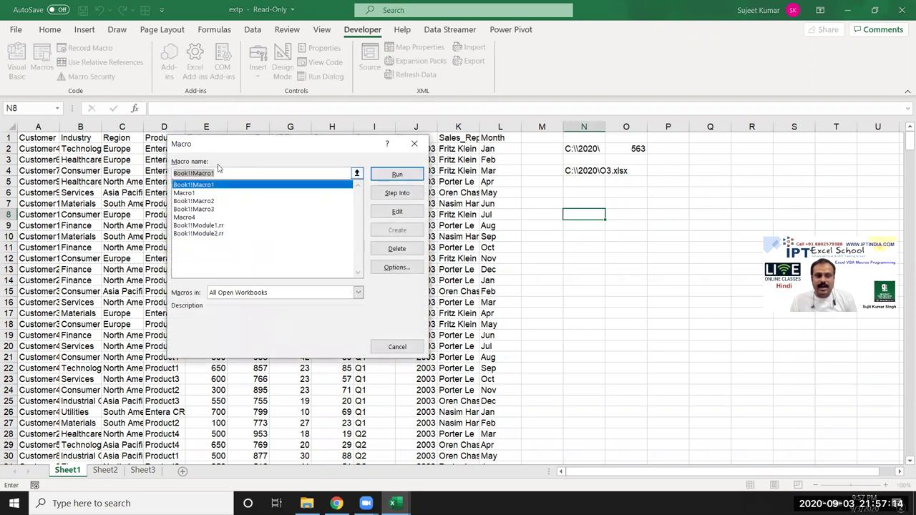
left_click_drag(236, 149, 230, 147)
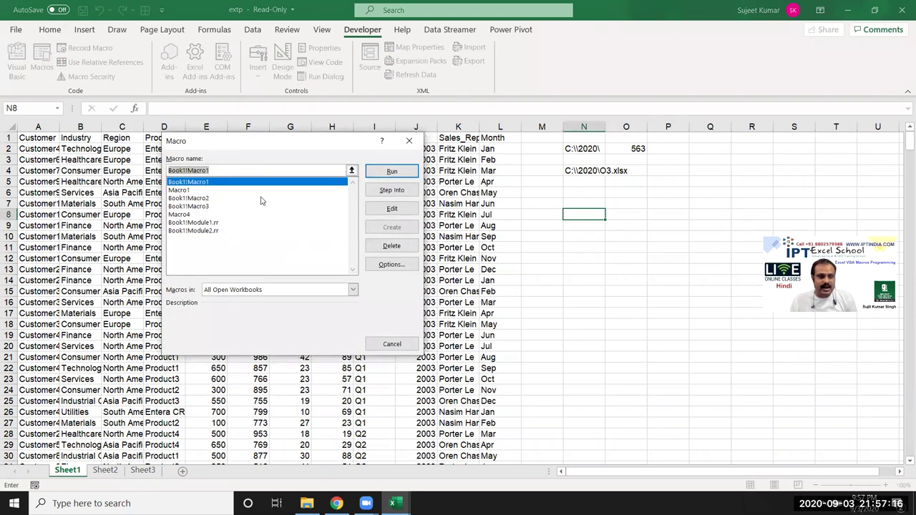
Assign Ctrl+Shift+Q as Macro1's shortcut key and close the Macro dialog.
left_click(177, 190)
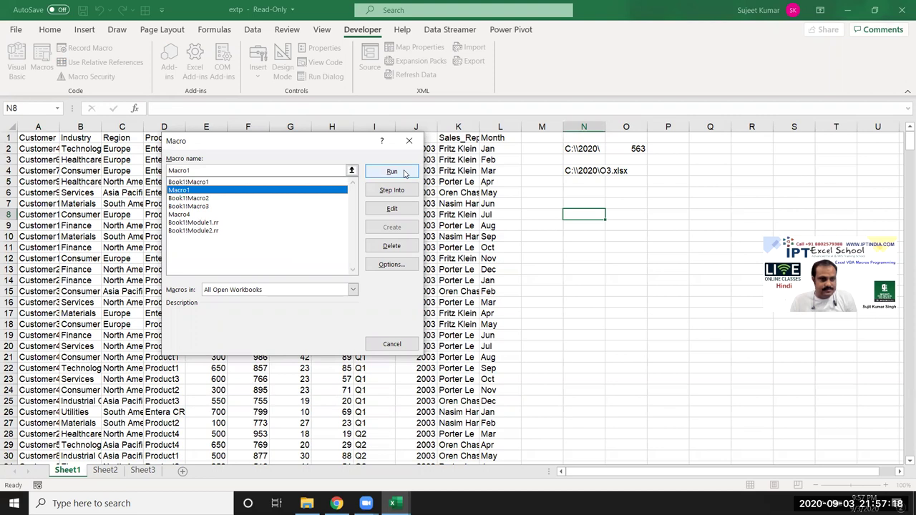
left_click(387, 266)
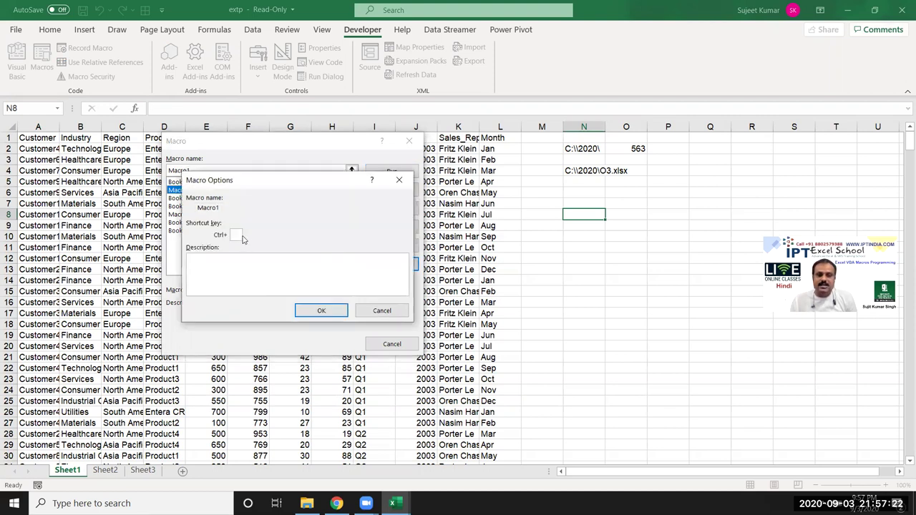
type("Q")
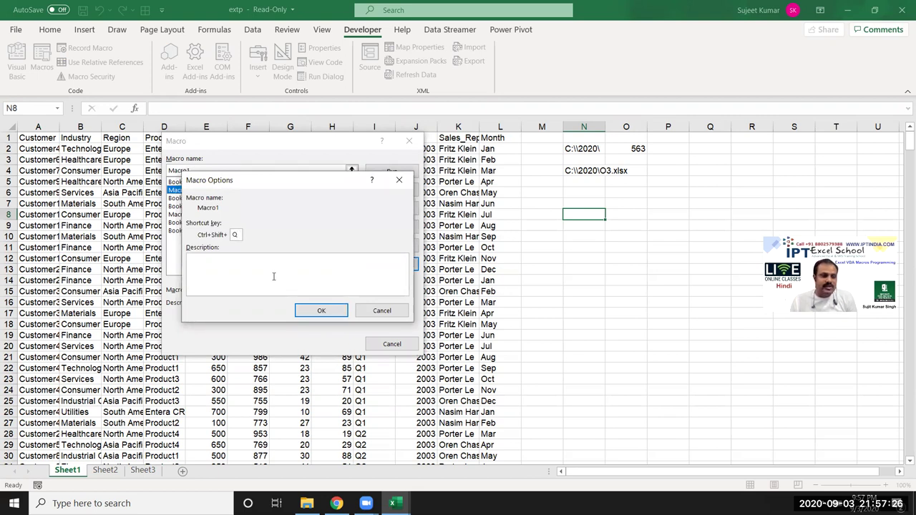
left_click(322, 311)
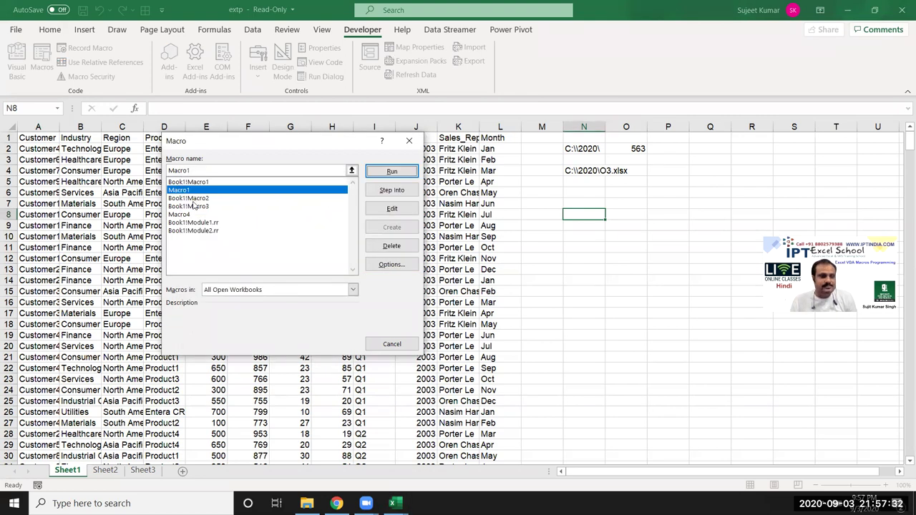
left_click(382, 343)
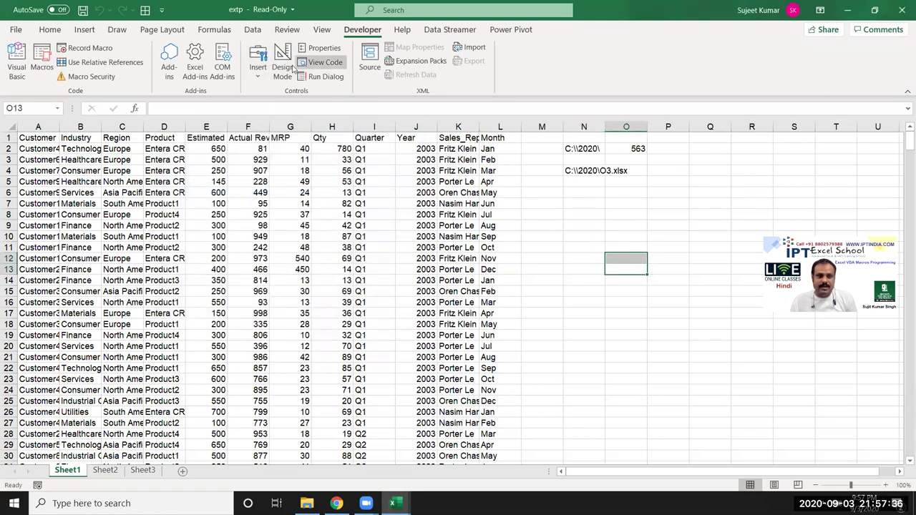
Draw a Form button beside the data near column N and assign it Macro1.
left_click(260, 77)
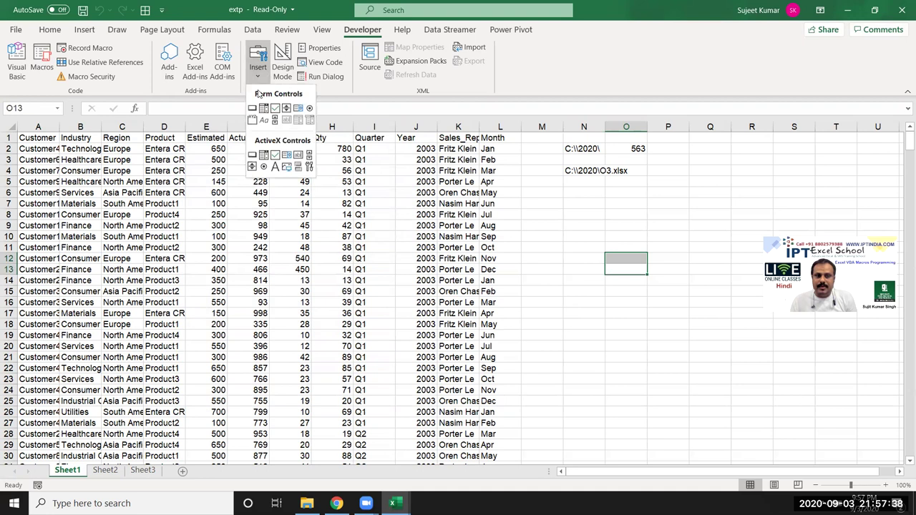
left_click(252, 108)
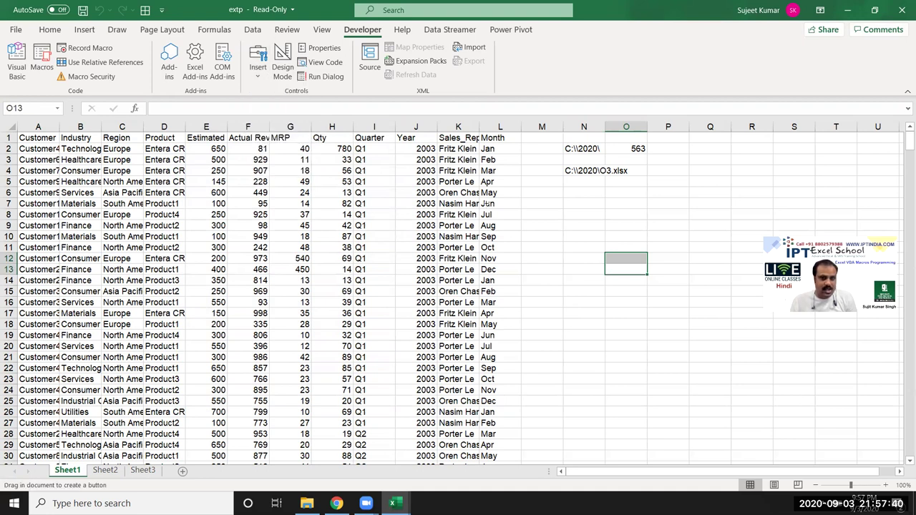
left_click_drag(569, 203, 654, 215)
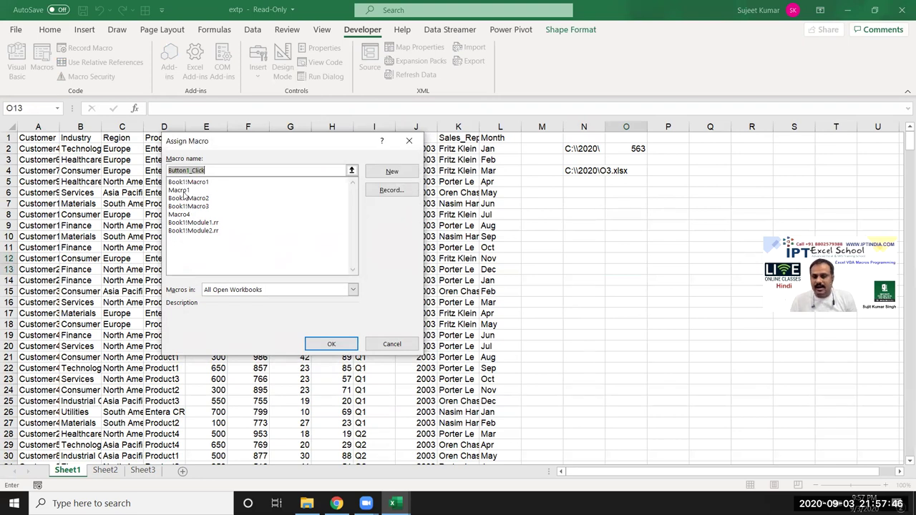
left_click(184, 191)
left_click(330, 343)
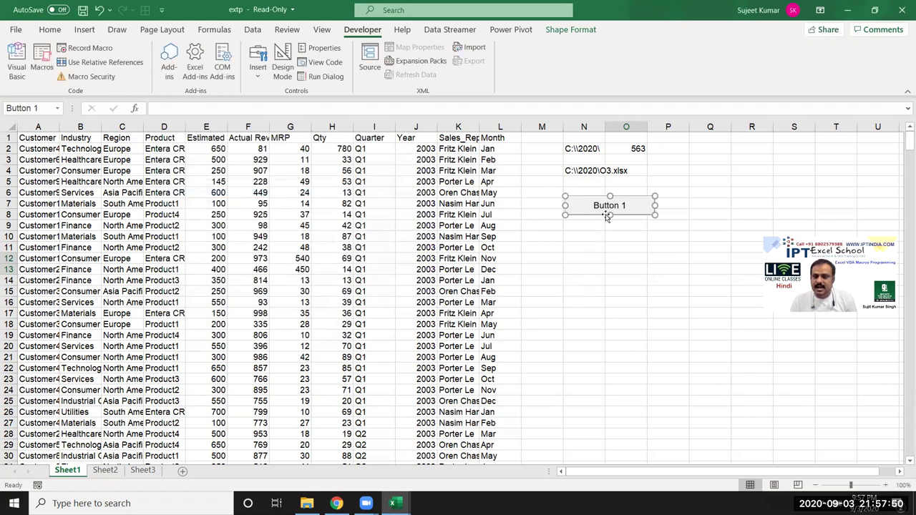
Caption the new button Get Data.
left_click(603, 206)
key("Delete")
key("Delete")
key("Delete")
key("Delete")
key("Delete")
key("Delete")
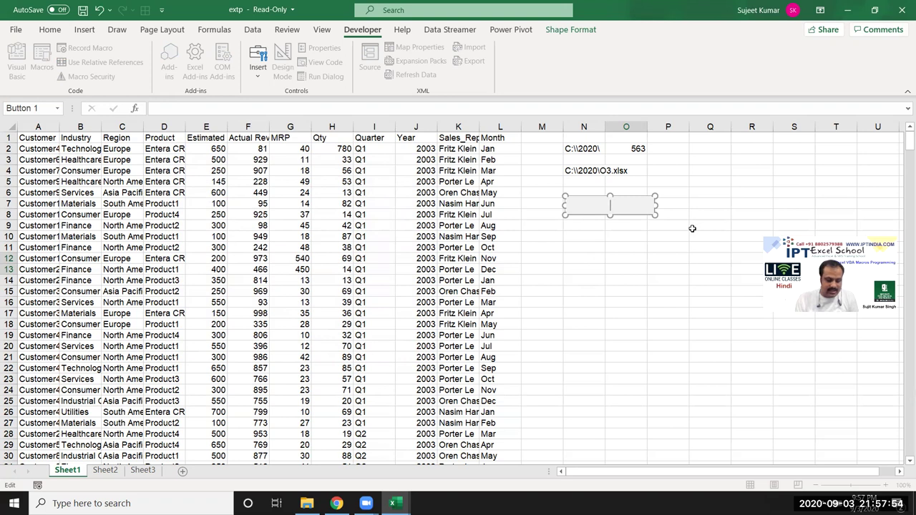
type("Get")
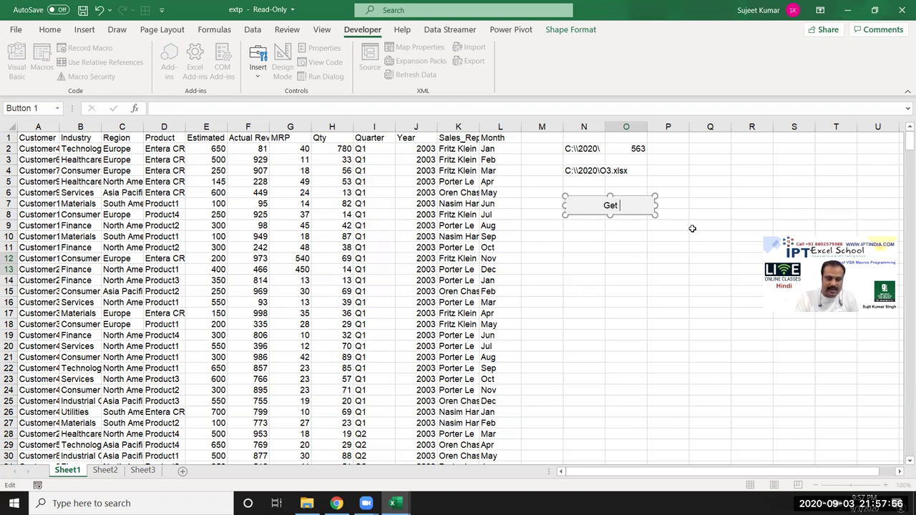
type(" SD")
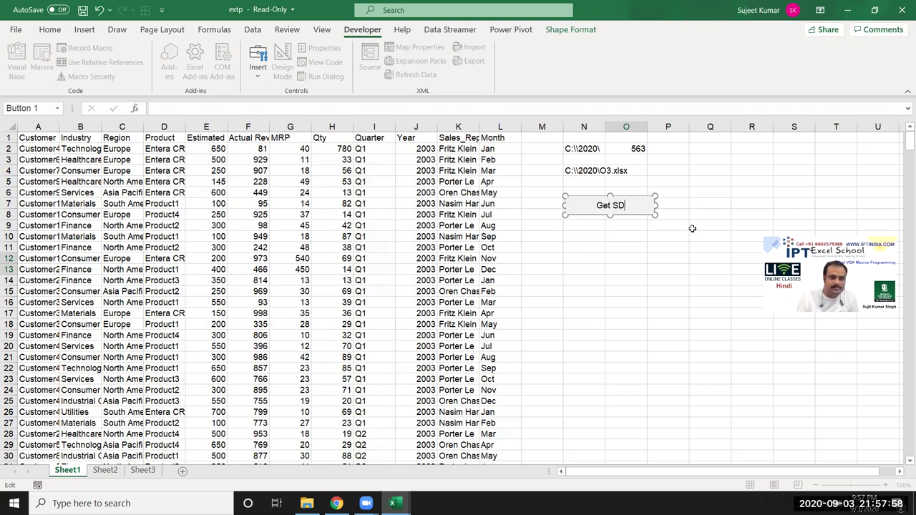
key("BackSpace")
key("BackSpace")
type("Data")
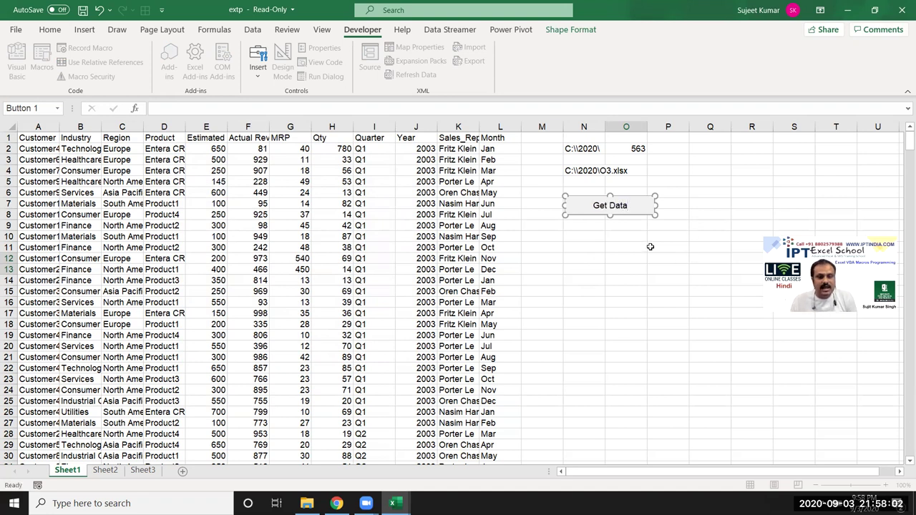
left_click(649, 246)
Draw an ActiveX command button below Get Data whose Click code calls Macro4.
left_click(258, 71)
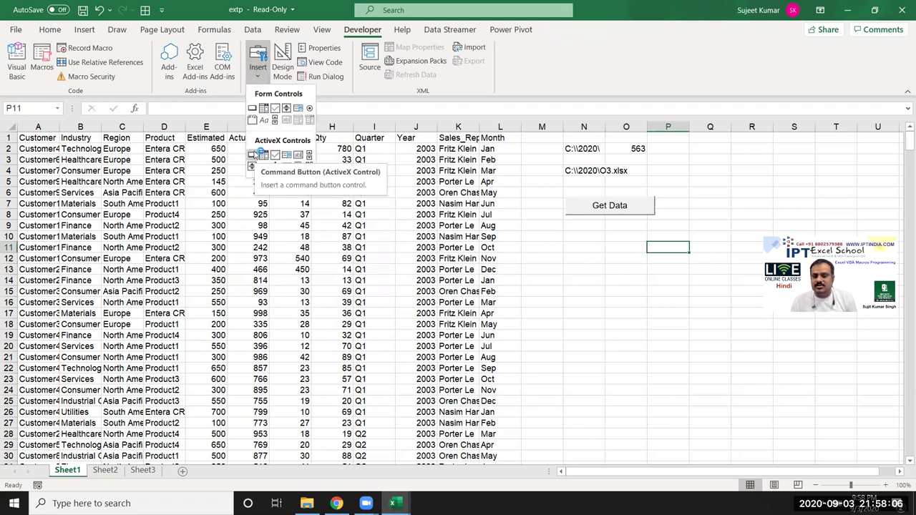
left_click(254, 155)
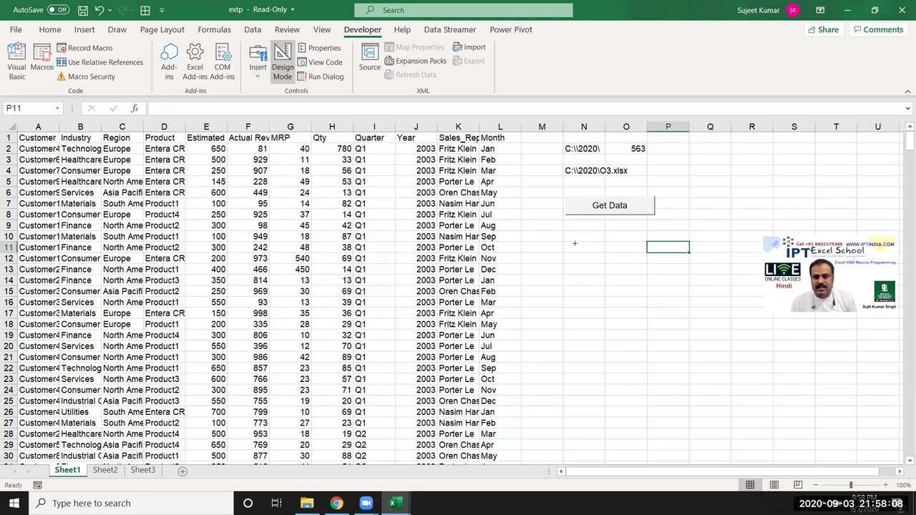
left_click_drag(567, 231, 657, 253)
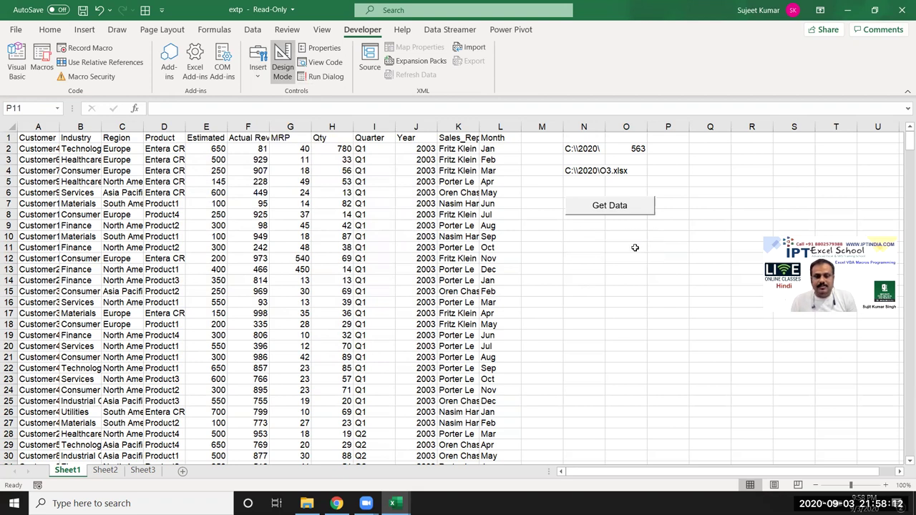
double_click(625, 248)
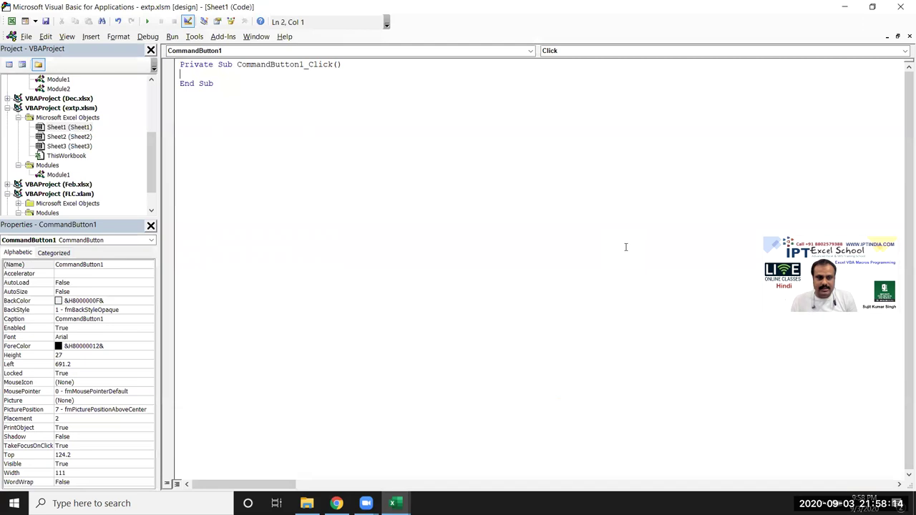
type("Macro")
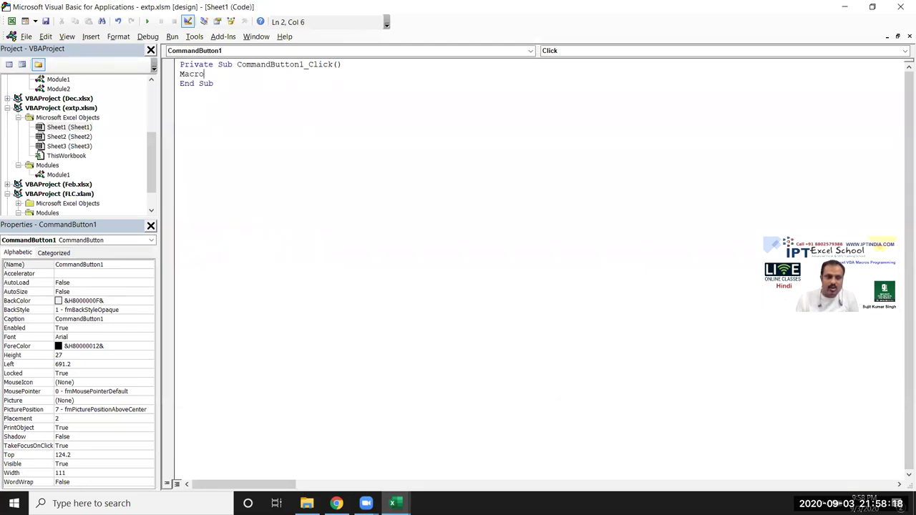
type("s1")
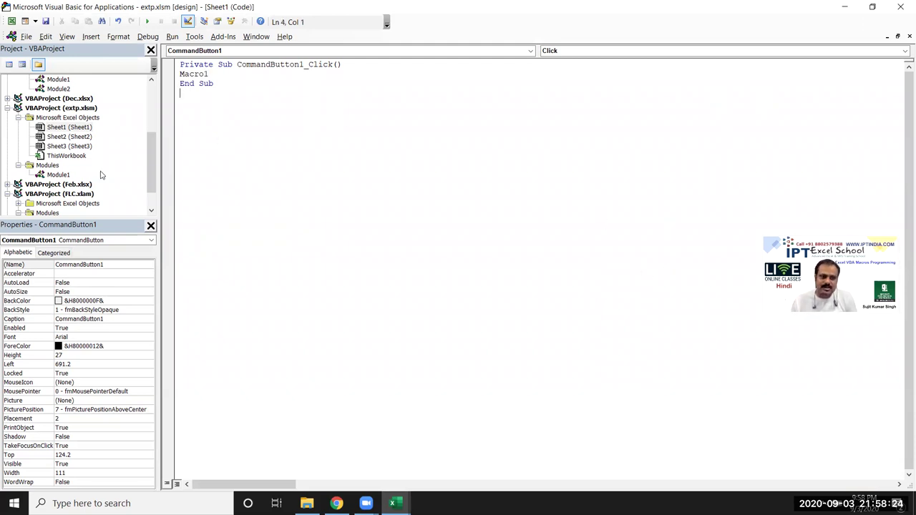
double_click(61, 174)
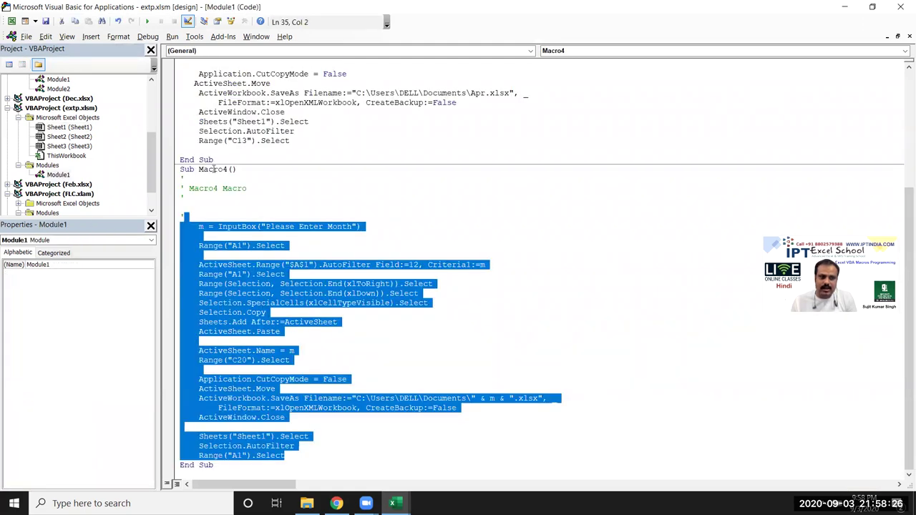
double_click(213, 169)
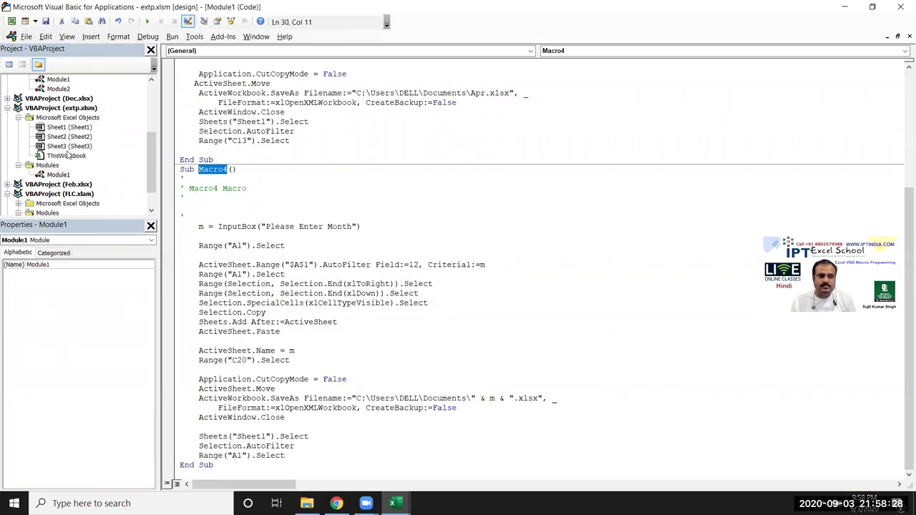
double_click(70, 127)
left_click_drag(208, 74, 174, 78)
left_click(248, 121)
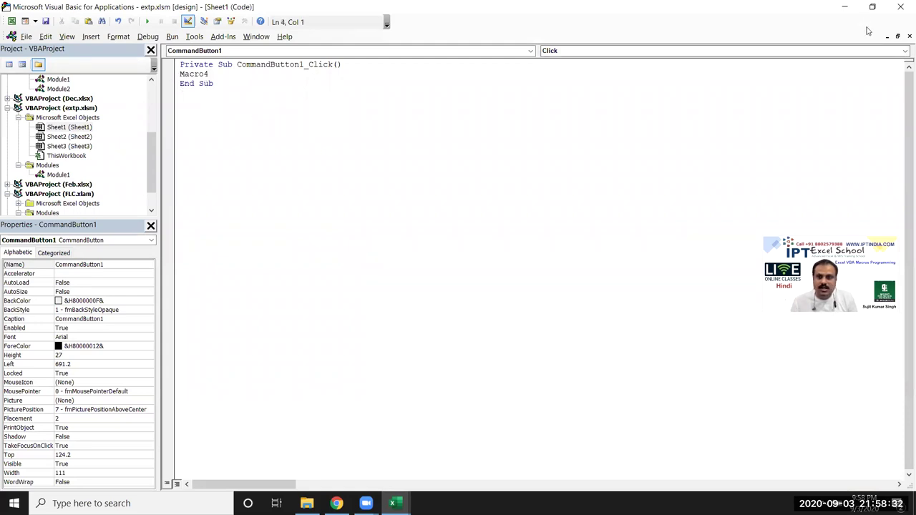
left_click(847, 7)
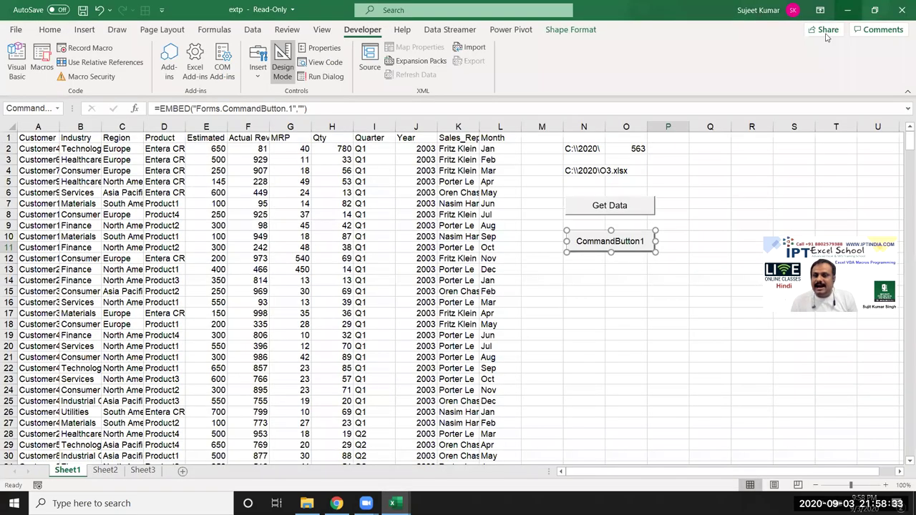
Change the command button's caption from CommandButton1 to Send.
right_click(619, 245)
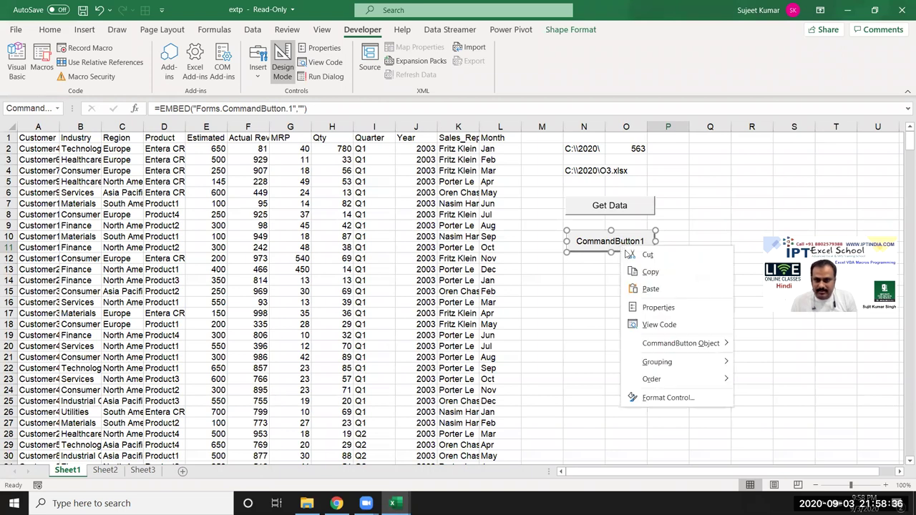
mouse_move(691, 344)
left_click(761, 344)
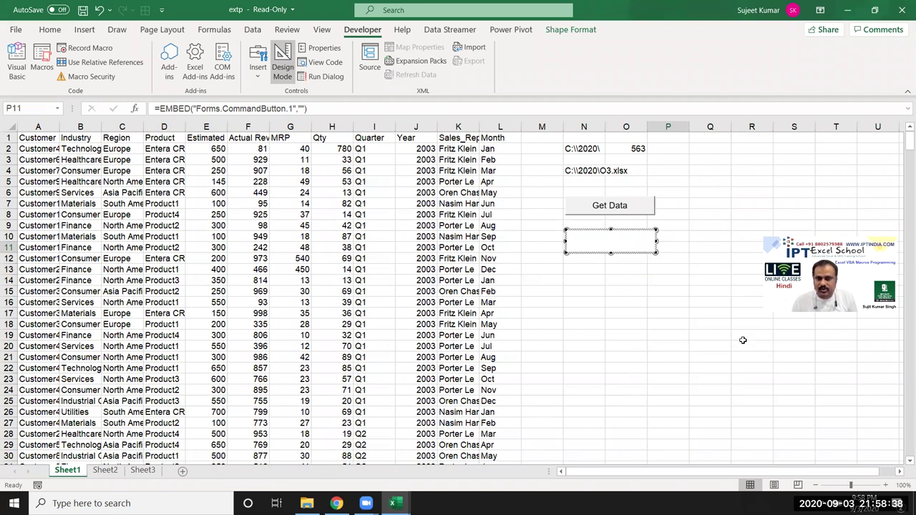
key("BackSpace")
key("BackSpace")
key("BackSpace")
type("Send")
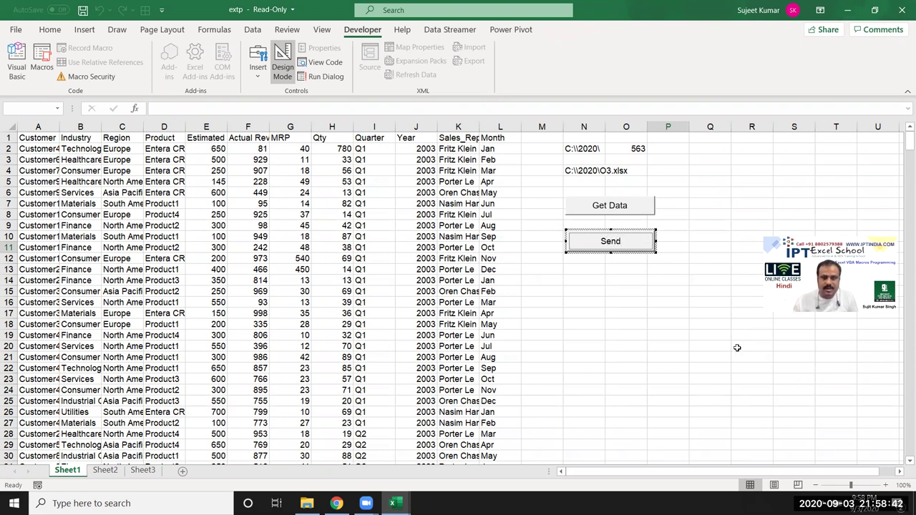
left_click(677, 388)
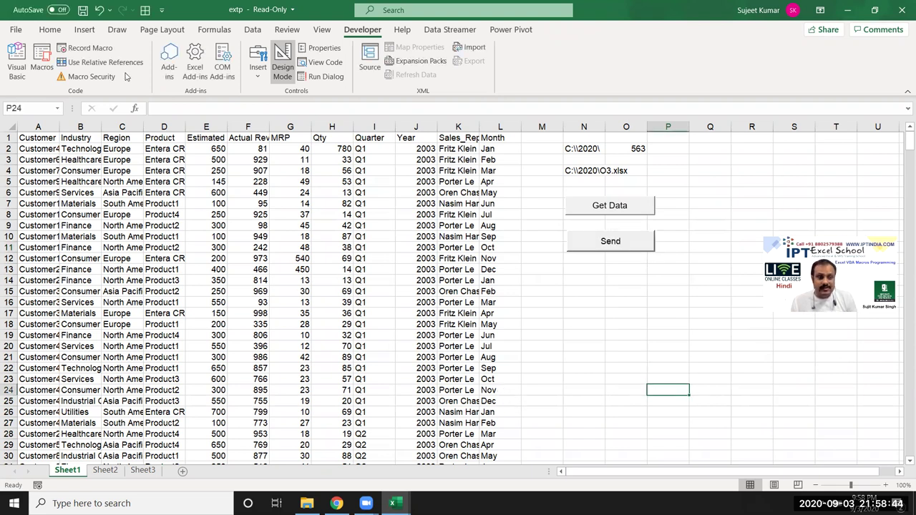
left_click(50, 30)
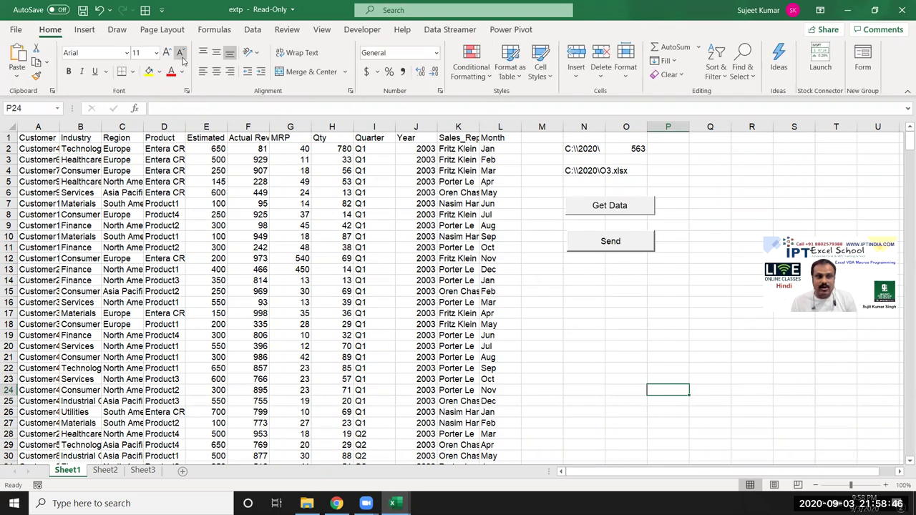
Draw a rounded rectangle below the Send button and give it a light-blue style.
left_click(88, 34)
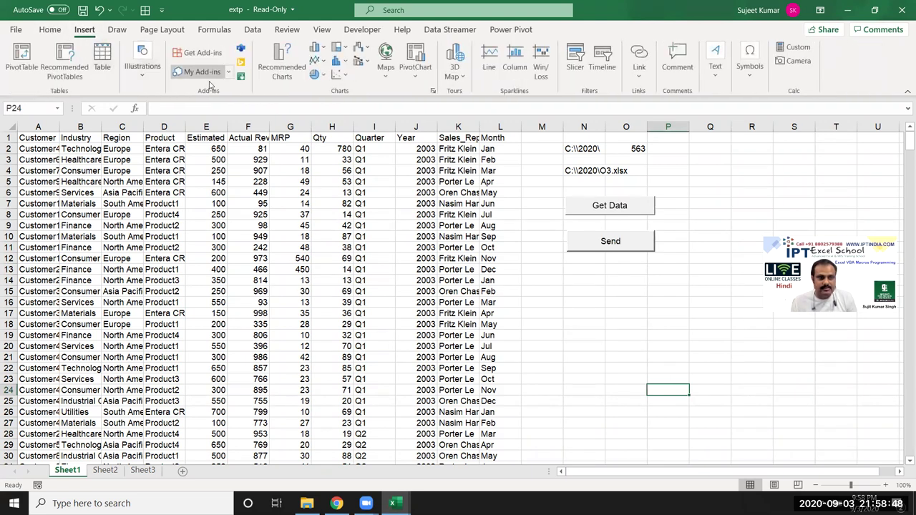
left_click(142, 67)
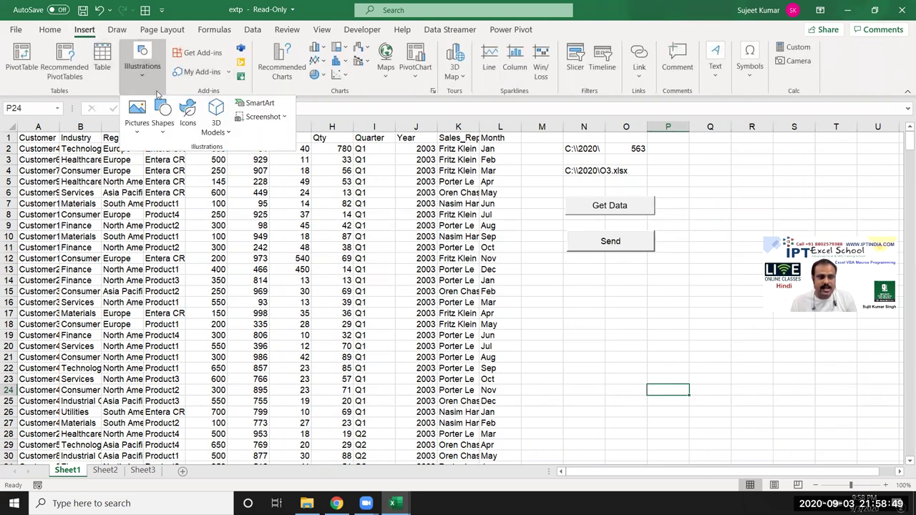
left_click(164, 131)
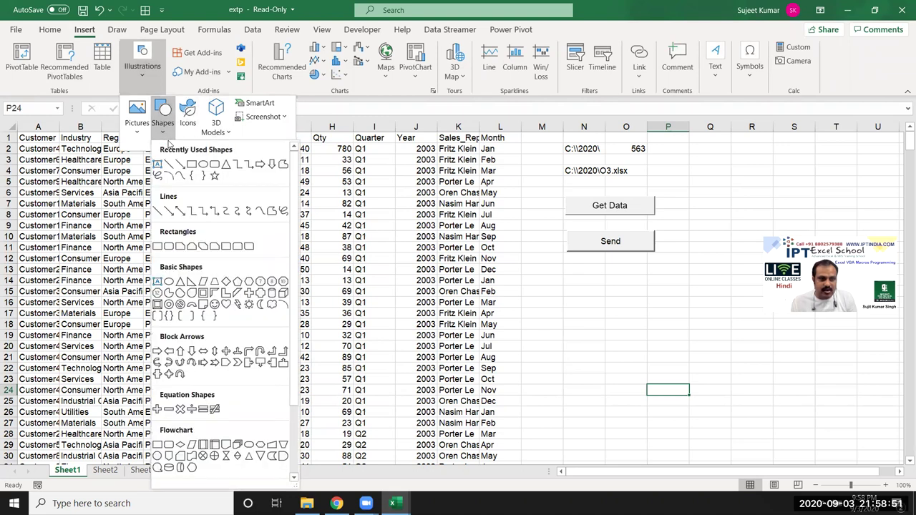
left_click(213, 166)
left_click_drag(577, 279, 652, 309)
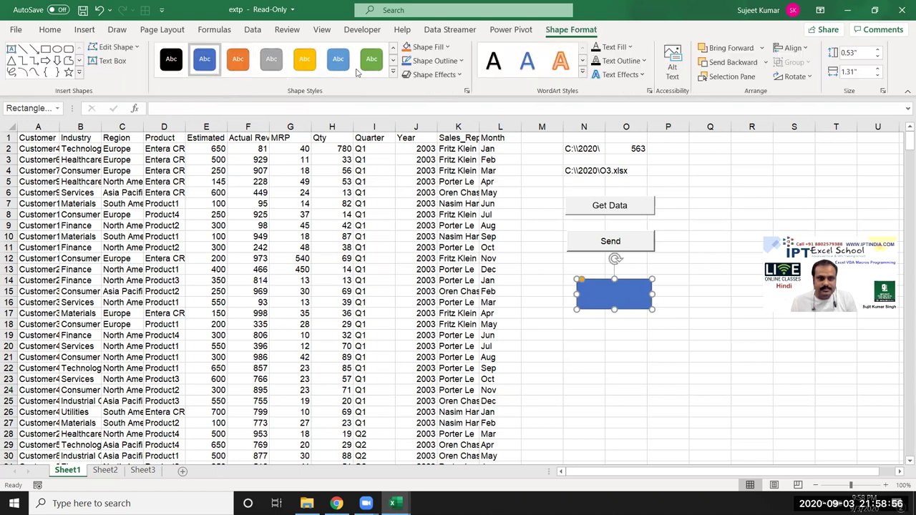
left_click(338, 60)
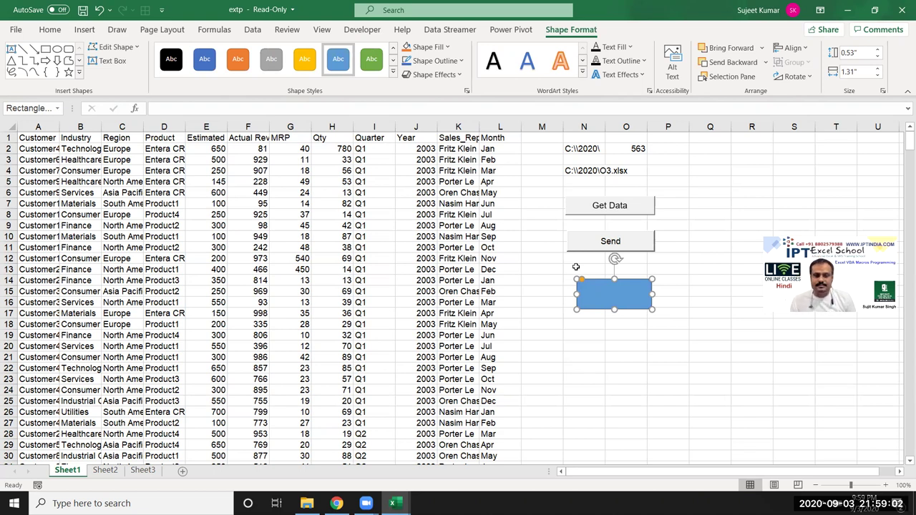
Label the rounded rectangle Get Data.
type("Get Data")
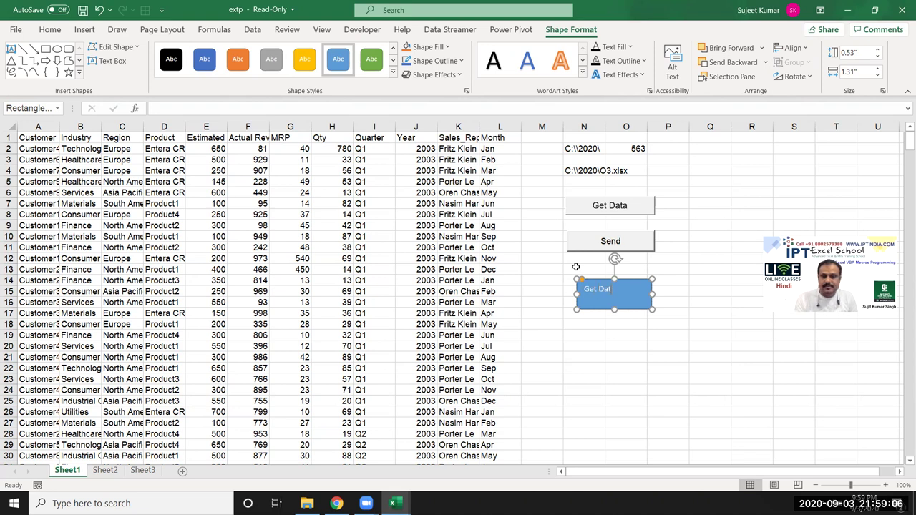
left_click(607, 354)
left_click(609, 293)
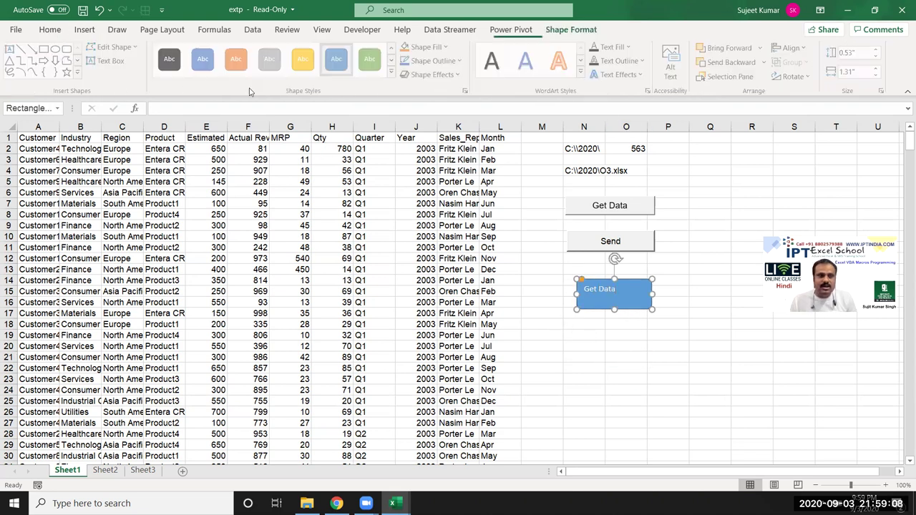
left_click(84, 30)
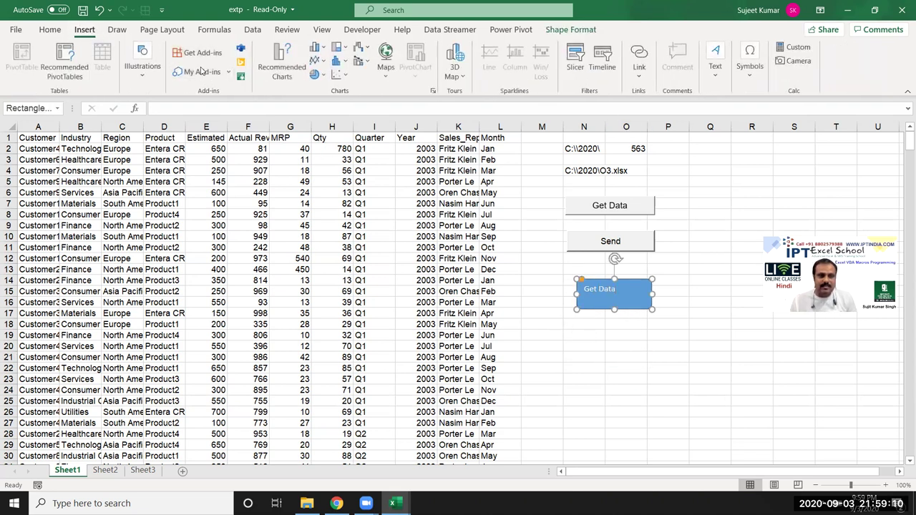
Centre the Get Data label horizontally and vertically and enlarge its font to 16.
left_click(50, 29)
left_click(216, 71)
left_click(216, 52)
left_click(169, 52)
left_click(169, 53)
left_click(169, 52)
left_click(659, 353)
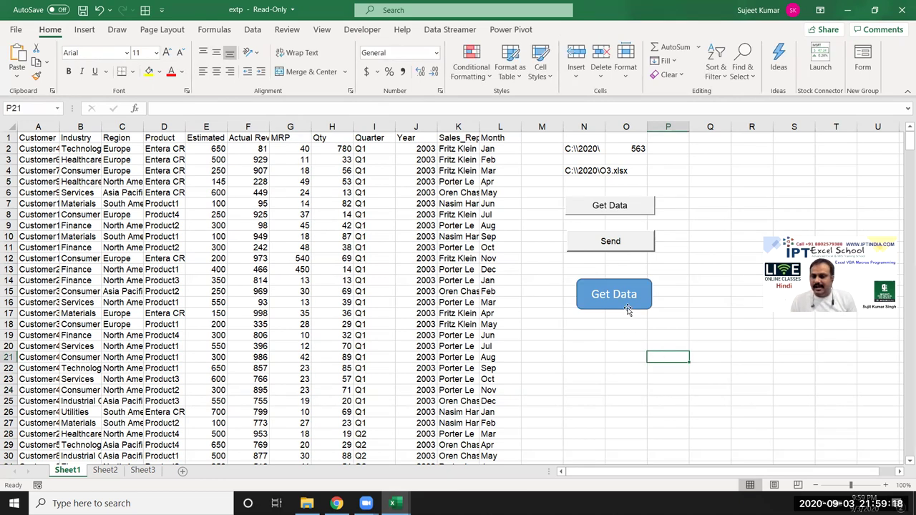
Assign Macro4 to the light-blue Get Data shape below the Send button.
right_click(627, 310)
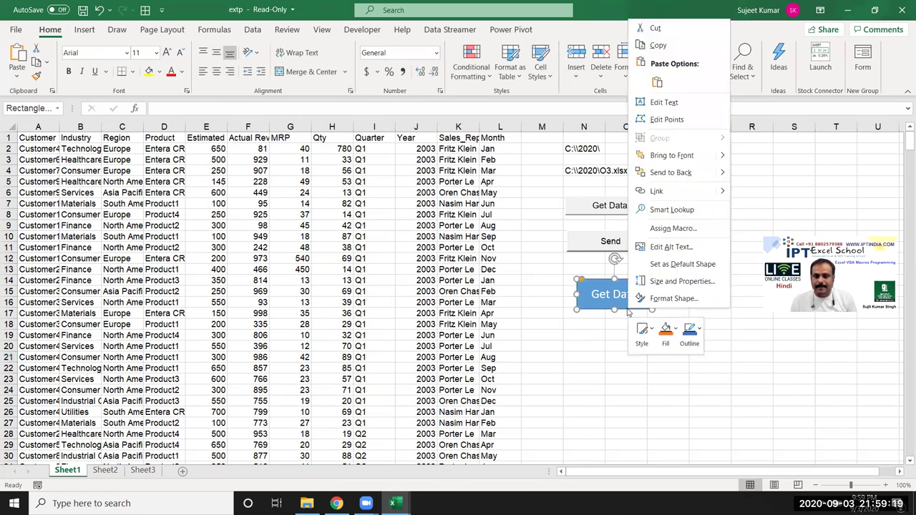
left_click(672, 229)
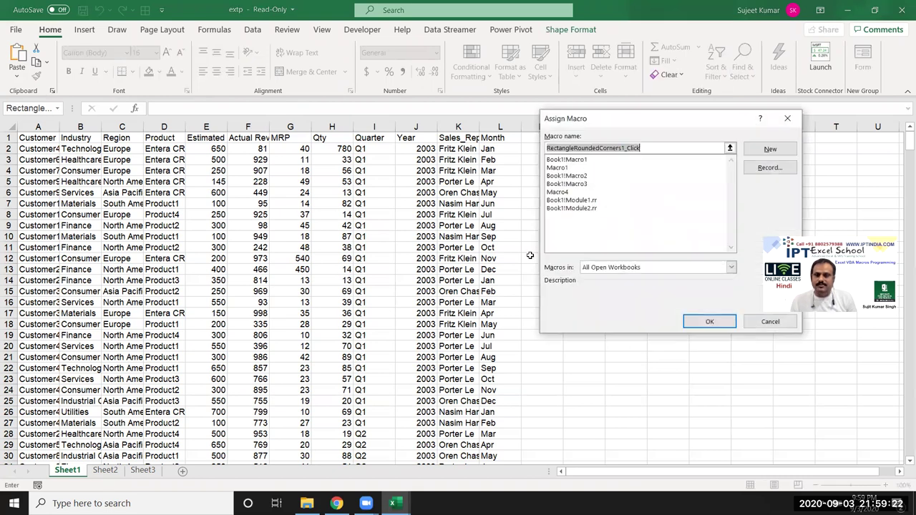
left_click(570, 192)
left_click(709, 322)
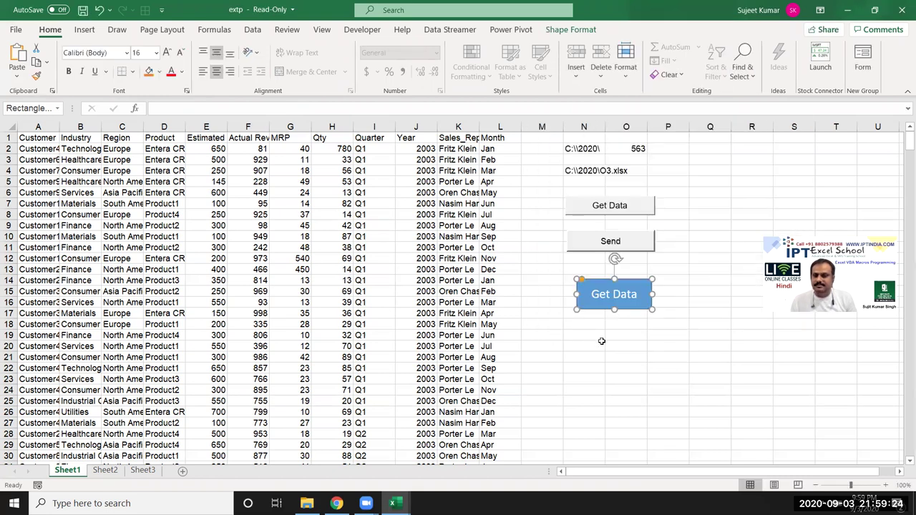
left_click(601, 342)
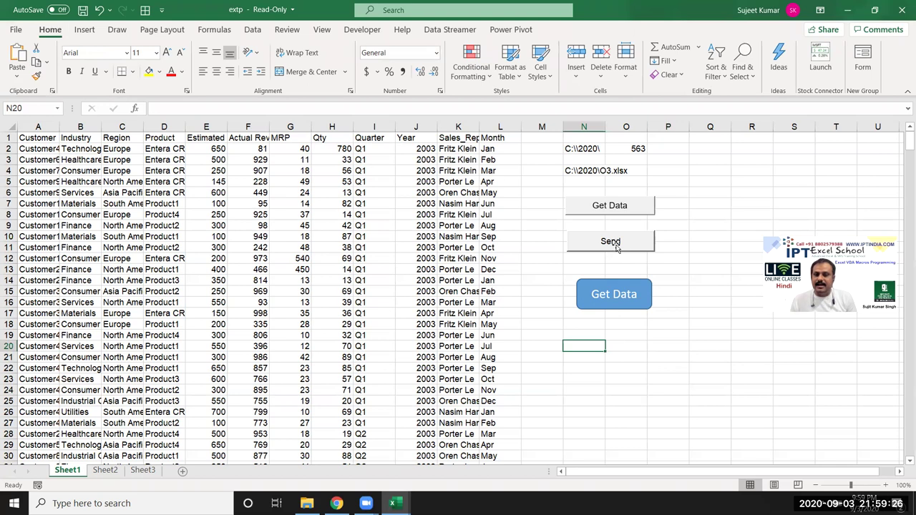